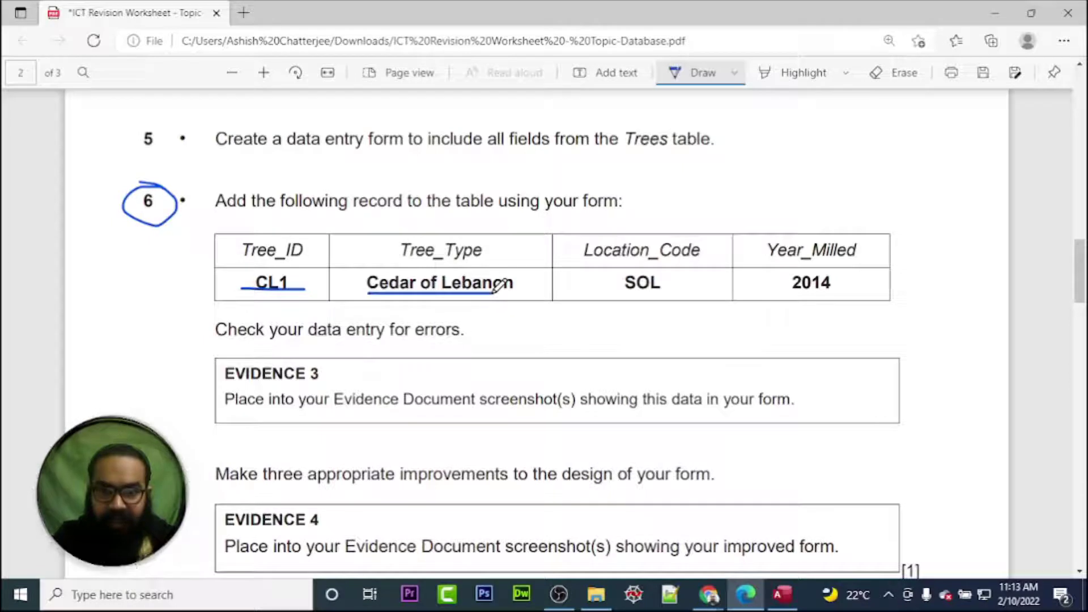
- Underline the SOL and 2014 record values in blue and circle the instruction to make three appropriate improvements to the form
left_click_drag(604, 290, 671, 290)
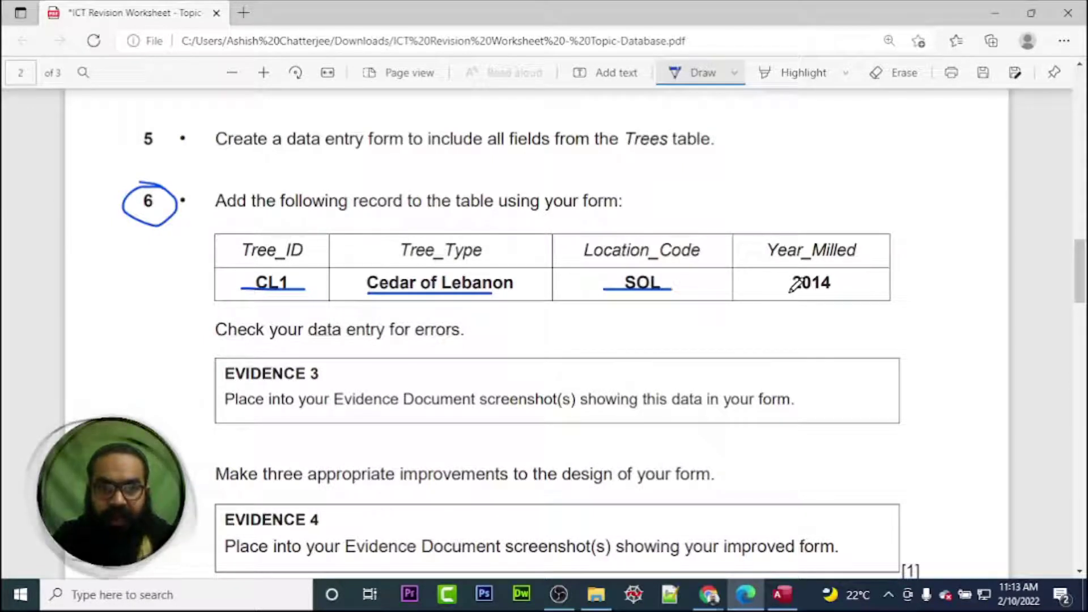
left_click_drag(782, 293, 854, 294)
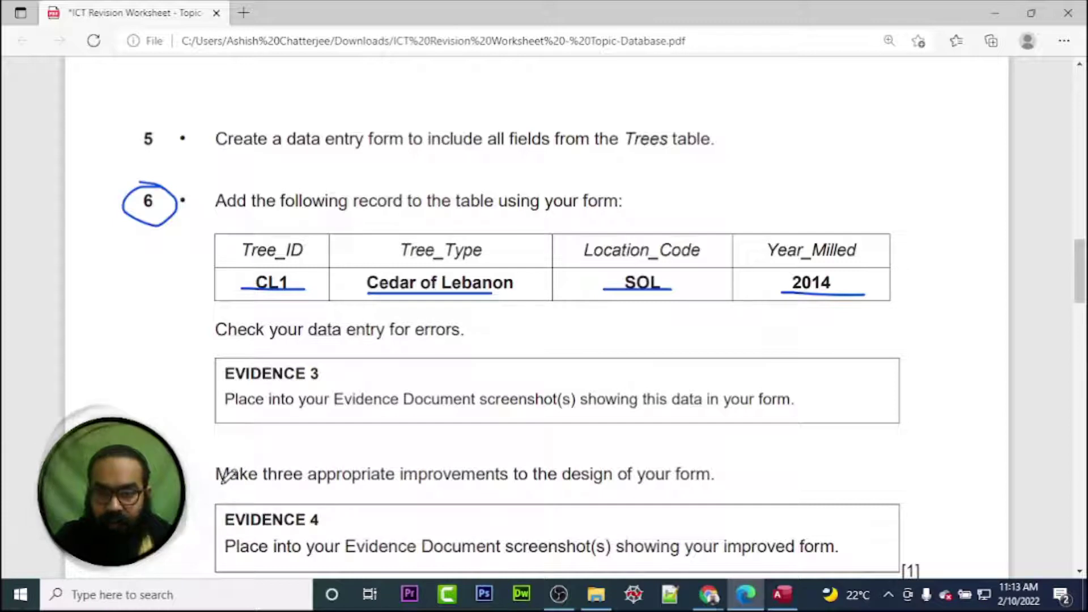
mouse_move(218, 493)
left_mouse_down()
mouse_move(717, 494)
mouse_move(732, 466)
mouse_move(611, 439)
mouse_move(205, 440)
left_mouse_up()
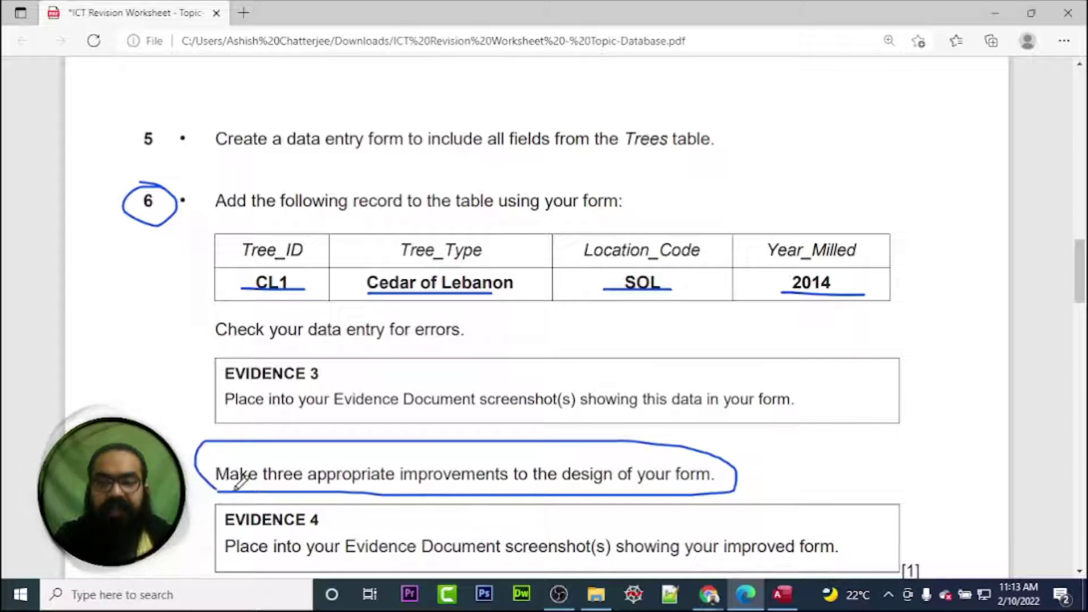
- Switch to Access, open the TREES form and inspect the choices offered for Tree_Type
left_click(782, 594)
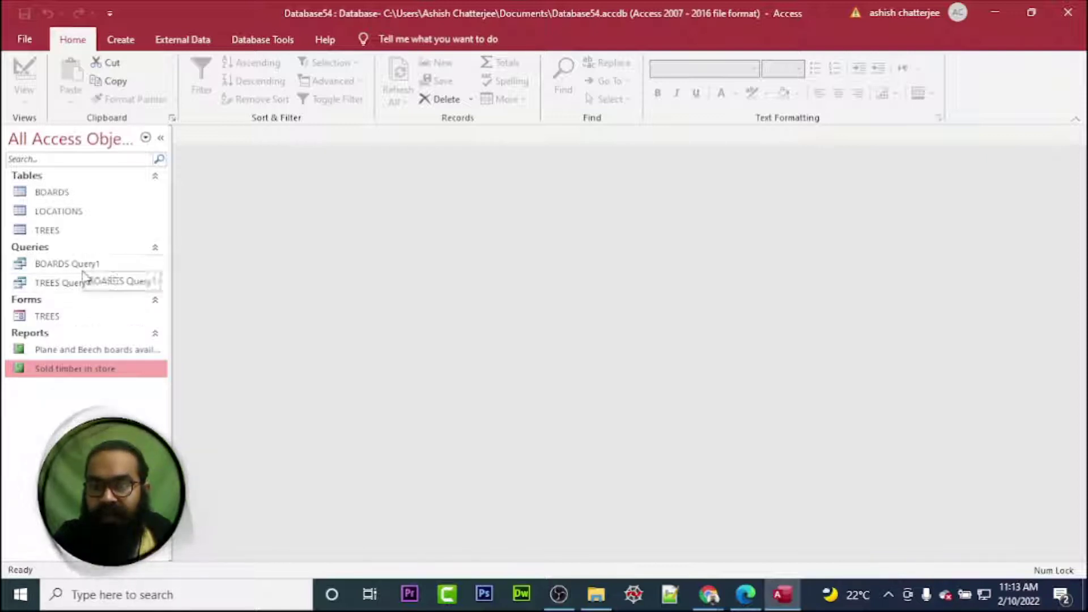
left_click(48, 319)
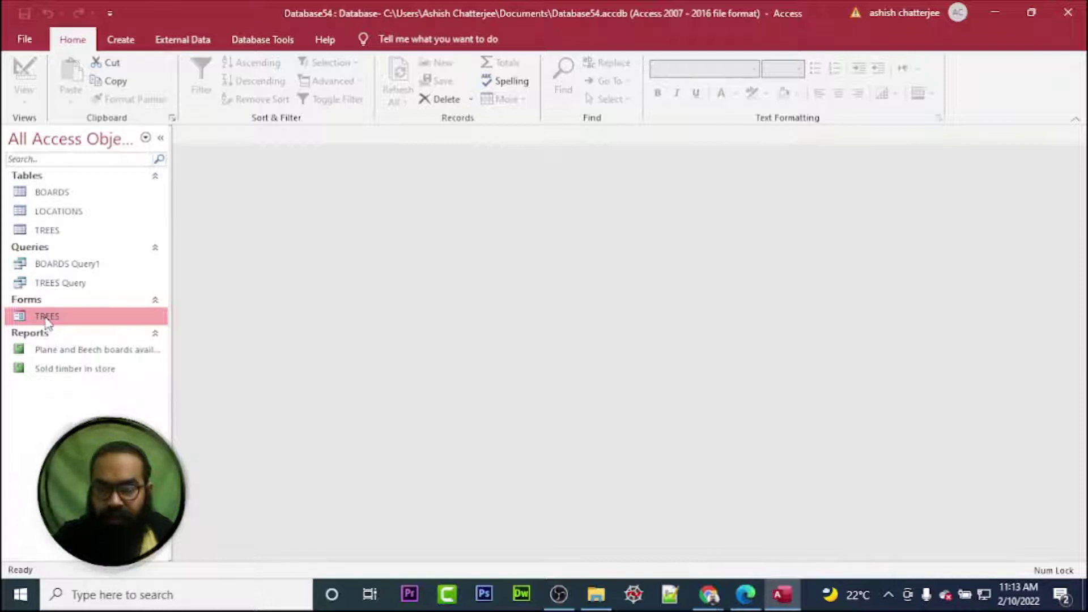
double_click(48, 319)
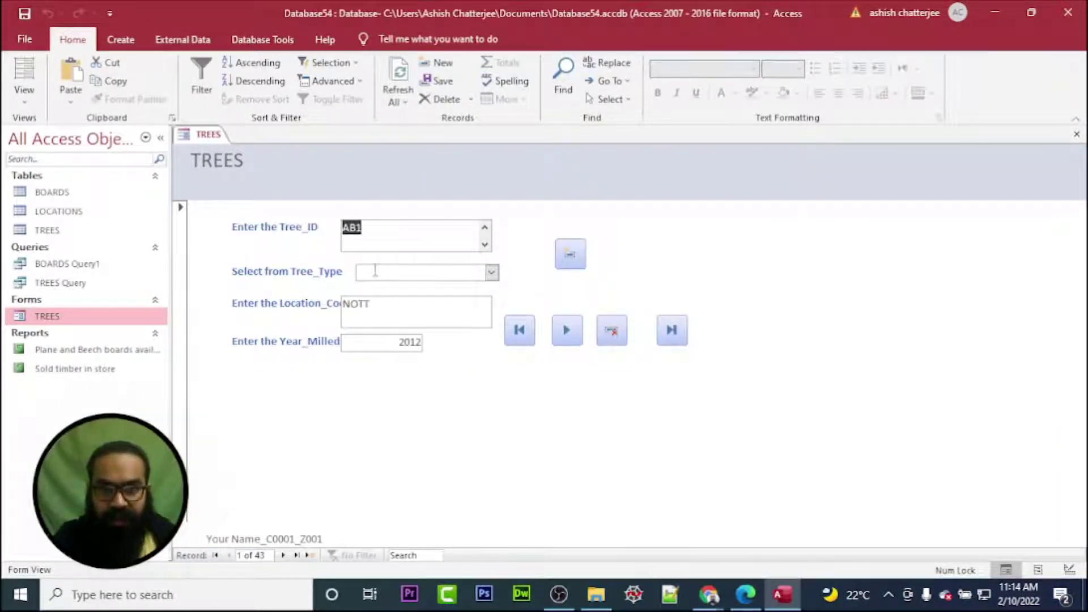
left_click(492, 273)
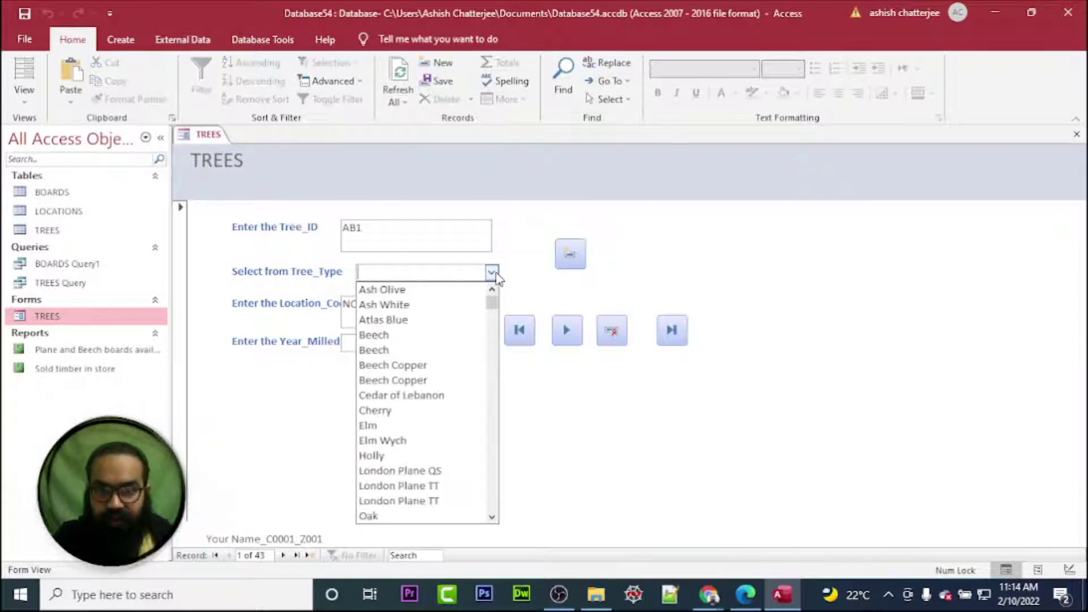
left_click(493, 274)
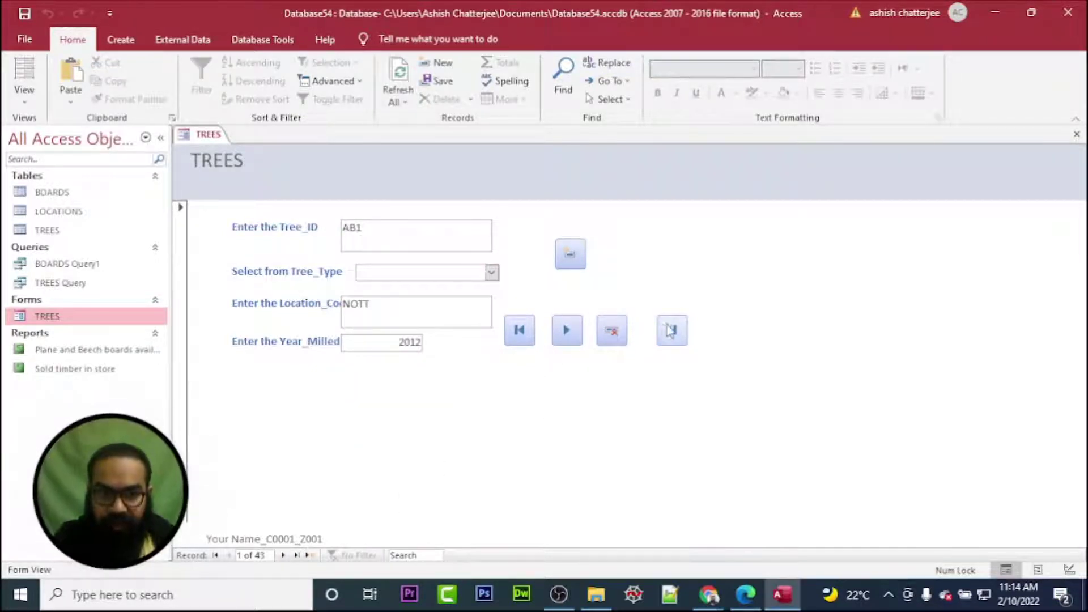
- Test the TREES form's last, first and next record navigation, advancing three records from the first, and close the form
left_click(673, 331)
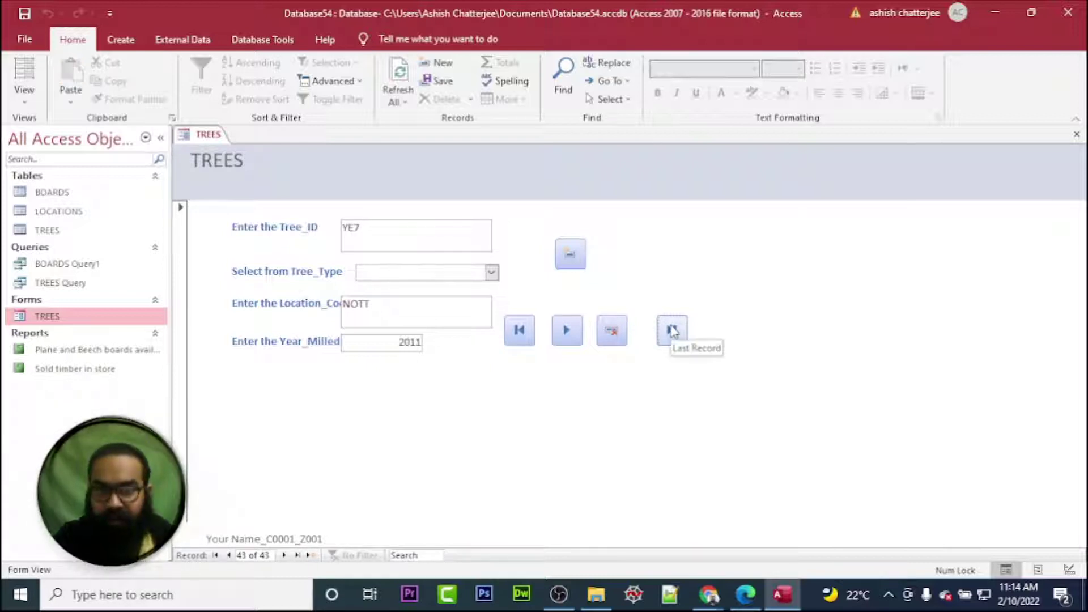
left_click(520, 333)
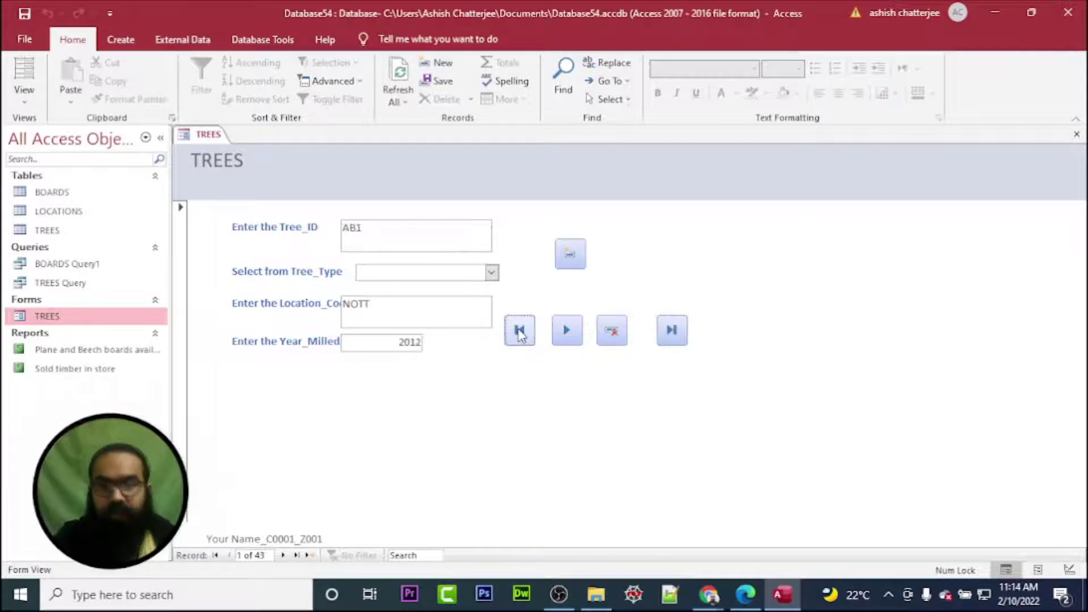
left_click(574, 337)
left_click(574, 337)
left_click(577, 342)
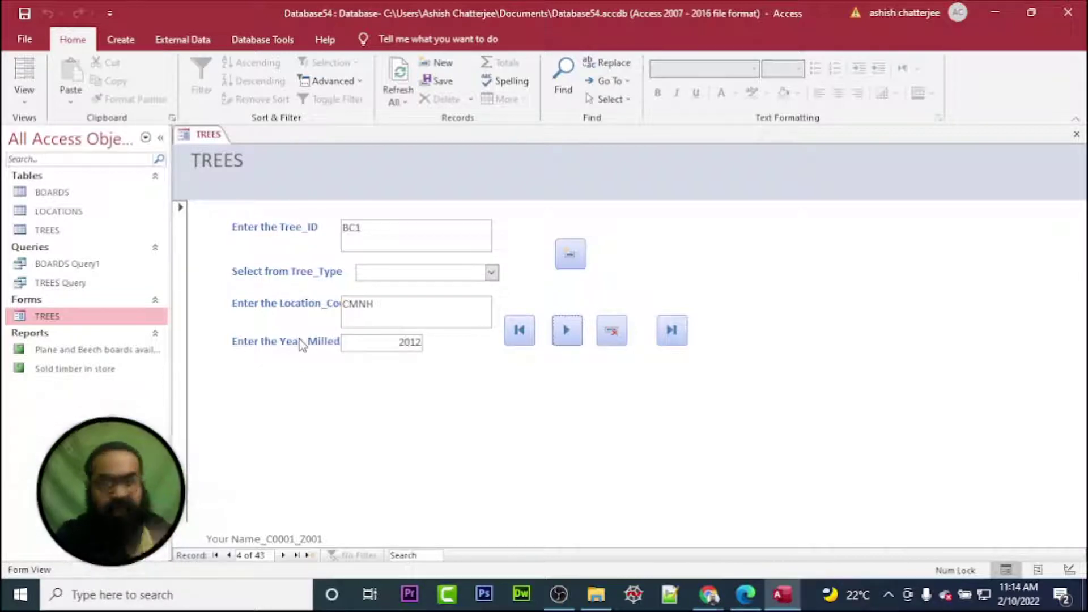
left_click(1077, 134)
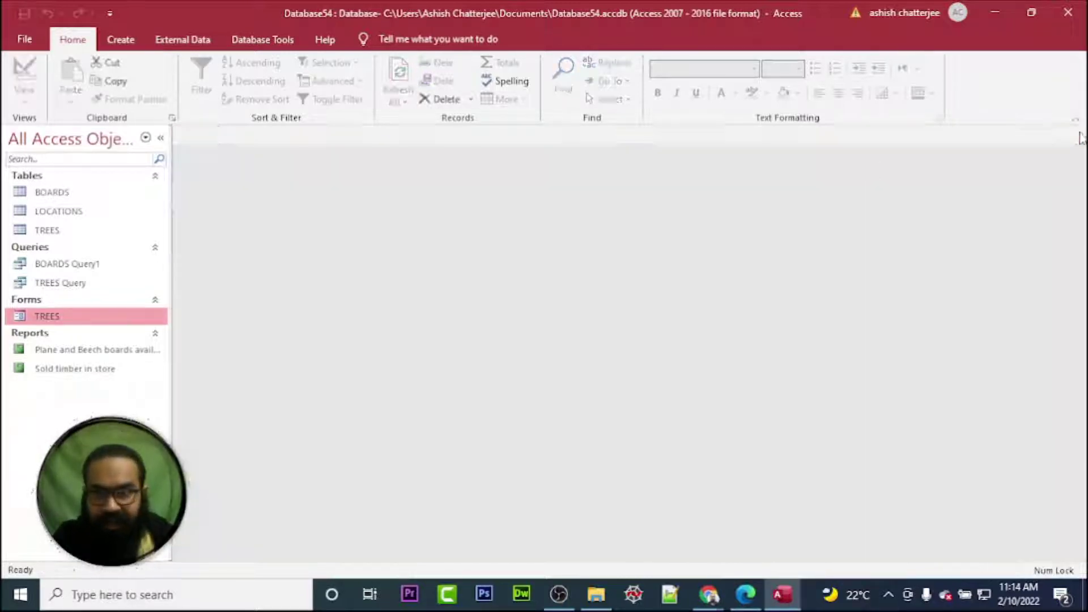
- Open the TREES form in Layout View and delete the Tree_Type combo box together with its label
right_click(60, 319)
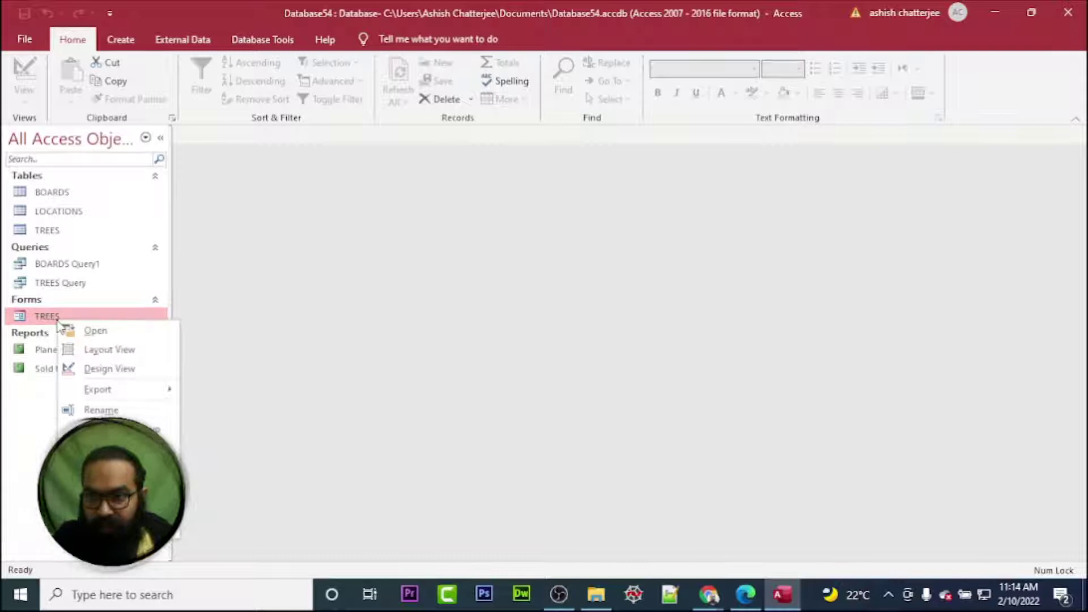
left_click(108, 349)
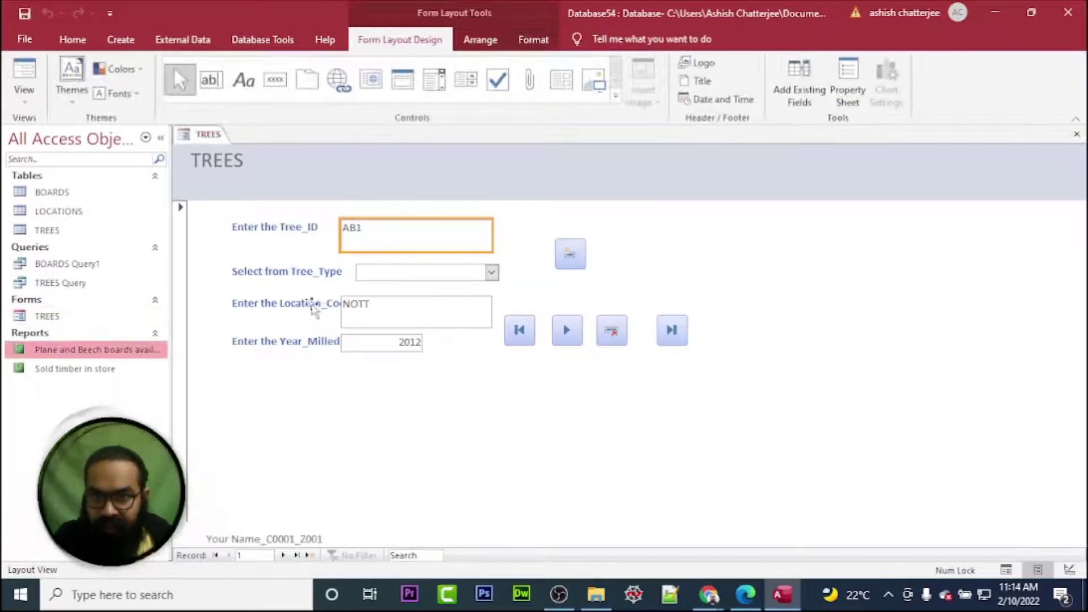
left_click(287, 272)
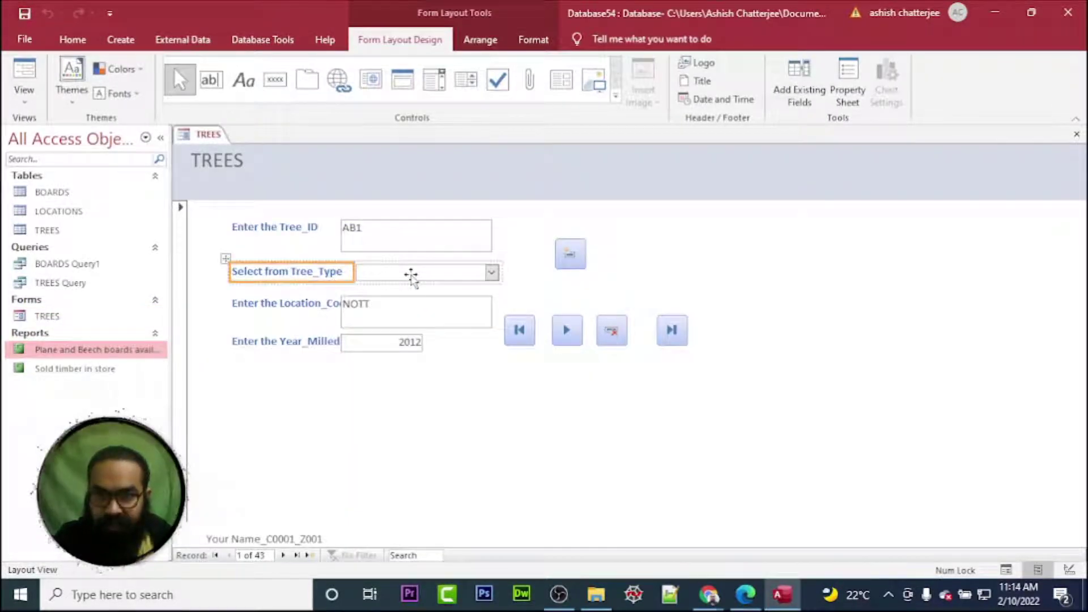
left_click(411, 276)
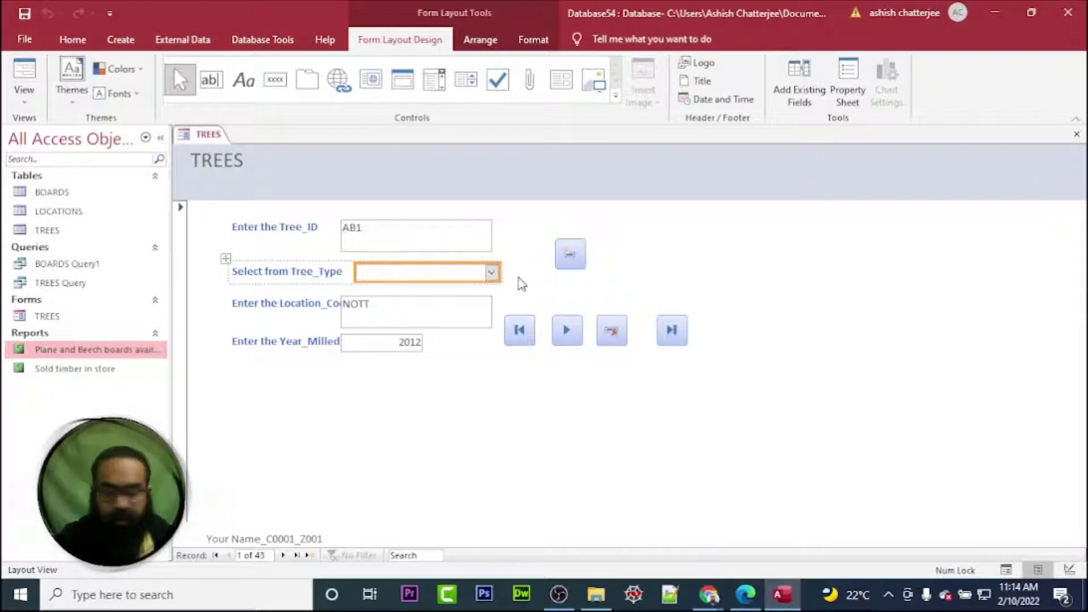
key("Delete")
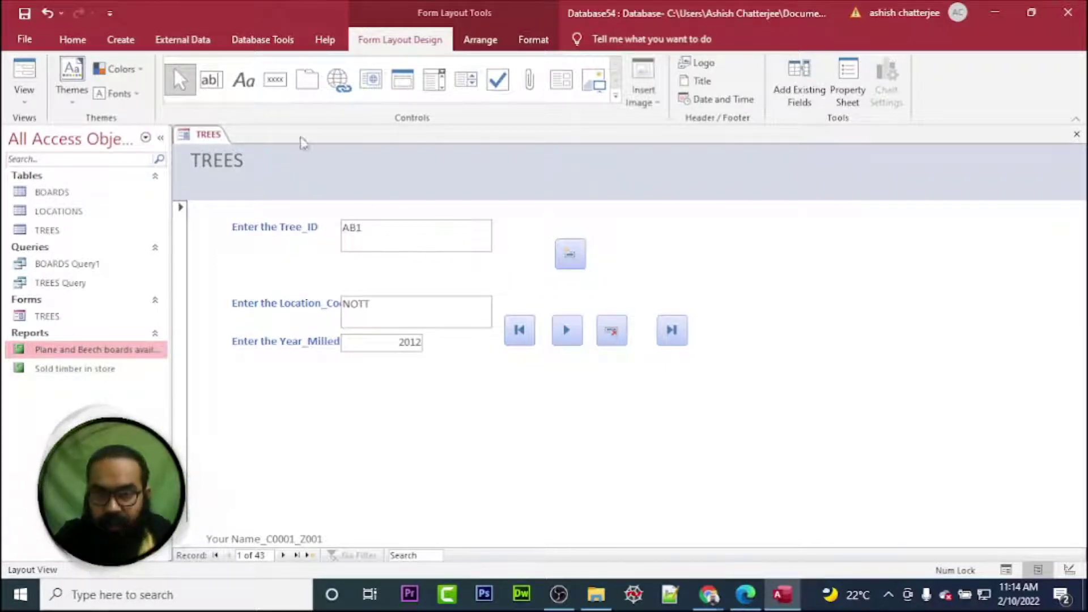
- Add a new combo box to the TREES form's detail area while in Layout View
left_click(440, 85)
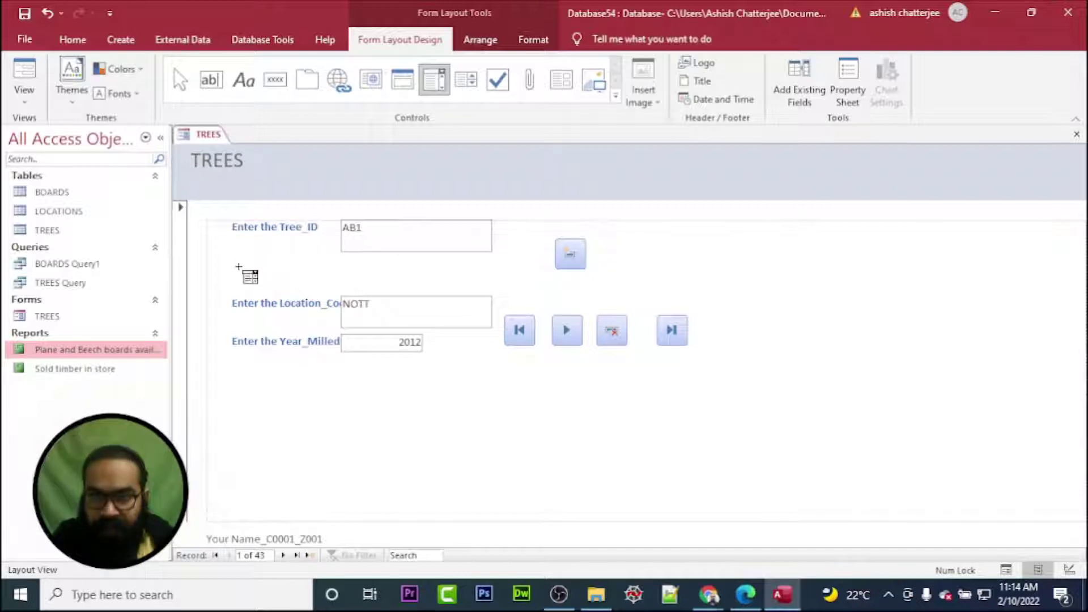
left_click(413, 282)
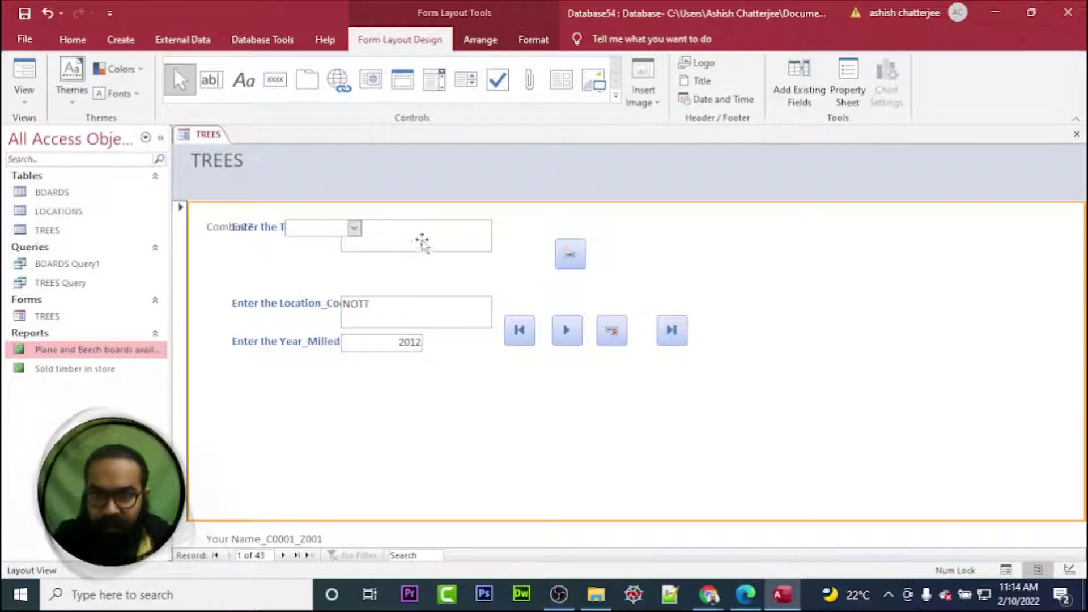
- Delete the Tree_ID text box and its label from the TREES form
left_click(422, 243)
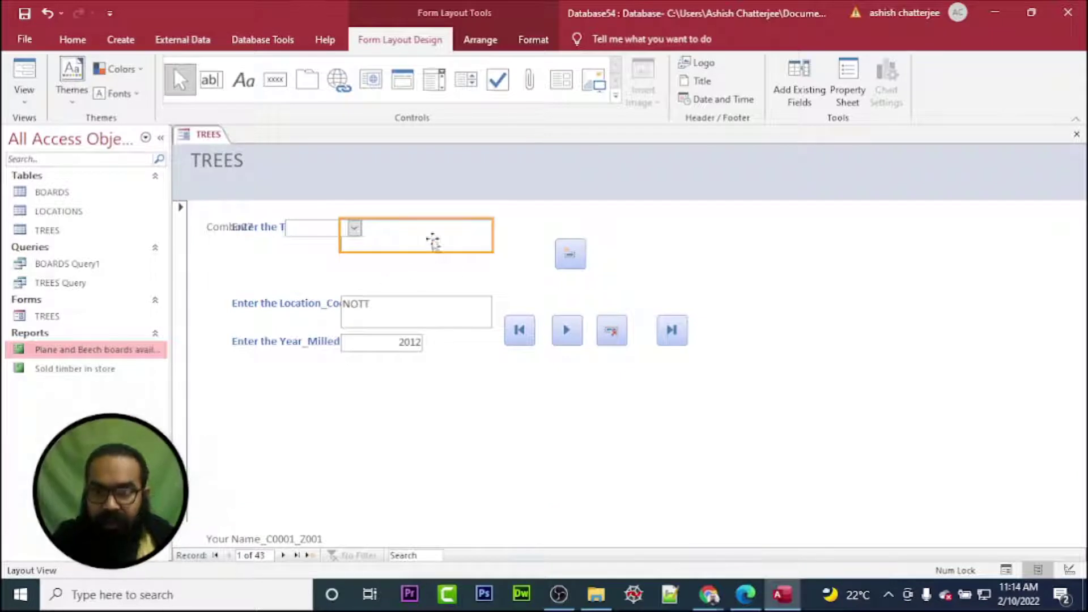
left_click_drag(433, 241, 418, 266)
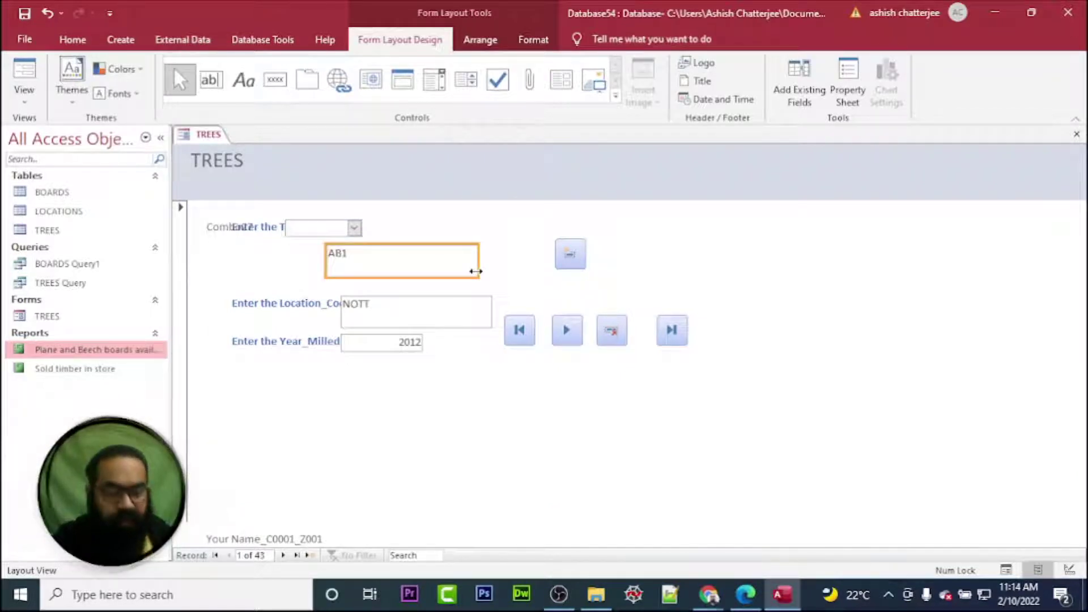
key("Delete")
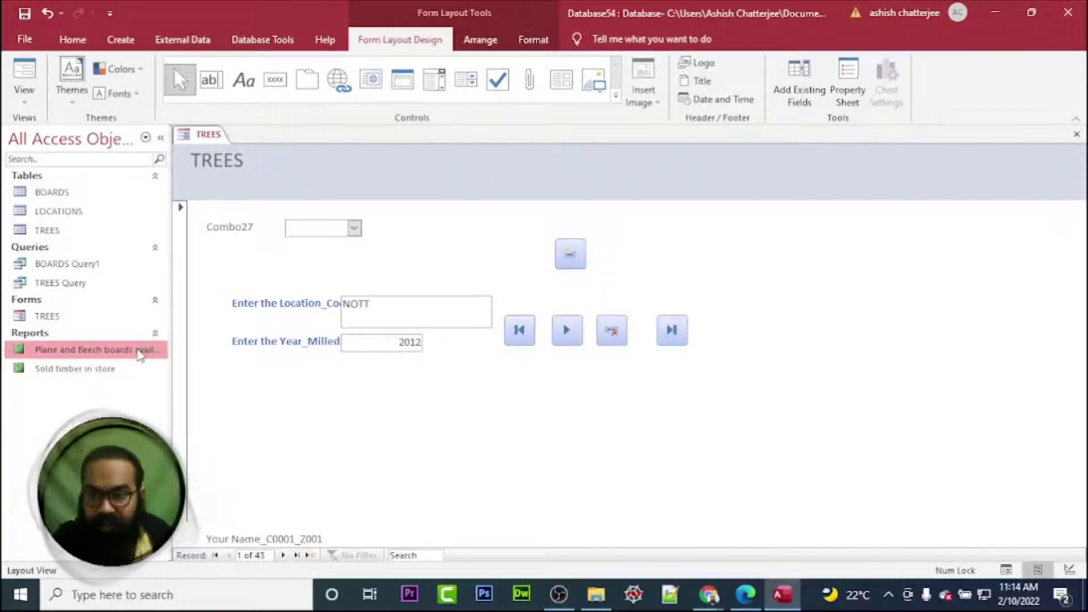
- Open the Plane and Beech boards available report in Design View
right_click(140, 355)
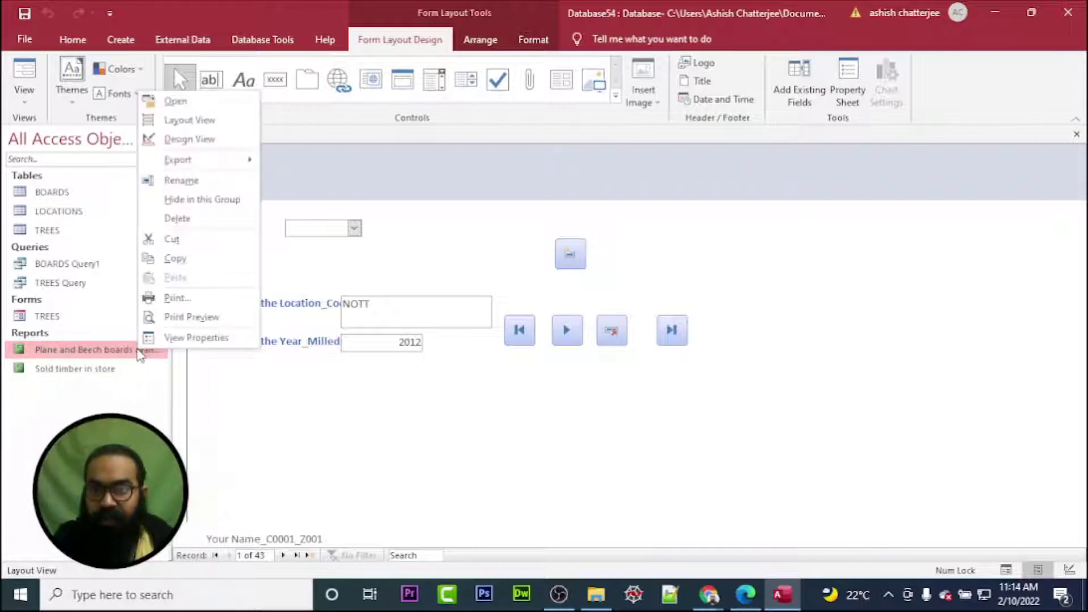
left_click(187, 139)
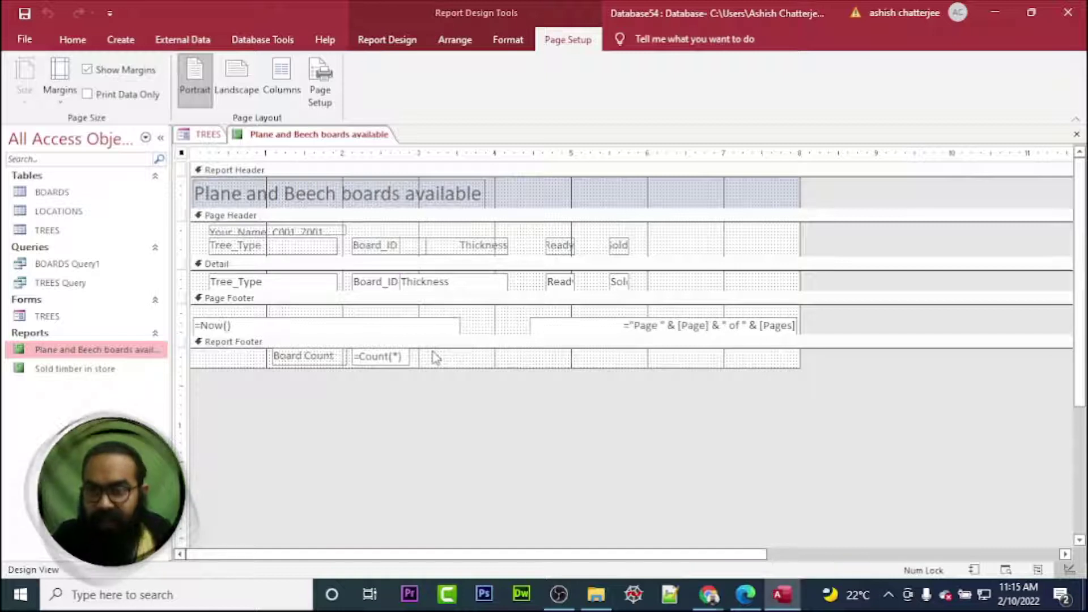
- Show the TREES form in Design View and delete the unbound combo box with its label from the Detail section
left_click(55, 316)
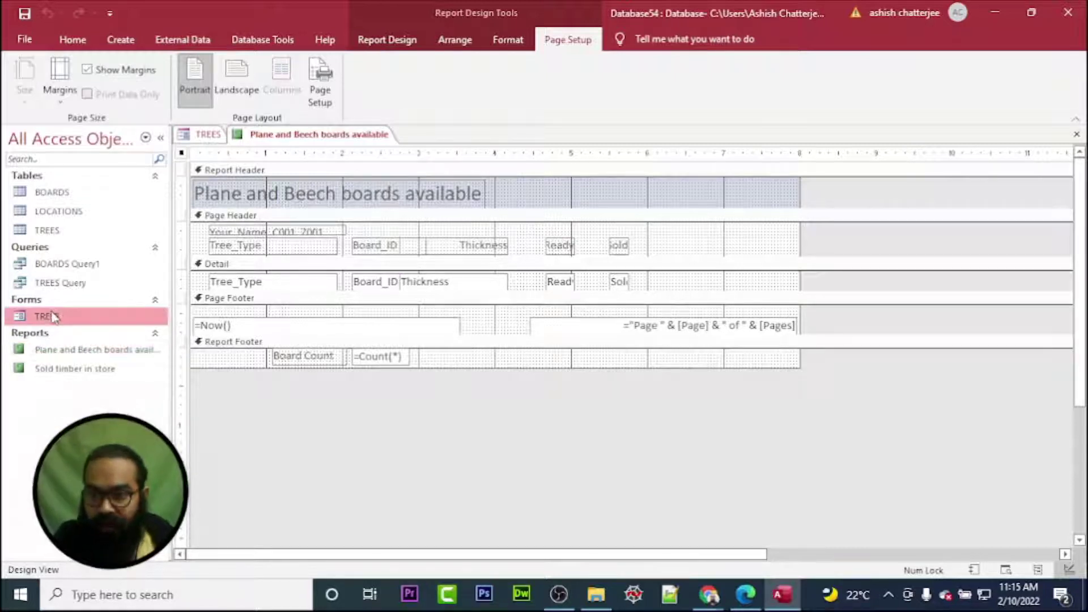
right_click(49, 321)
left_click(96, 363)
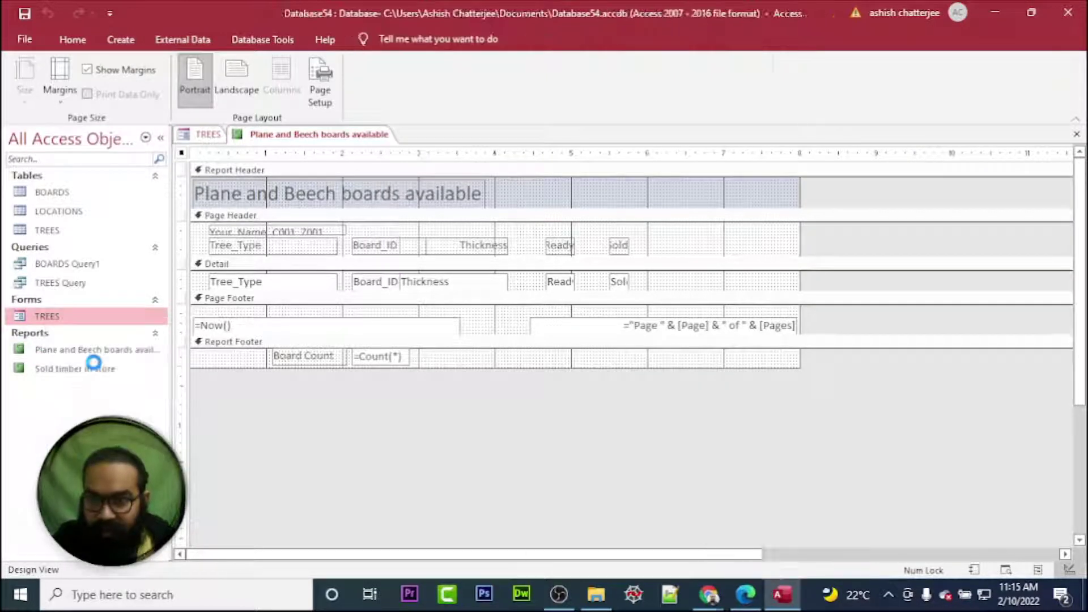
left_click(357, 276)
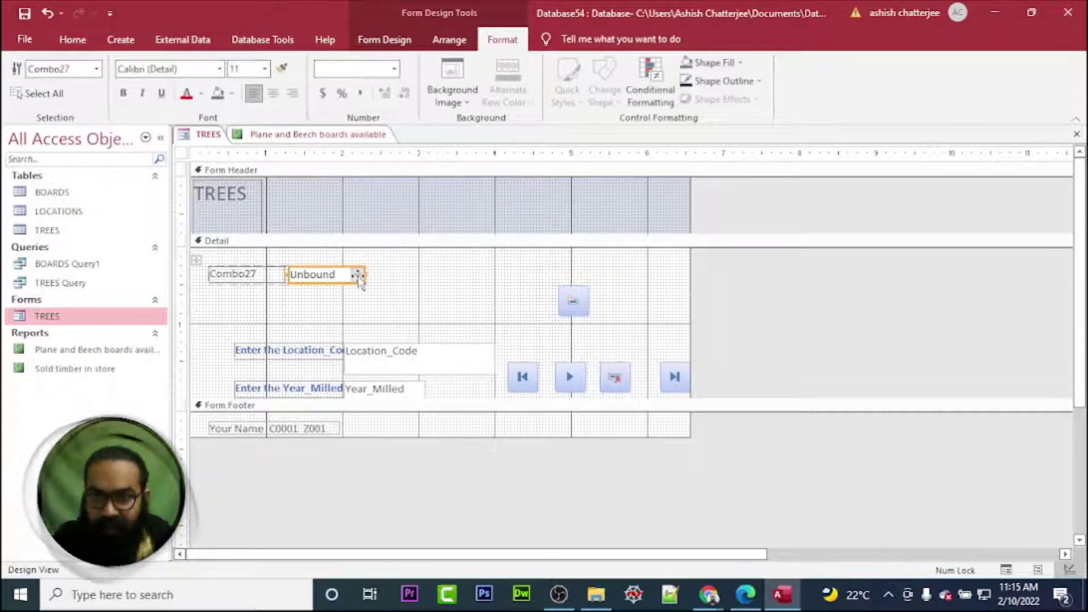
key("Delete")
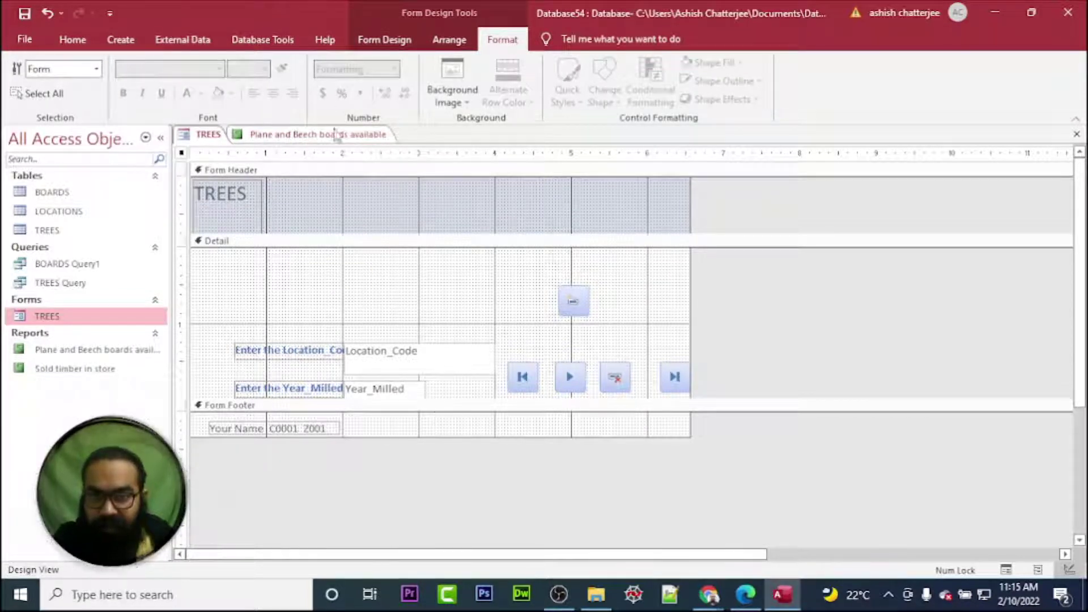
- Insert a new combo box in the Detail section just above the Location_Code field
left_click(384, 41)
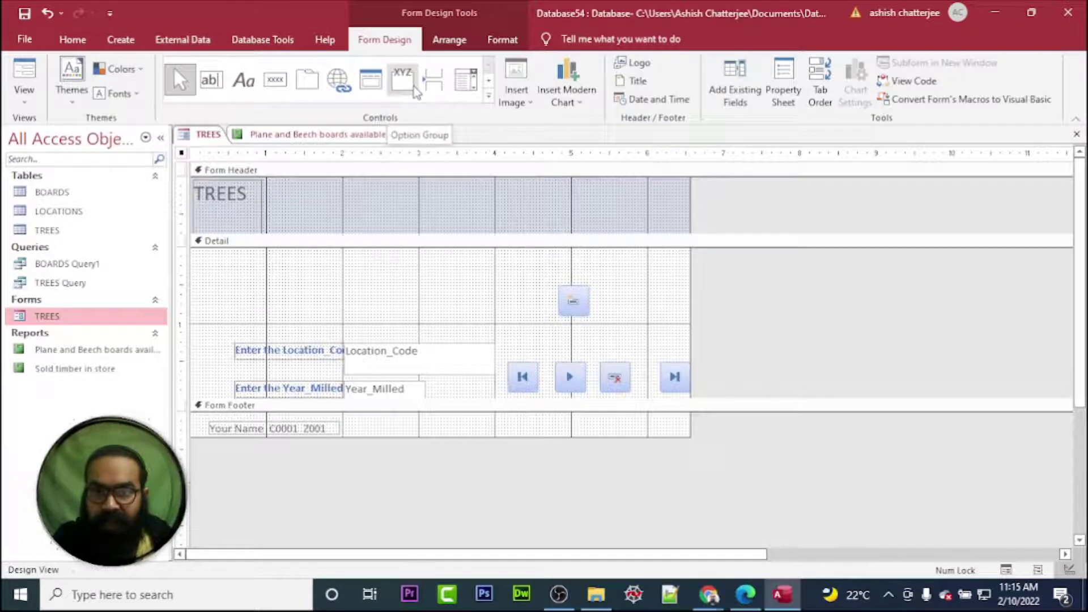
left_click(465, 88)
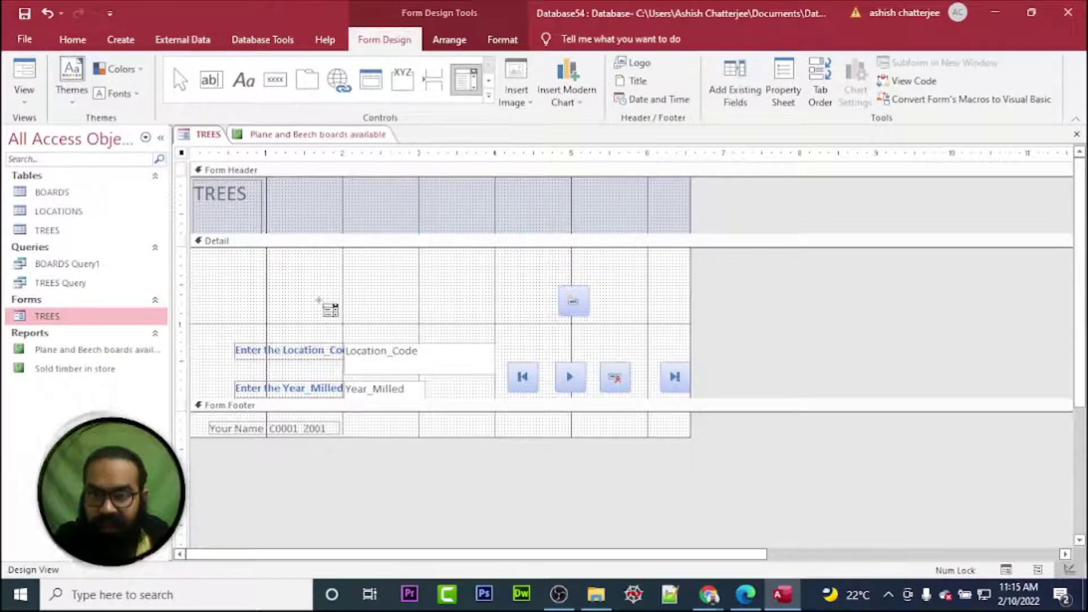
left_click(319, 301)
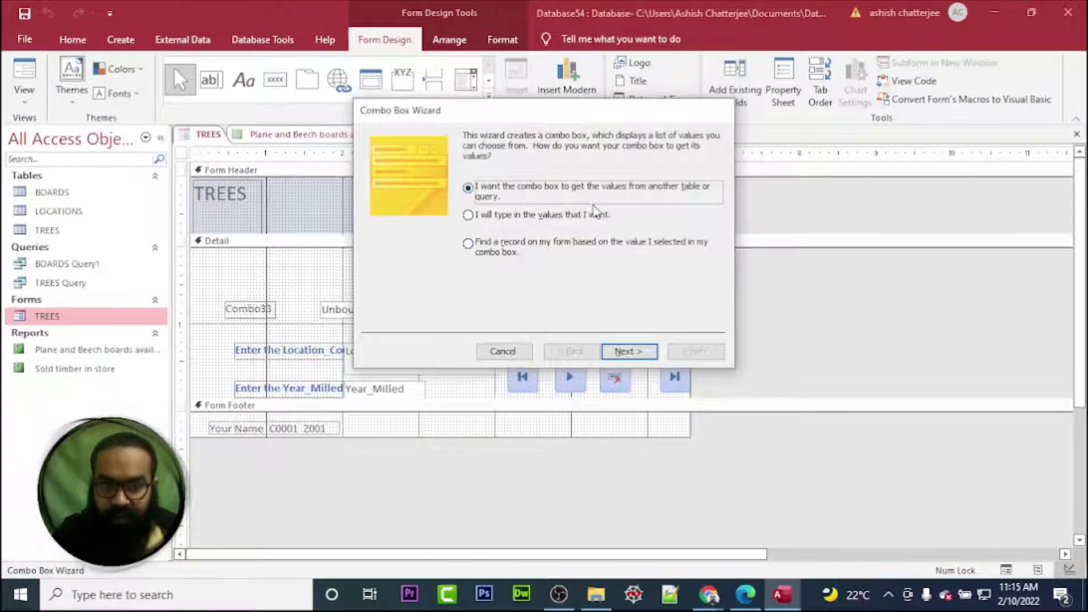
- Have the combo box get its values from another table or query and choose the TREES table as the source
left_click(536, 221)
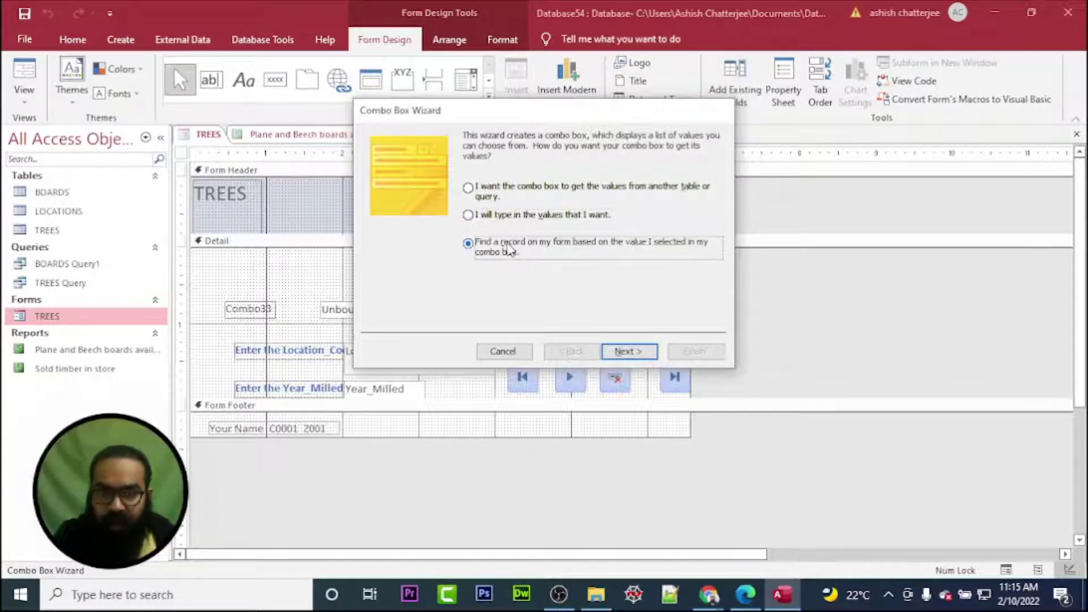
left_click(485, 194)
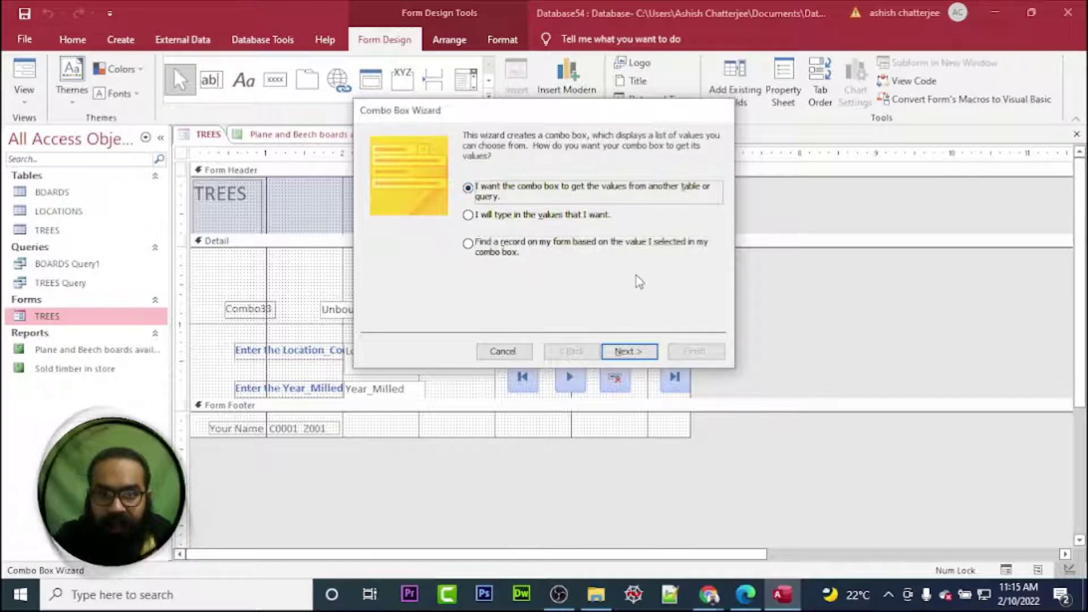
left_click(627, 351)
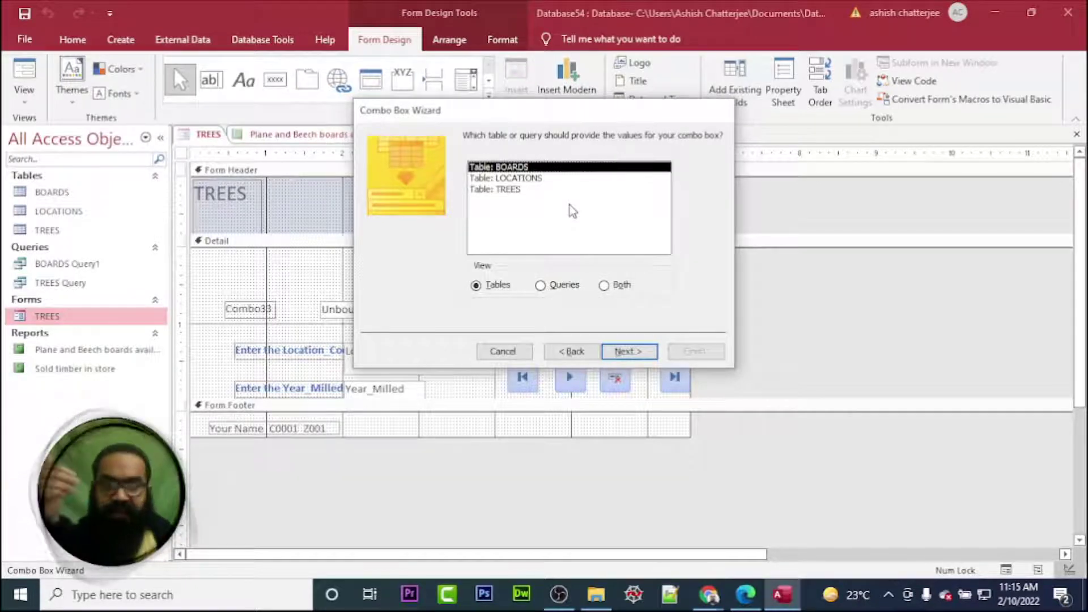
left_click(513, 192)
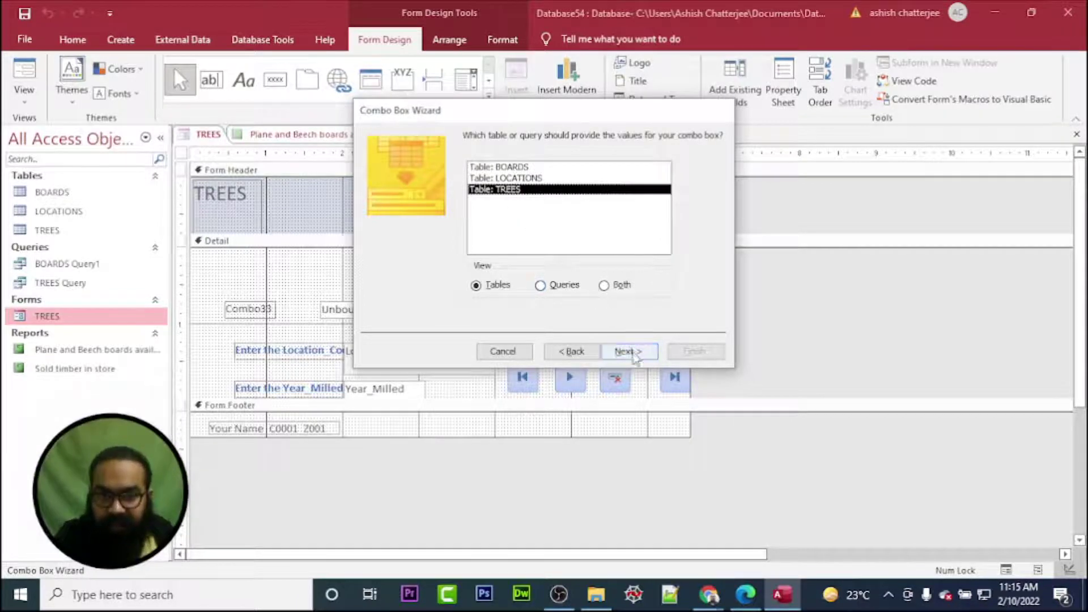
- Include only the Tree_Type field of the TREES table as the combo box's column
left_click(629, 352)
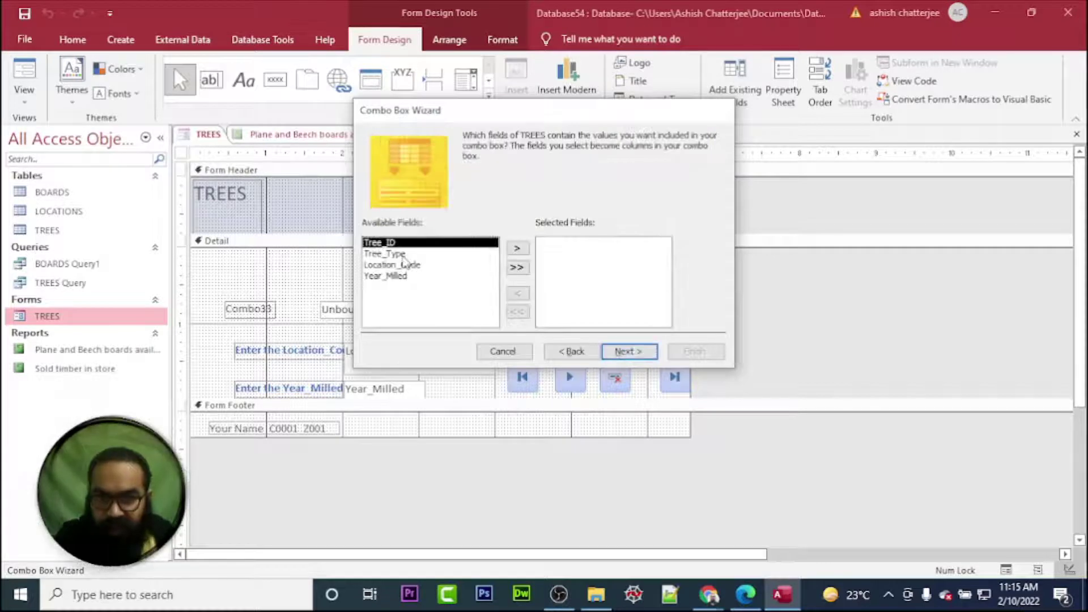
left_click(404, 254)
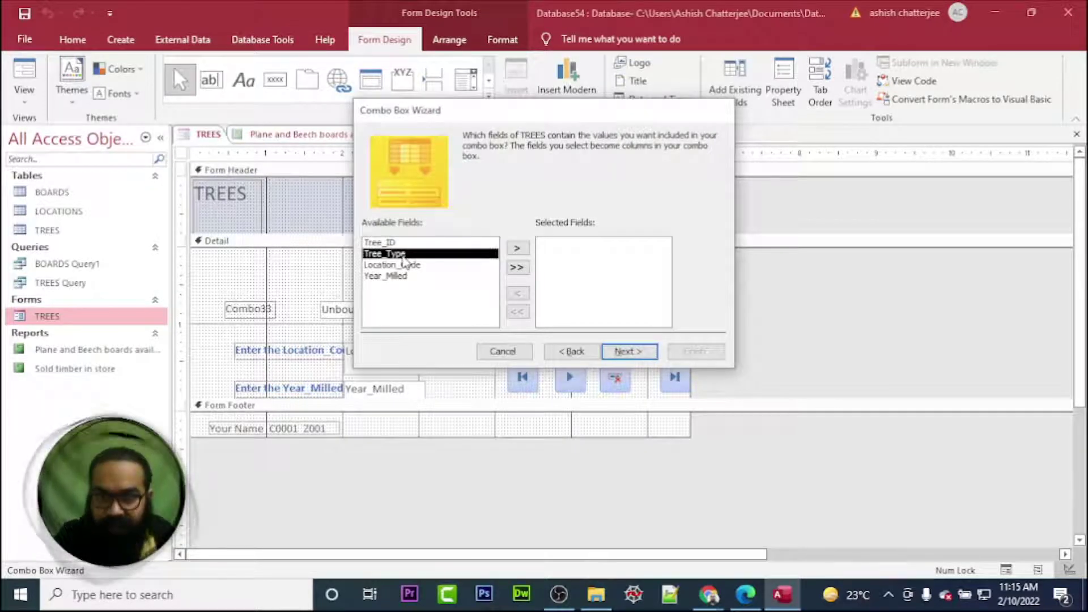
left_click(517, 268)
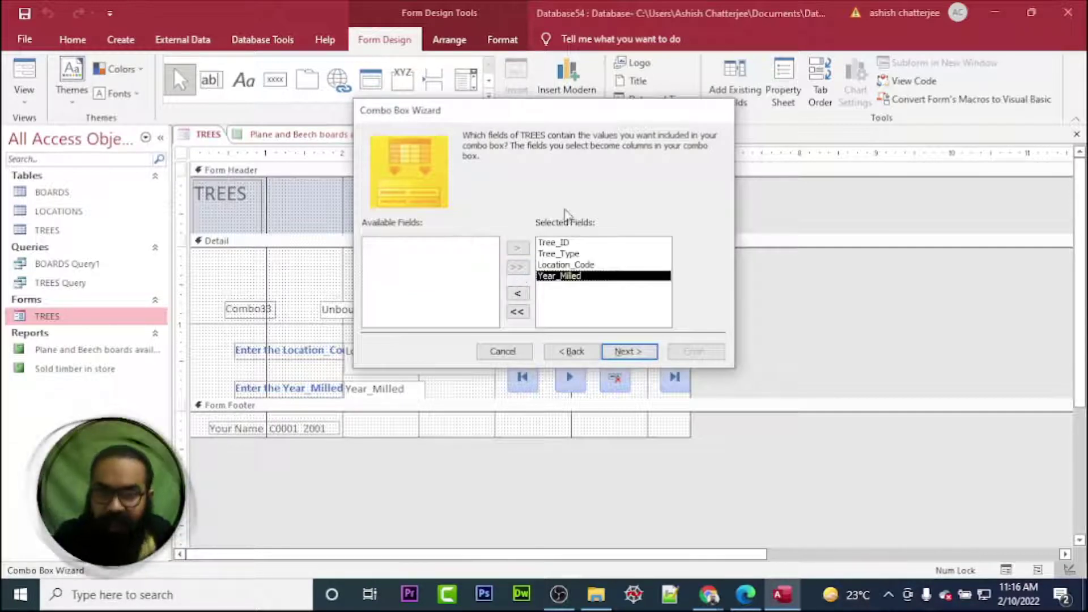
left_click(526, 317)
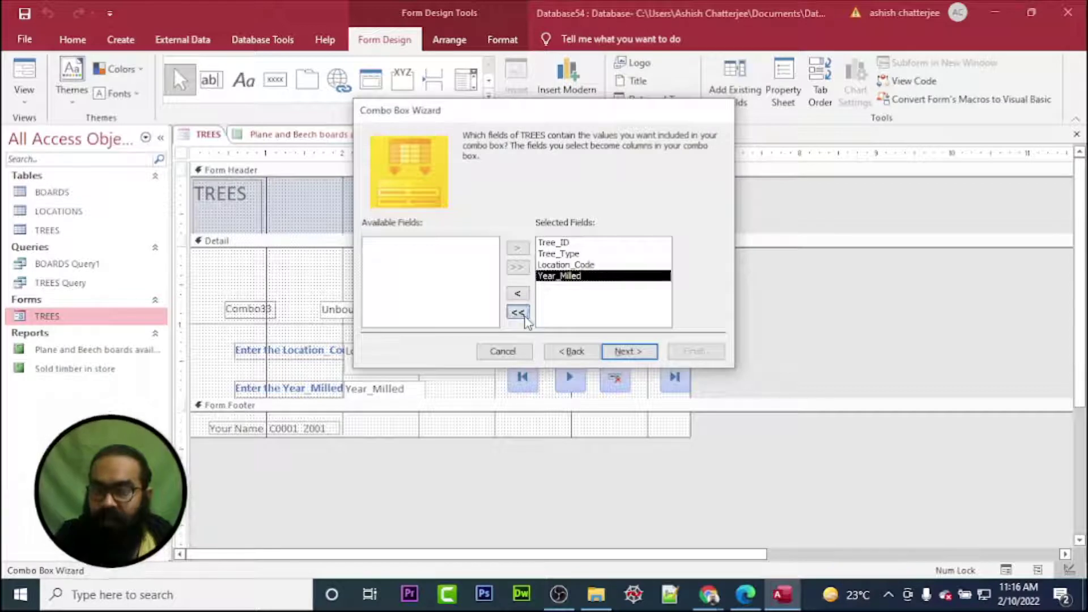
left_click(382, 255)
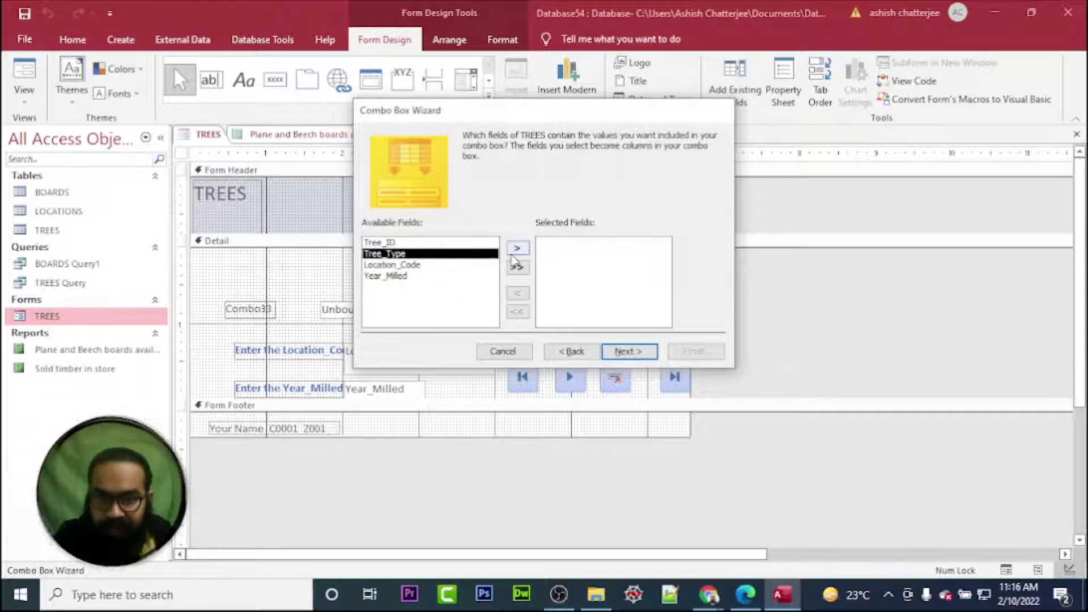
left_click(517, 248)
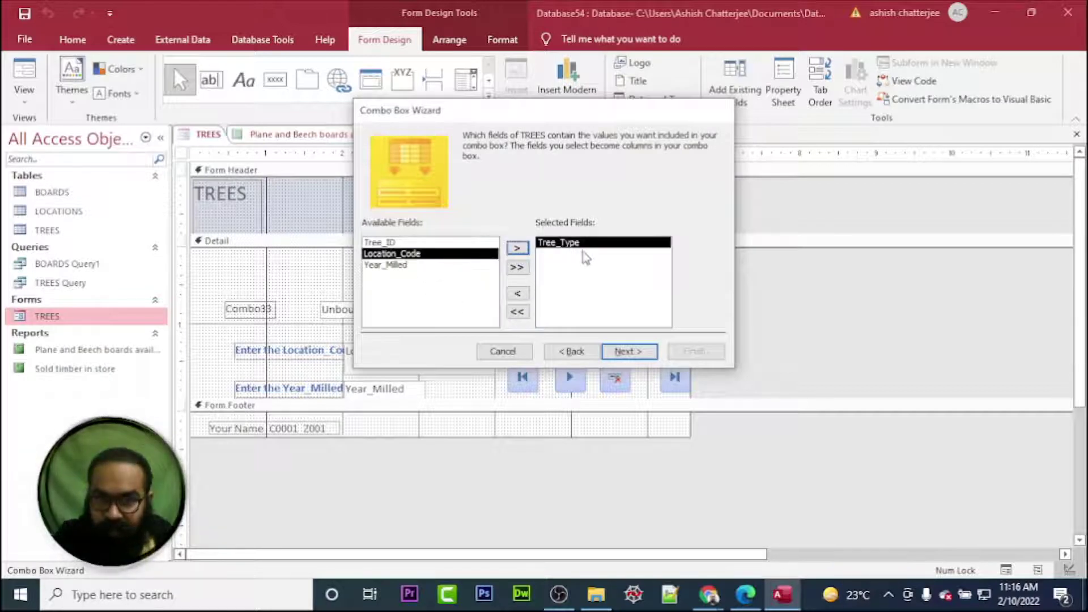
left_click(627, 351)
- Sort the combo box's list items by Tree_Type in ascending order
left_click(493, 188)
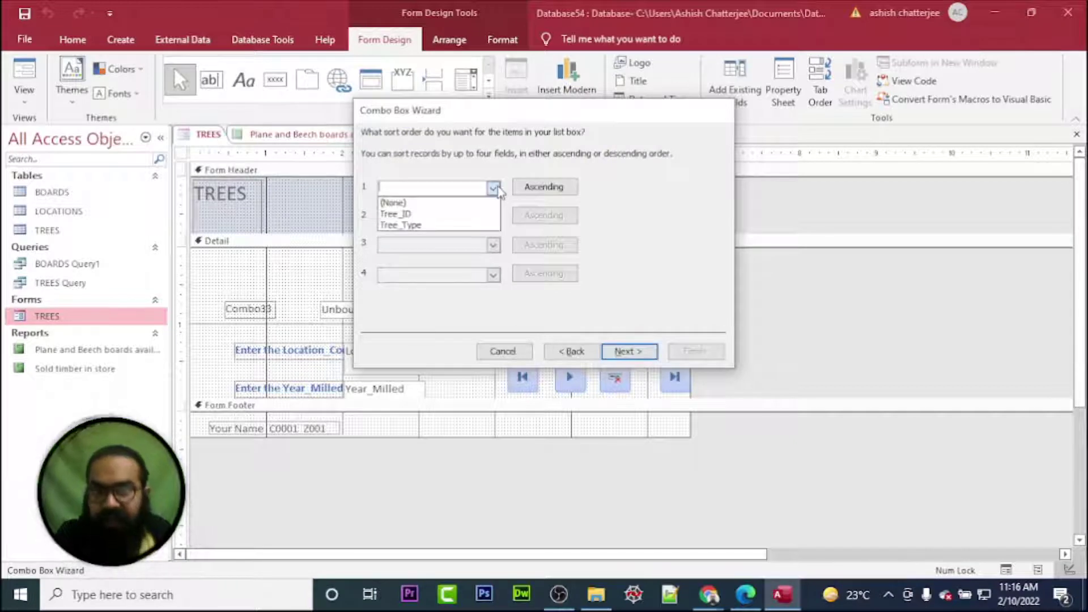
left_click(433, 223)
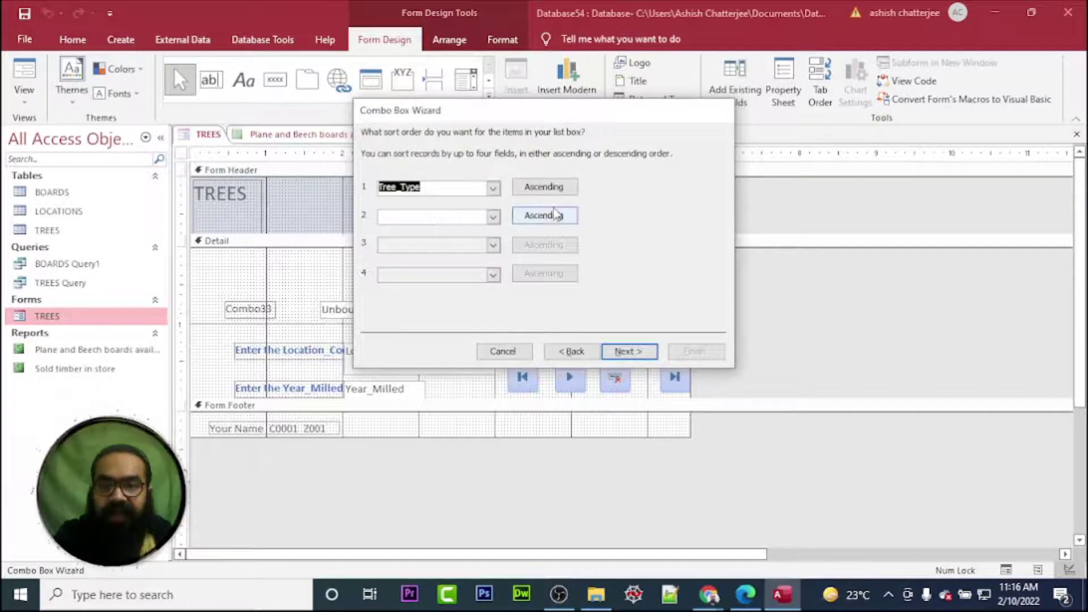
left_click(630, 352)
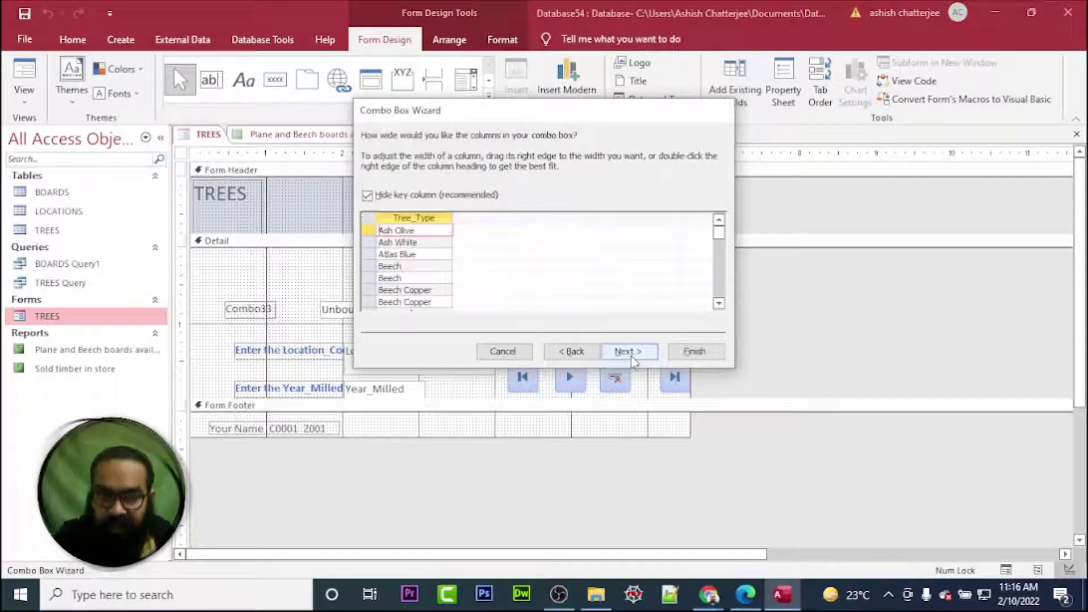
- Look through the listed tree types, accept the column width with the key column hidden, and finish the combo box labelled Tree_Type
left_click(719, 303)
left_click(719, 303)
left_click(719, 304)
left_click(721, 303)
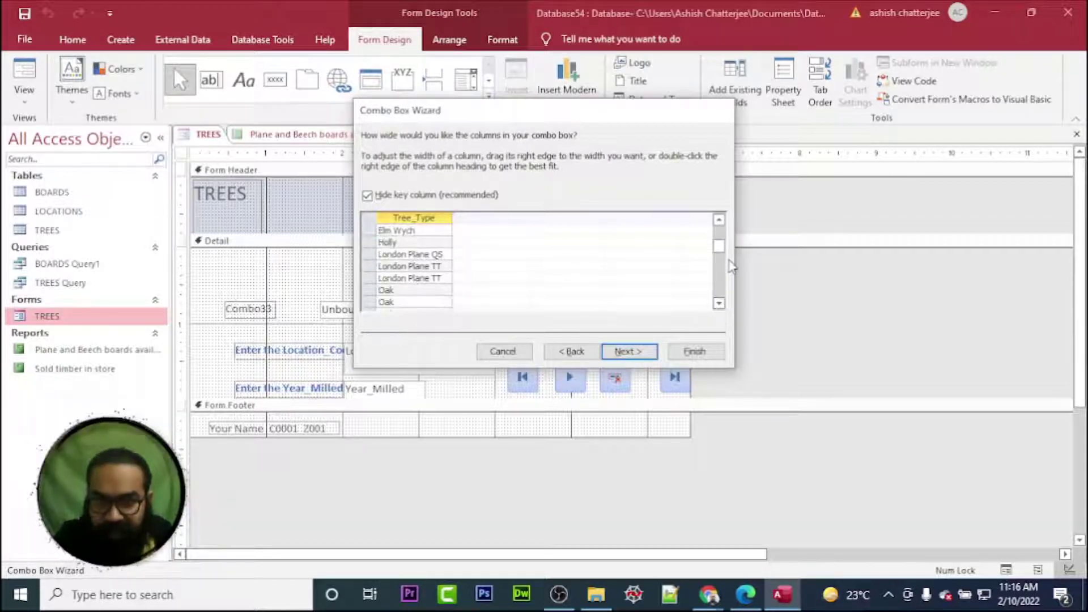
left_click_drag(719, 249, 715, 206)
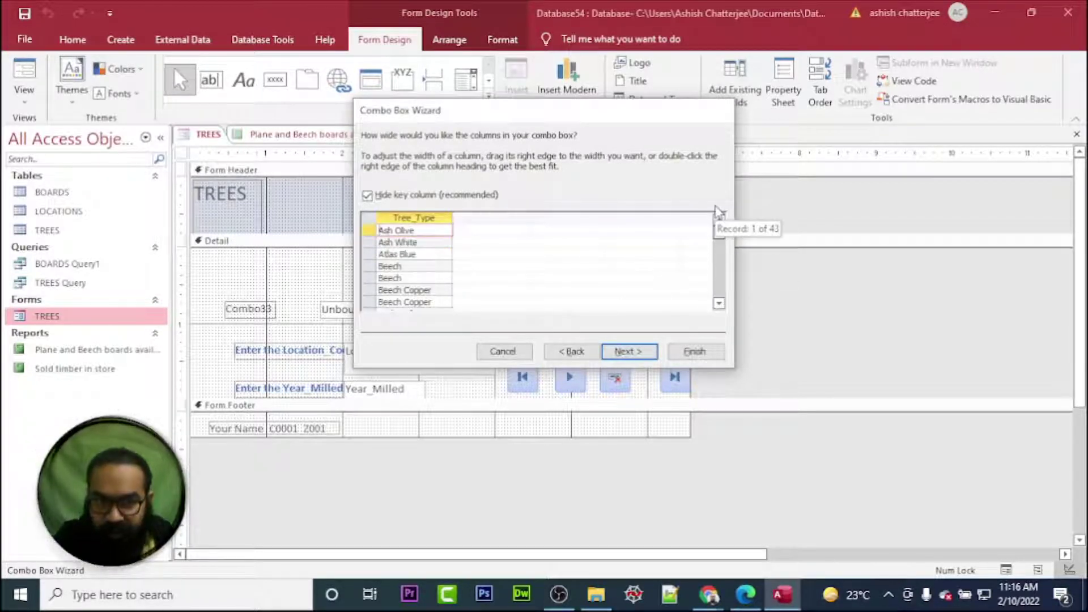
left_click(647, 352)
left_click(630, 351)
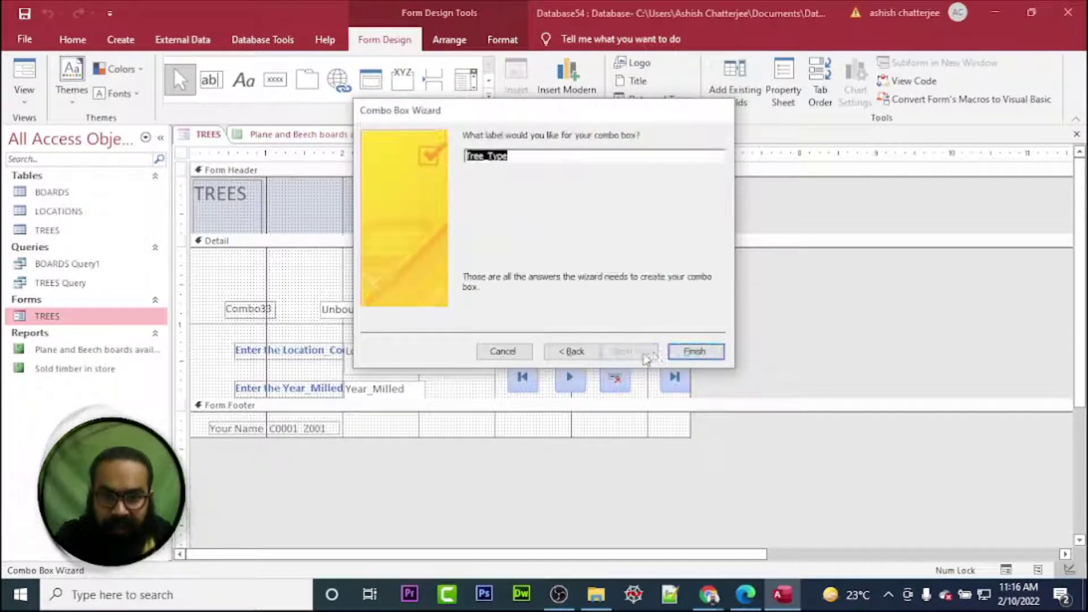
left_click(695, 351)
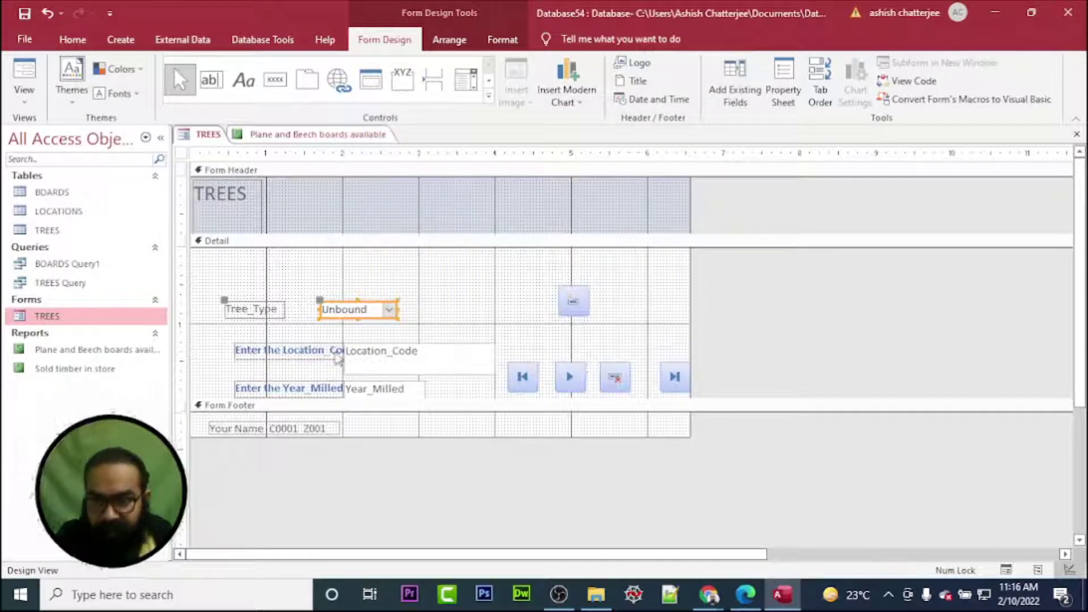
- Change the new combo box's label text to "Enter the Tree_Type"
left_click(260, 311)
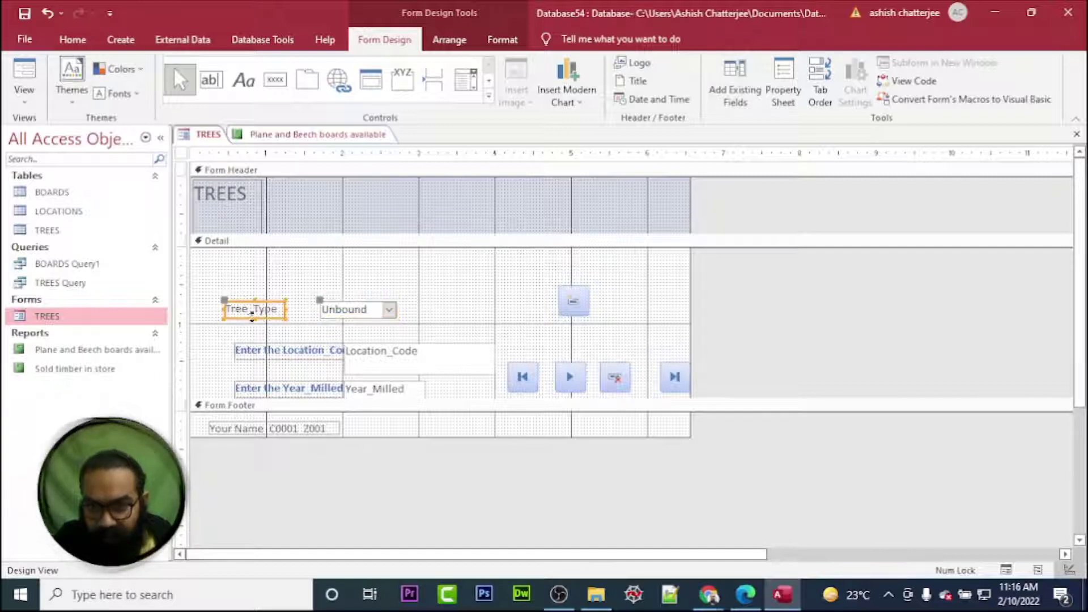
left_click(234, 310)
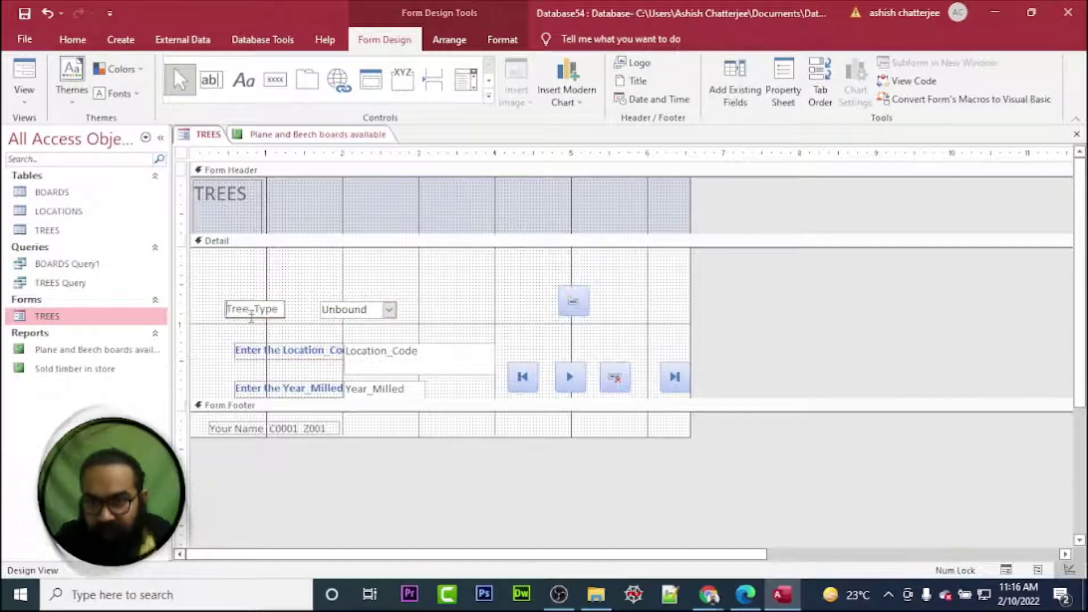
type("Enter ")
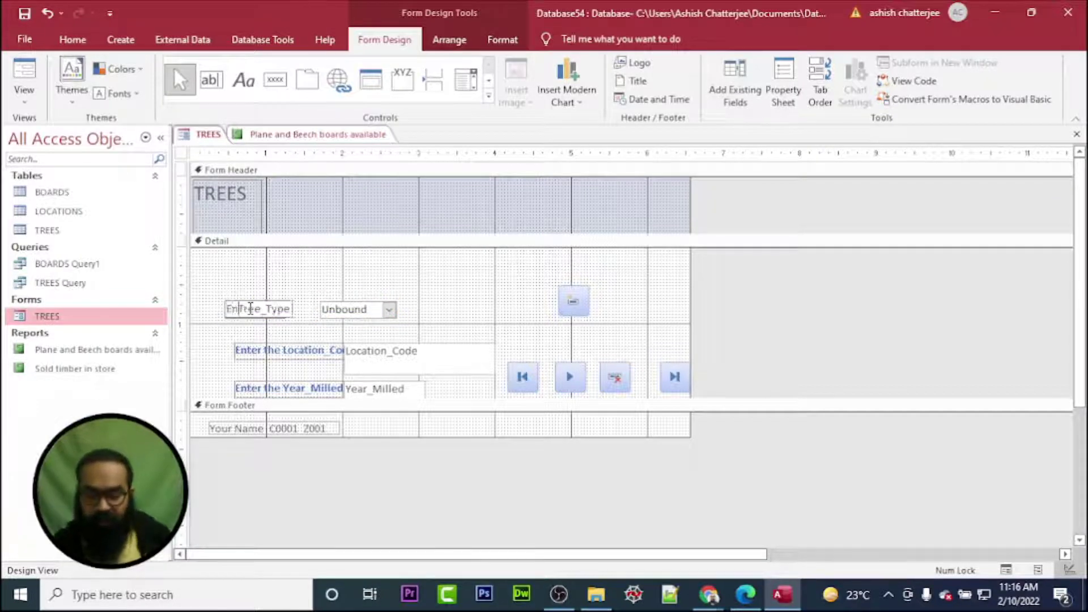
type(" the")
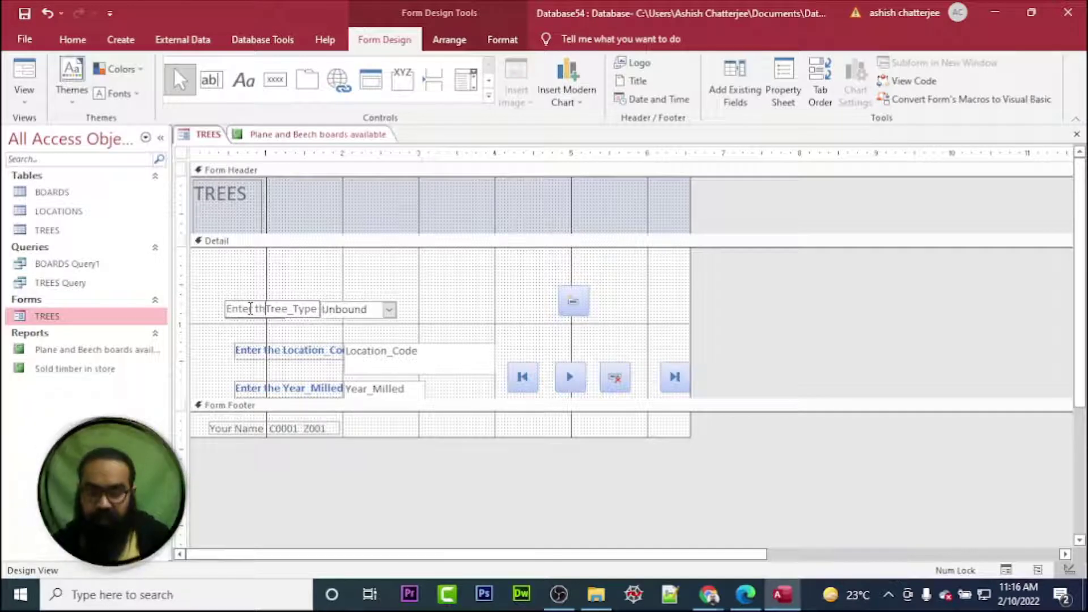
left_click(312, 277)
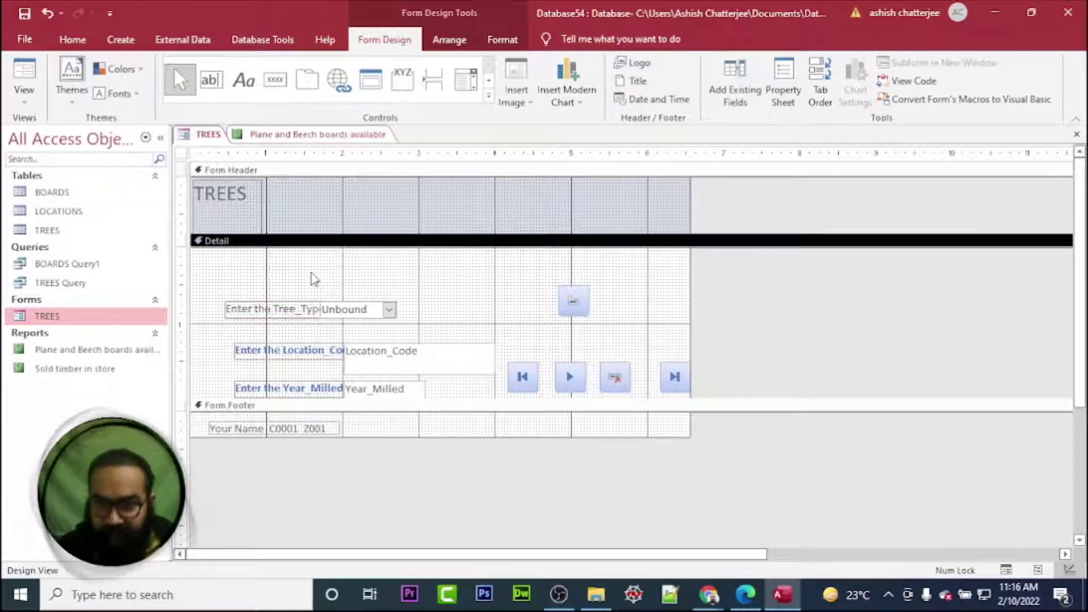
- Make the "Enter the Tree_Type" label bold and blue to match the form's other field labels
left_click(285, 315)
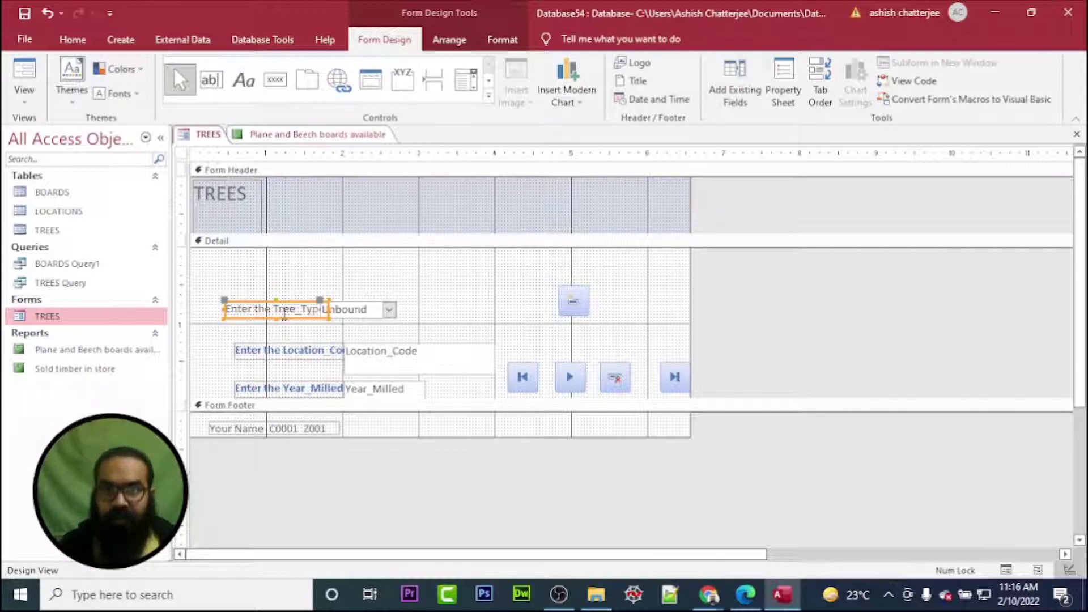
left_click(73, 40)
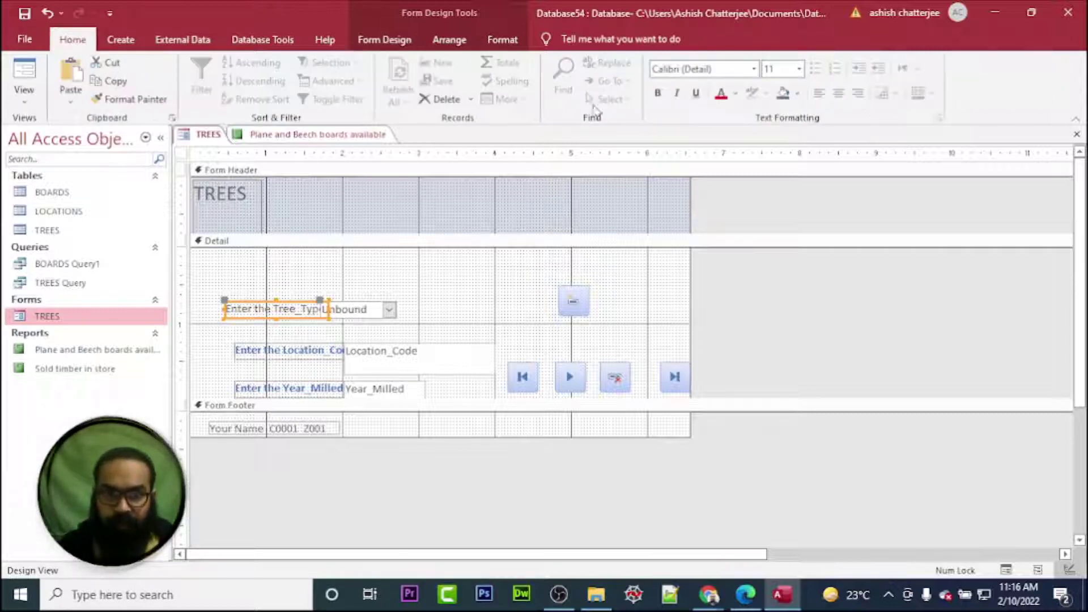
left_click(659, 93)
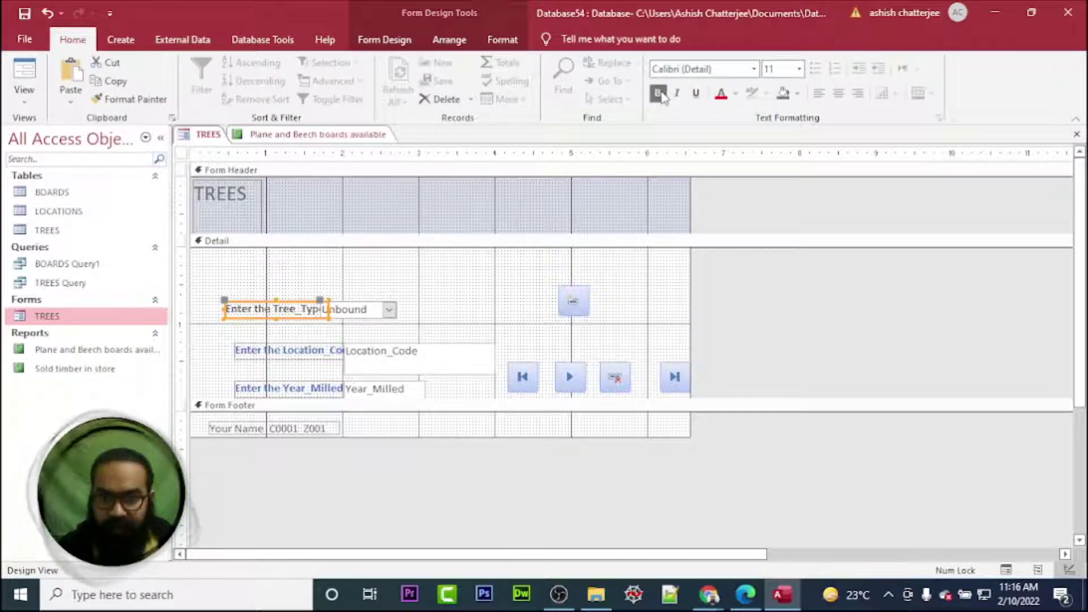
left_click(721, 94)
left_click(735, 94)
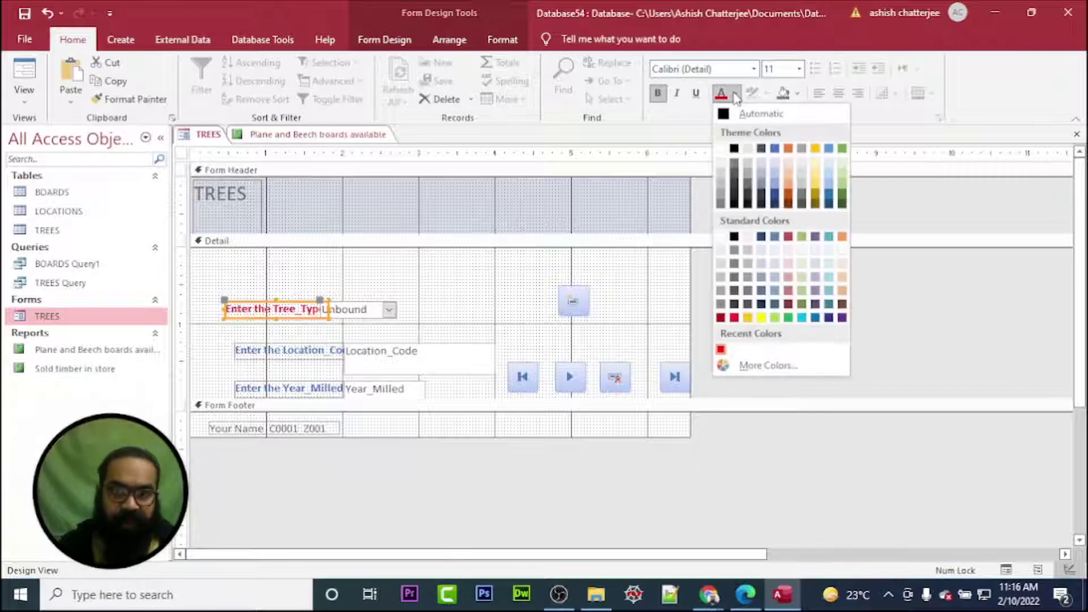
left_click(774, 149)
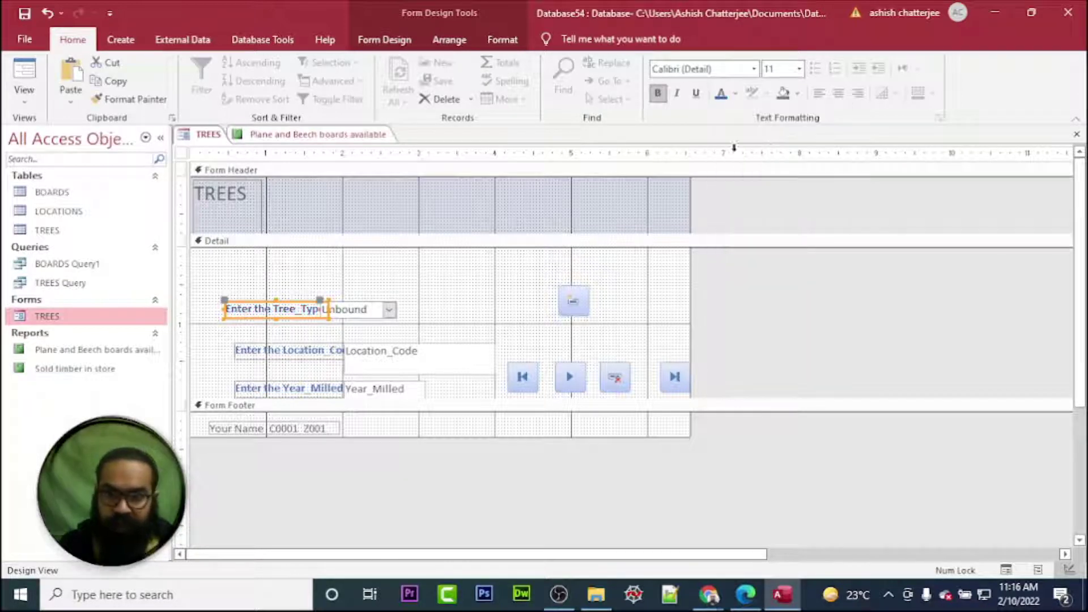
- Show the TREES form in Form View and check the tree types offered by its Tree_Type drop-down
right_click(208, 134)
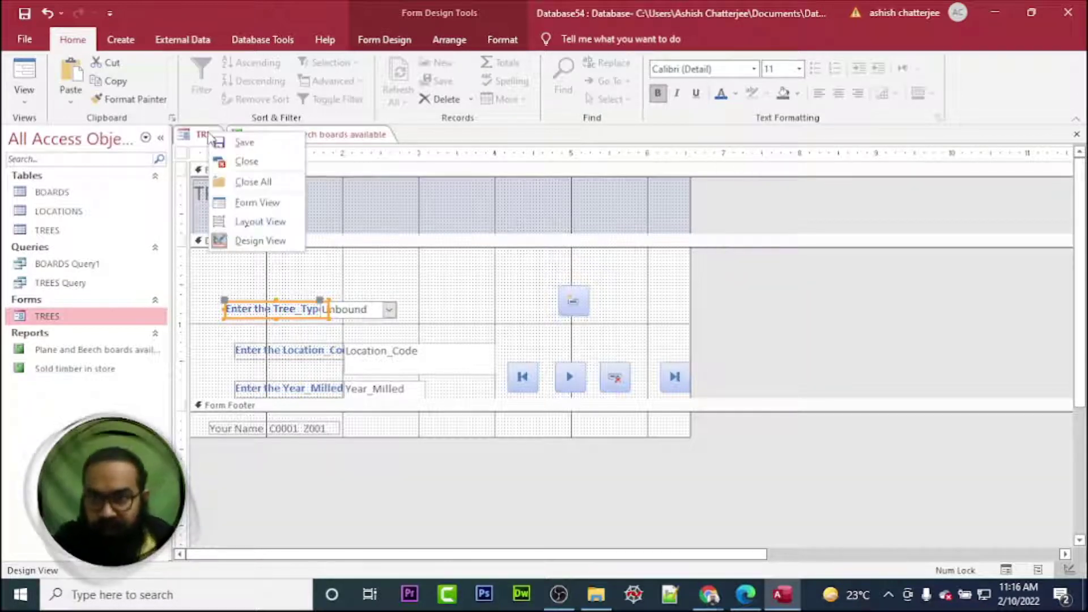
left_click(257, 203)
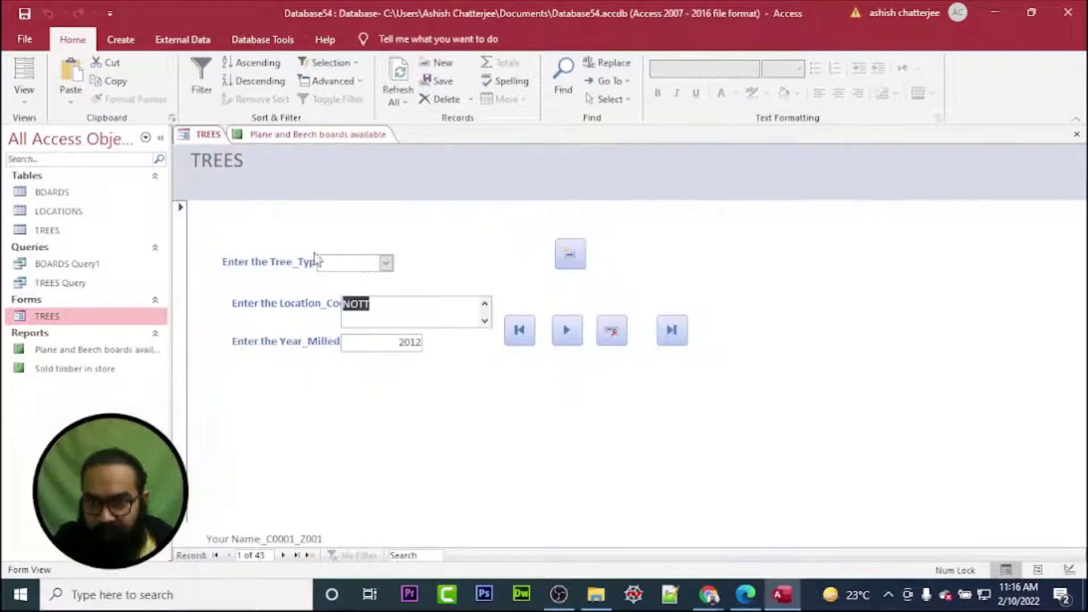
left_click(387, 263)
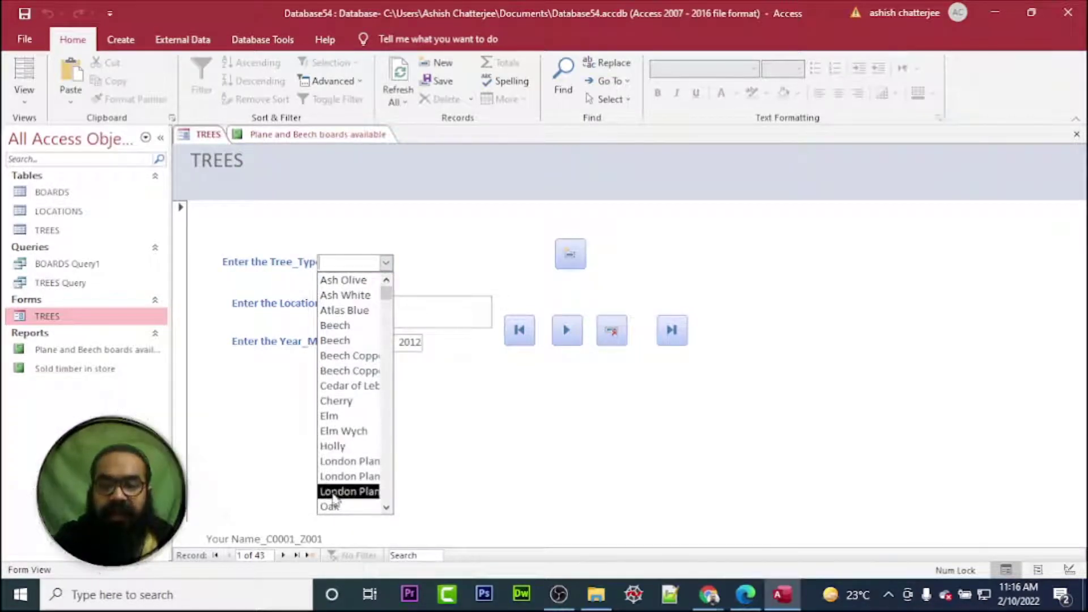
left_click(422, 235)
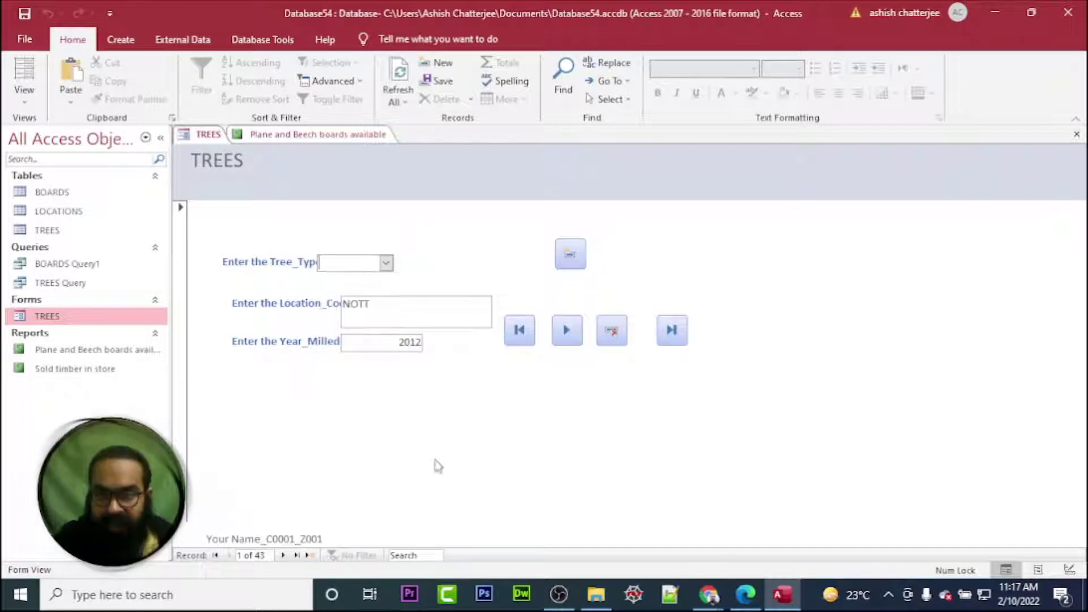
- Switch to the worksheet PDF in Edge, go to task 8 and underline the word "report" in its first line
left_click(757, 589)
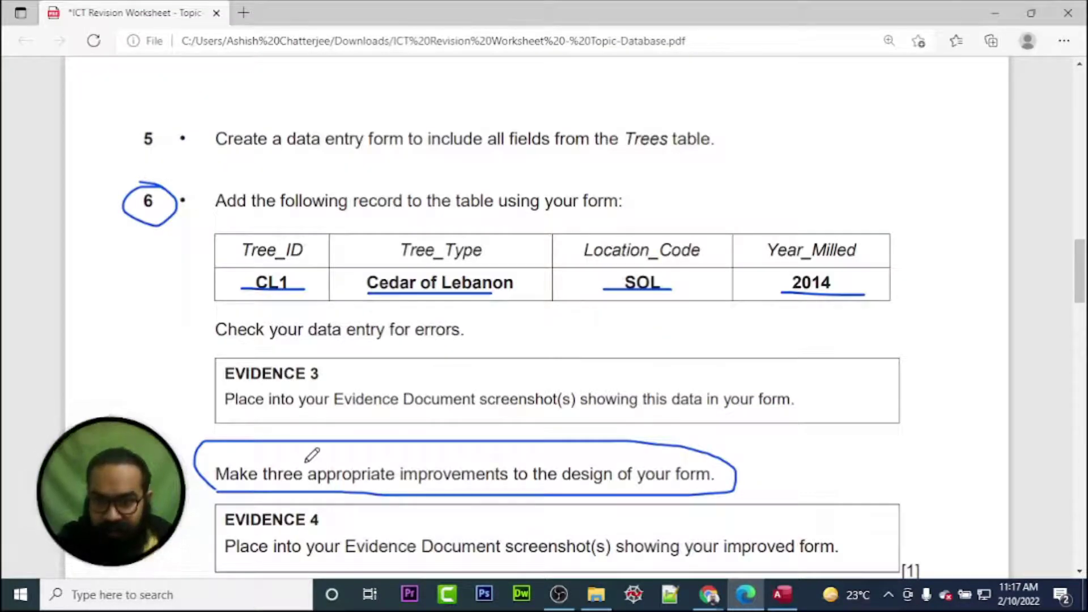
scroll(312, 454, "down", 3)
scroll(312, 455, "down", 6)
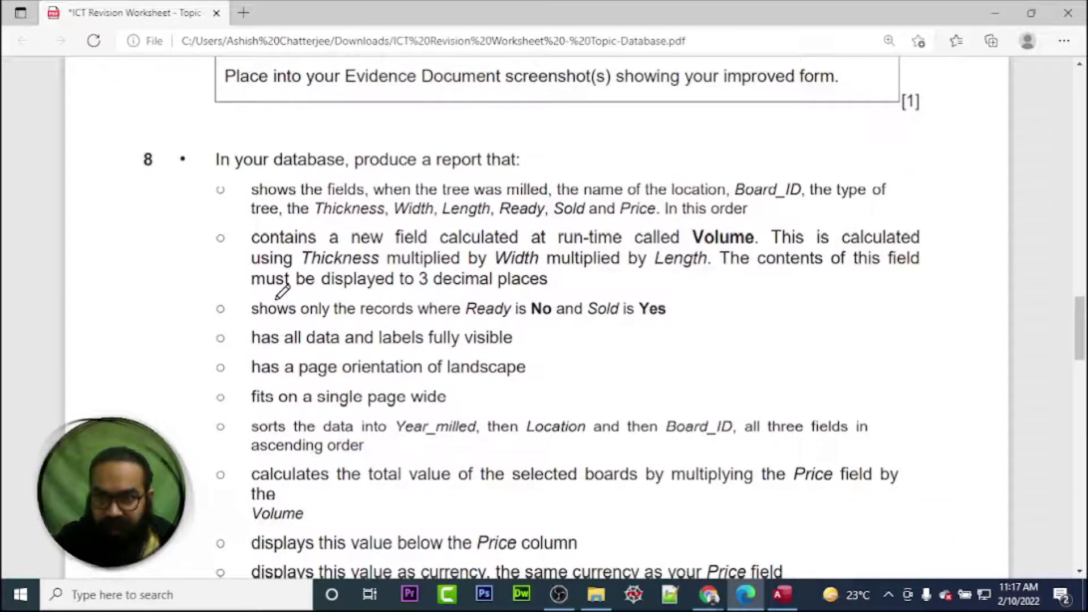
scroll(281, 292, "down", 1)
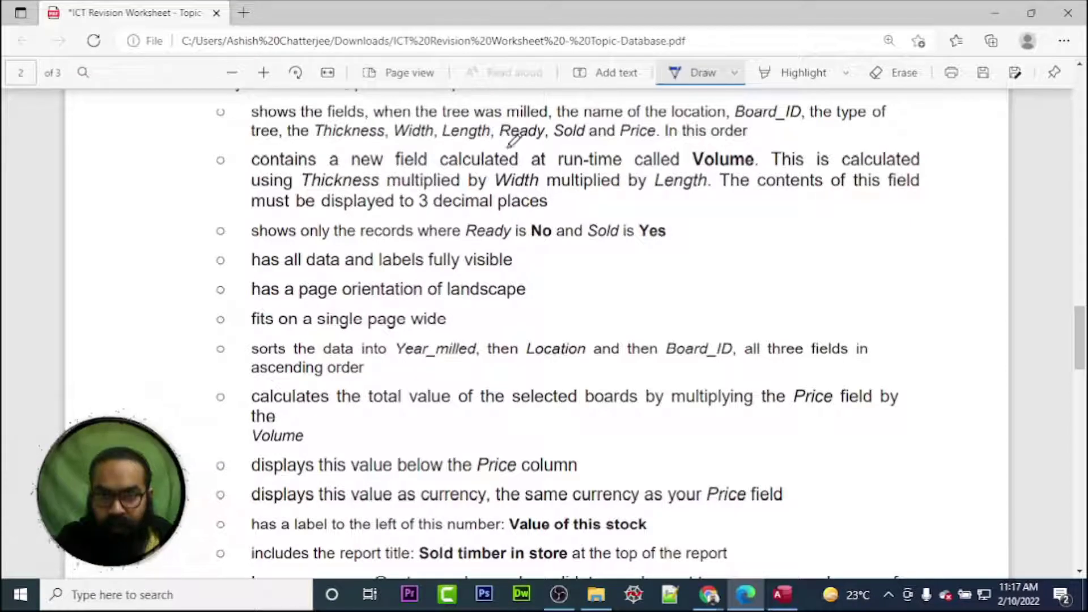
scroll(507, 146, "up", 1)
left_click_drag(433, 170, 488, 169)
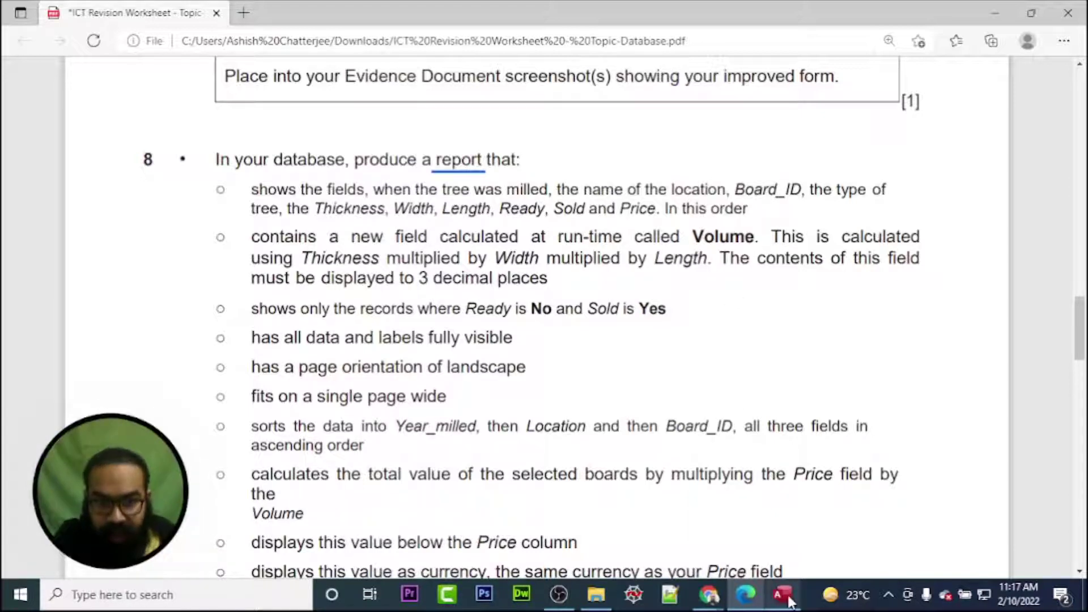
- Return to Access and open the Plane and Beech boards available report, followed by the Sold timber in store report
mouse_move(790, 599)
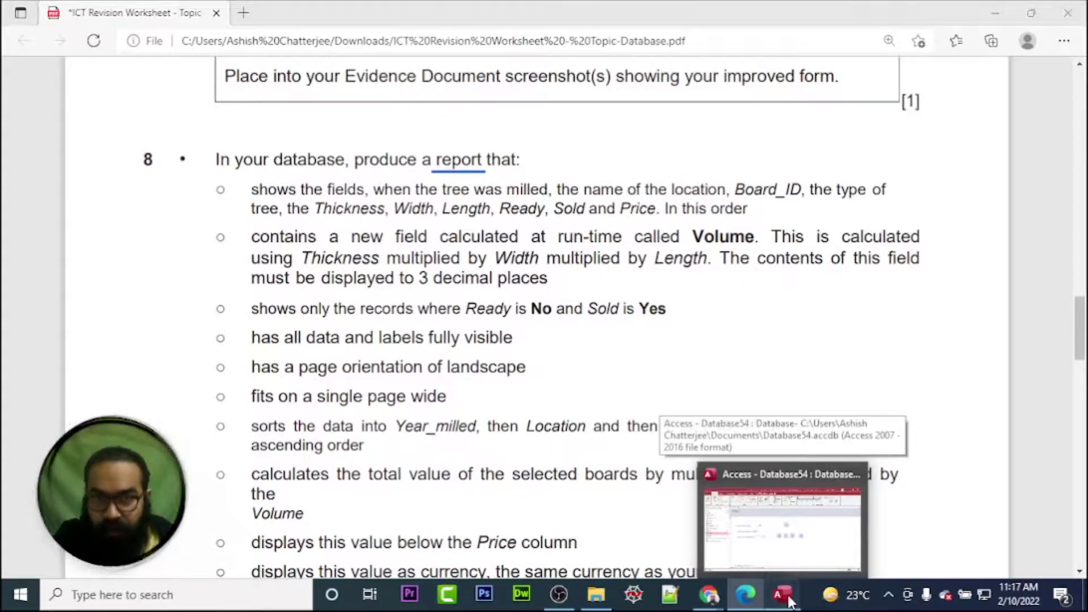
left_click(789, 600)
left_click(68, 351)
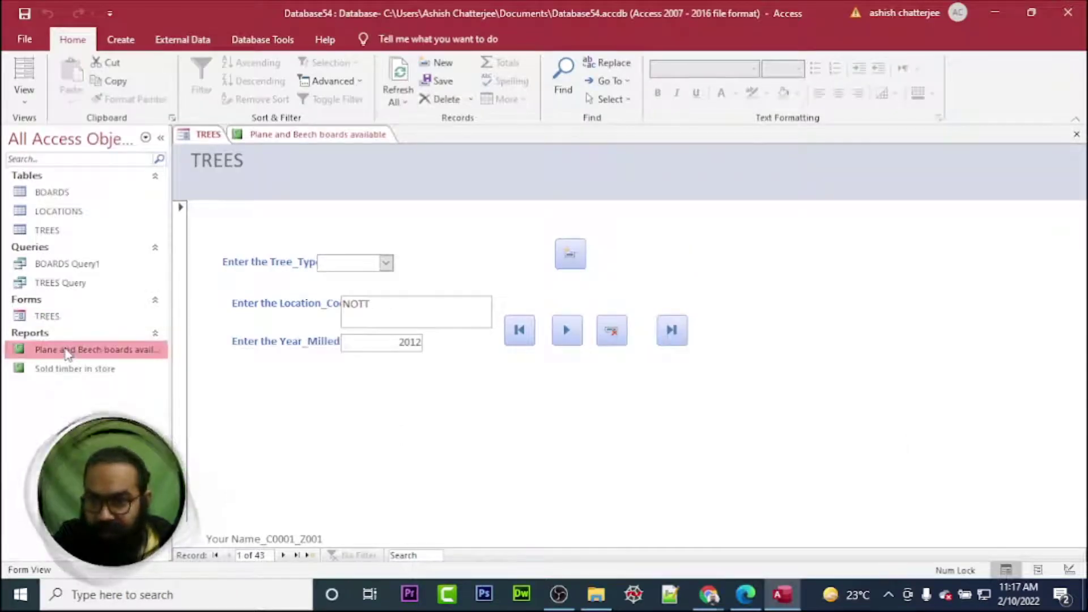
double_click(68, 351)
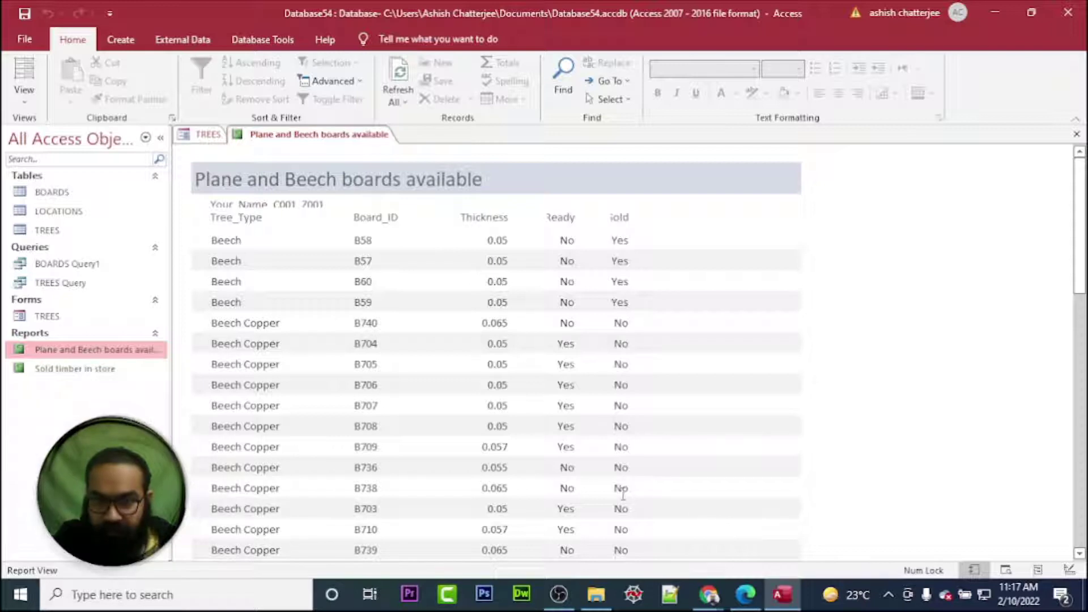
double_click(66, 370)
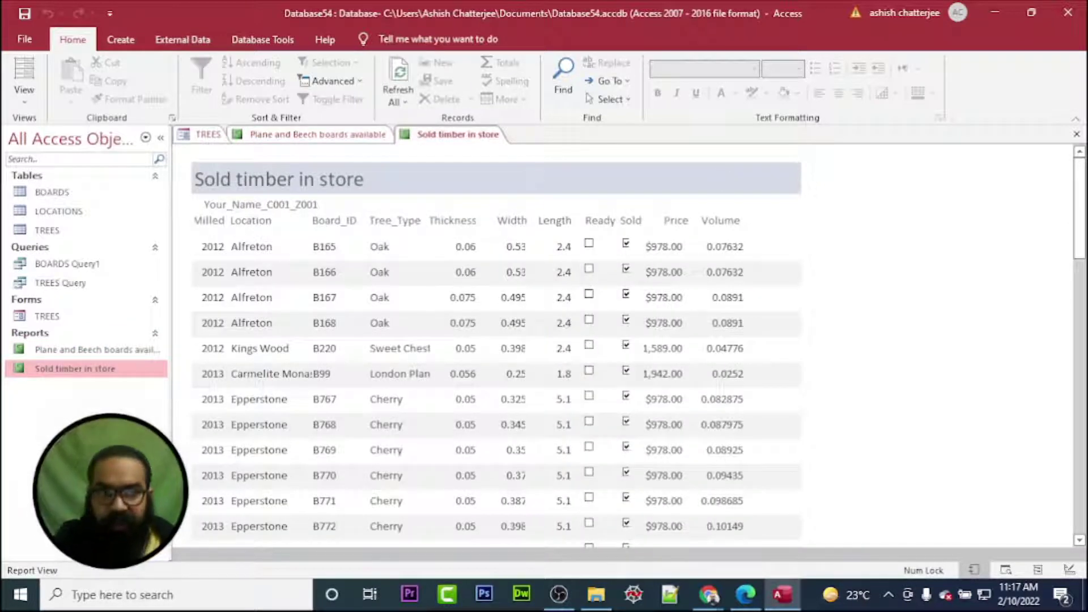
- Close both open reports and the TREES form, saving the form's design changes
left_click(1076, 134)
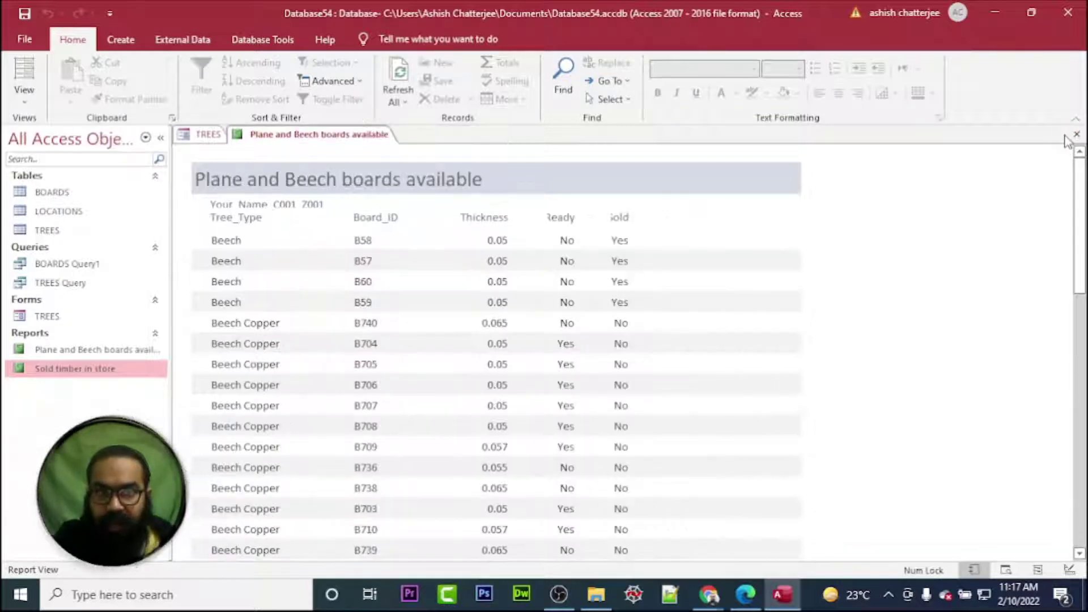
left_click(1077, 135)
left_click(1076, 135)
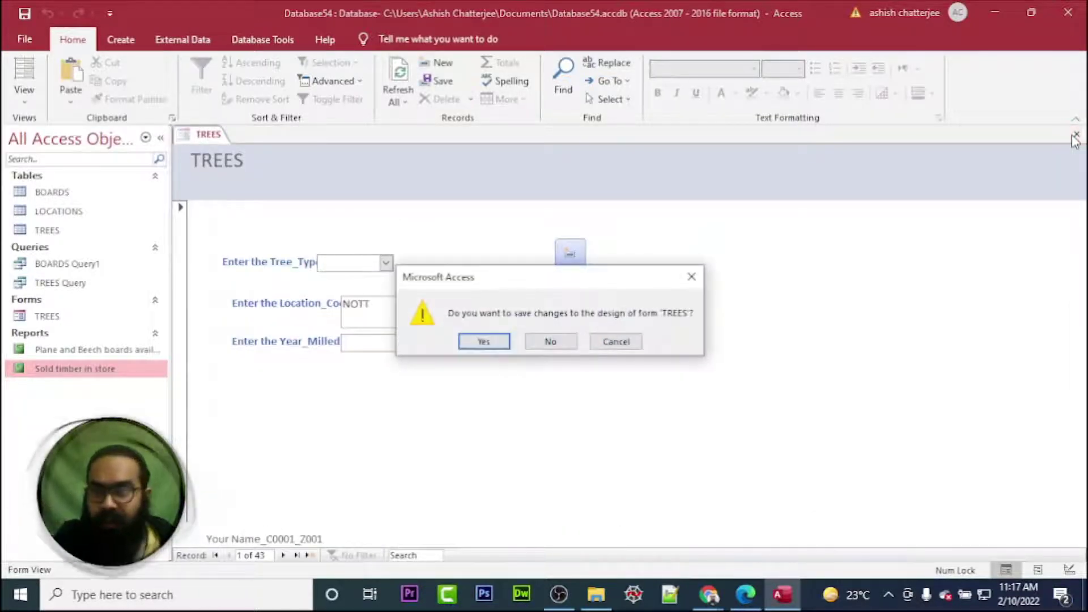
left_click(479, 342)
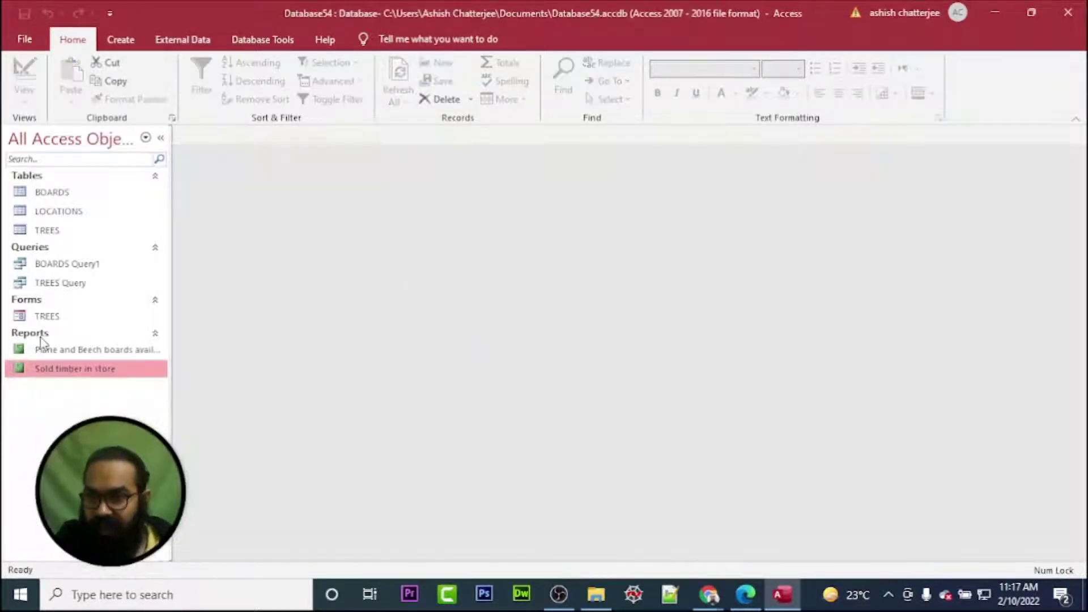
- Open BOARDS Query1 in Design View
left_click(57, 265)
right_click(65, 264)
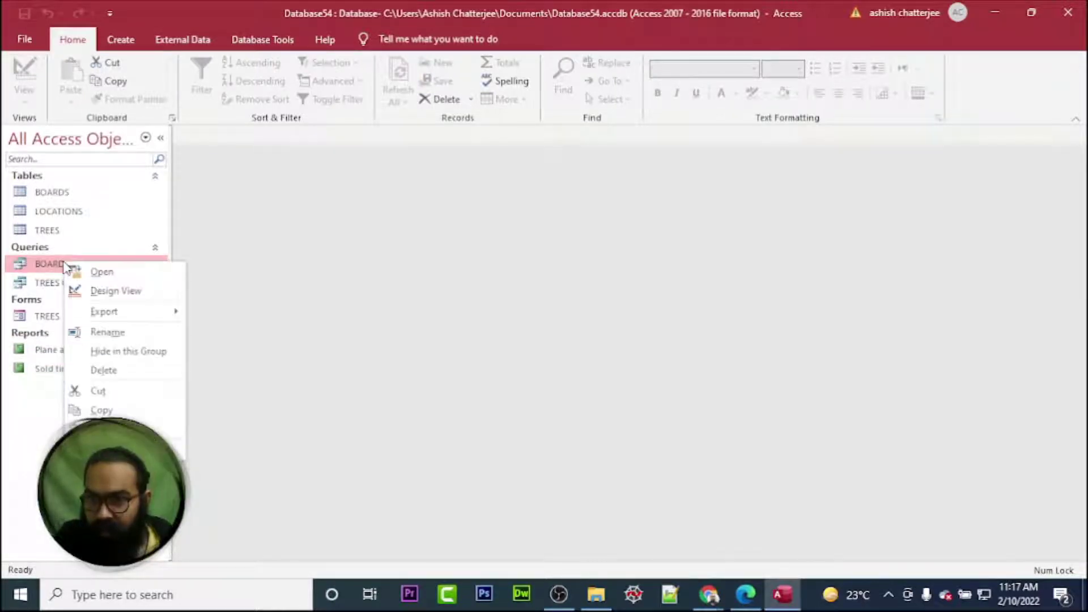
left_click(112, 292)
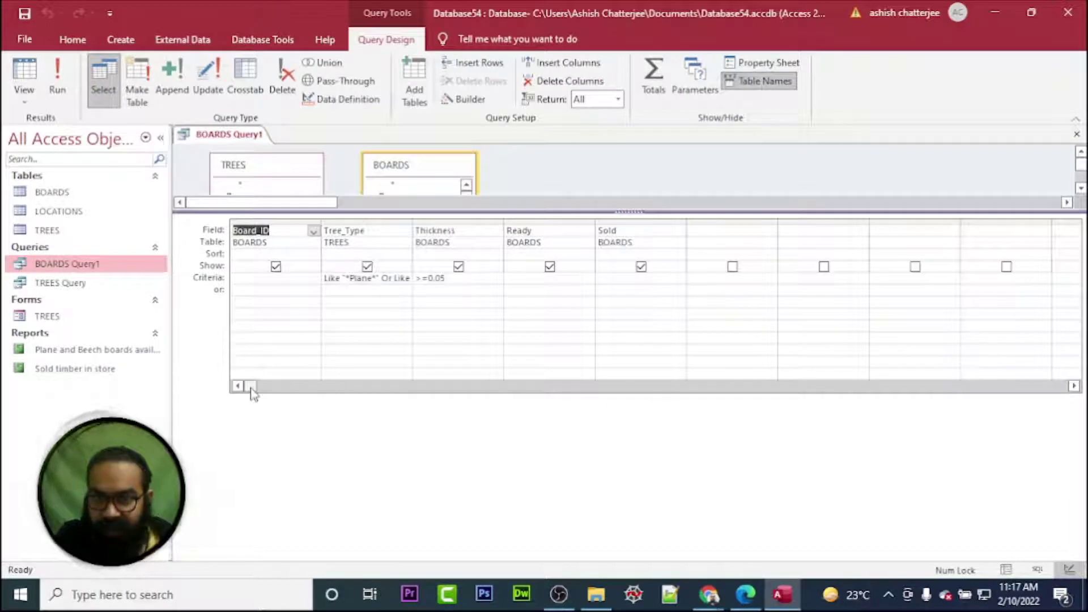
- Open TREES Query in Design View and examine its fields and criteria across to the calculated Volume column
right_click(58, 284)
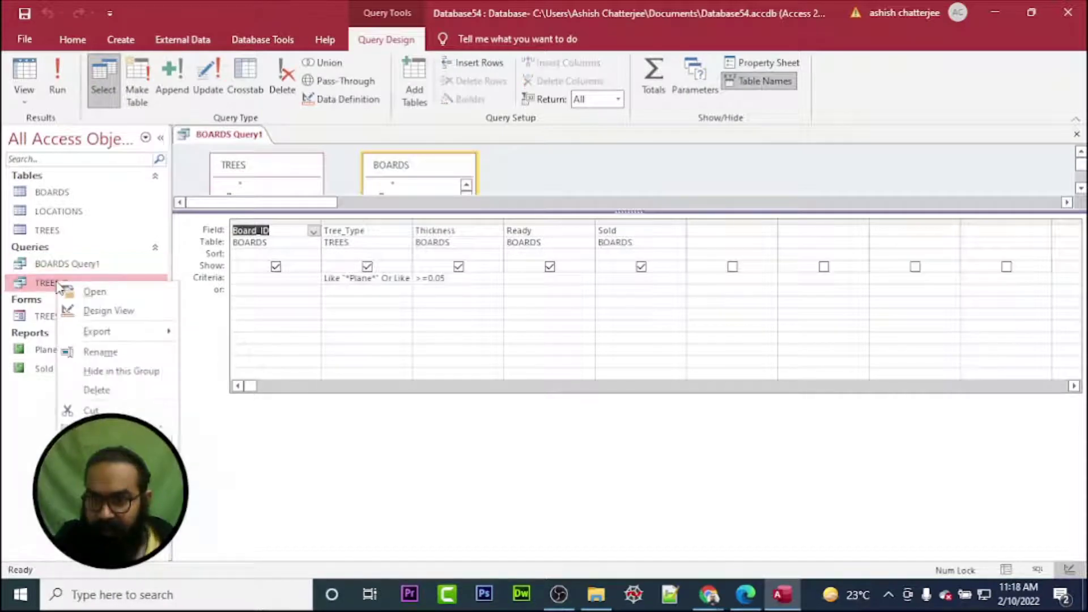
left_click(108, 312)
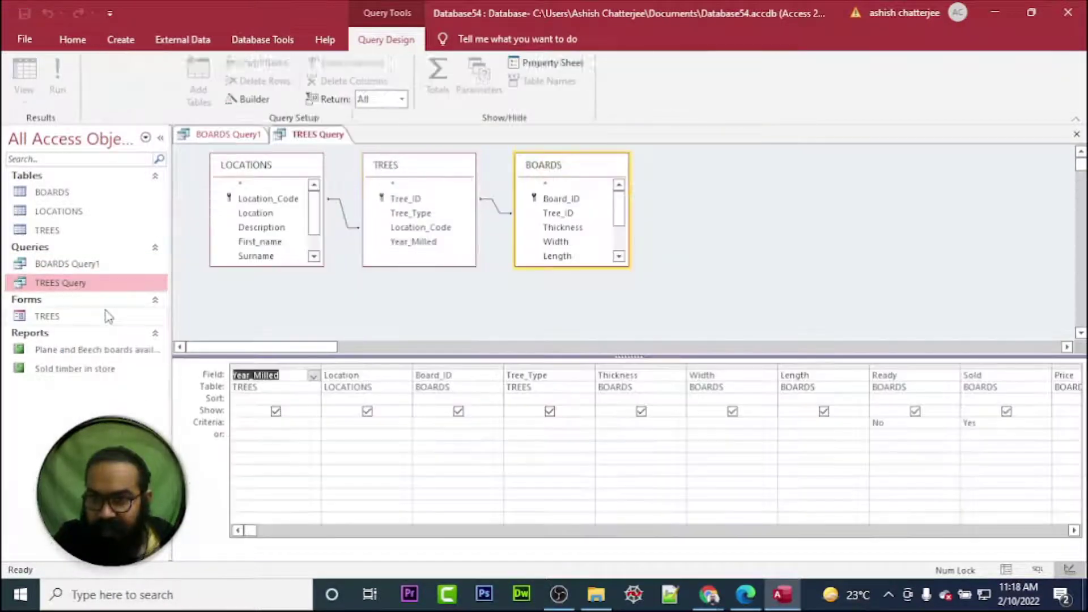
left_click(305, 424)
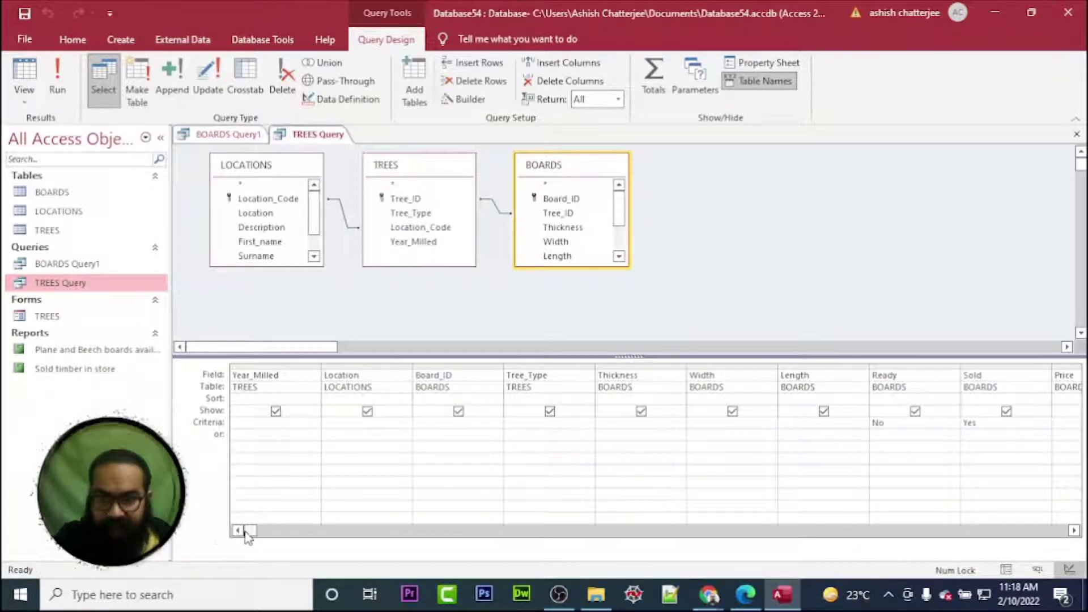
left_click_drag(252, 538, 334, 536)
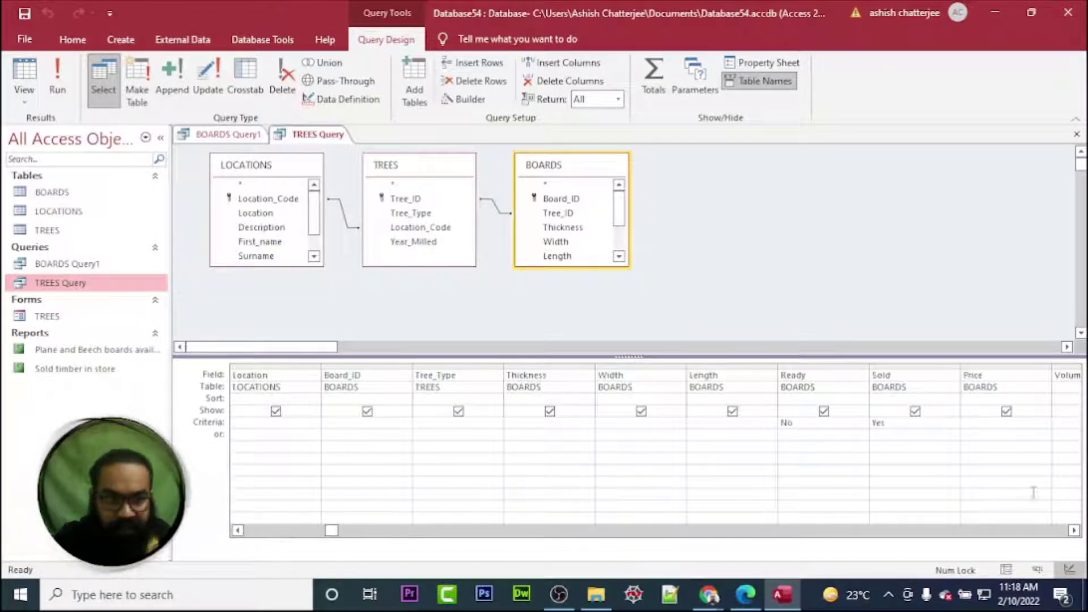
left_click(1073, 531)
left_click(1073, 531)
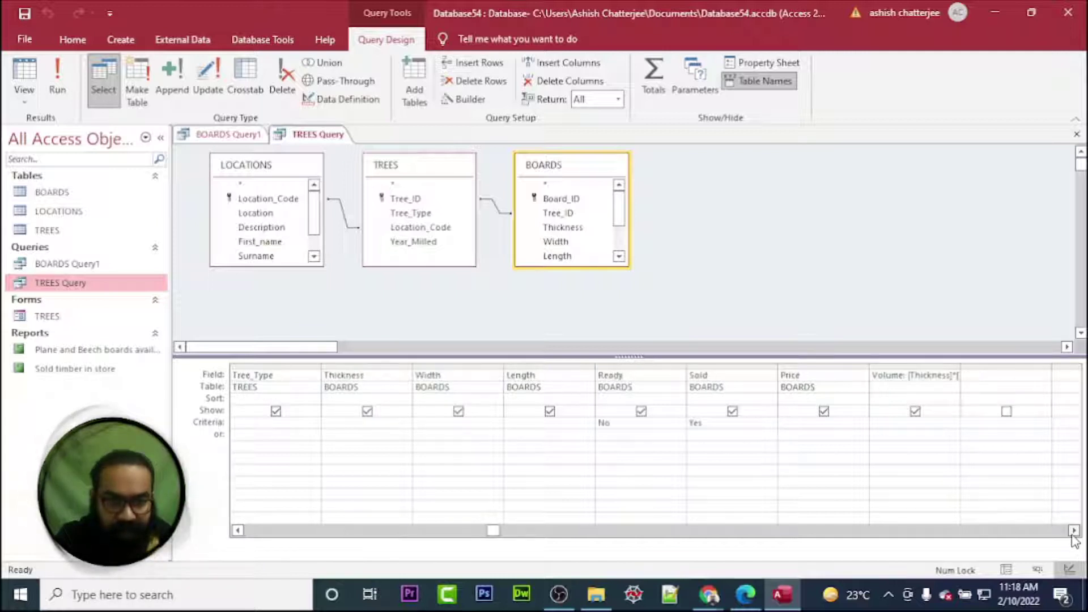
- Switch to the worksheet PDF in Edge and underline No, Yes, Board_ID, tree, Thickness, Width, Length, Ready, Sold and Price in task 8
left_click(754, 600)
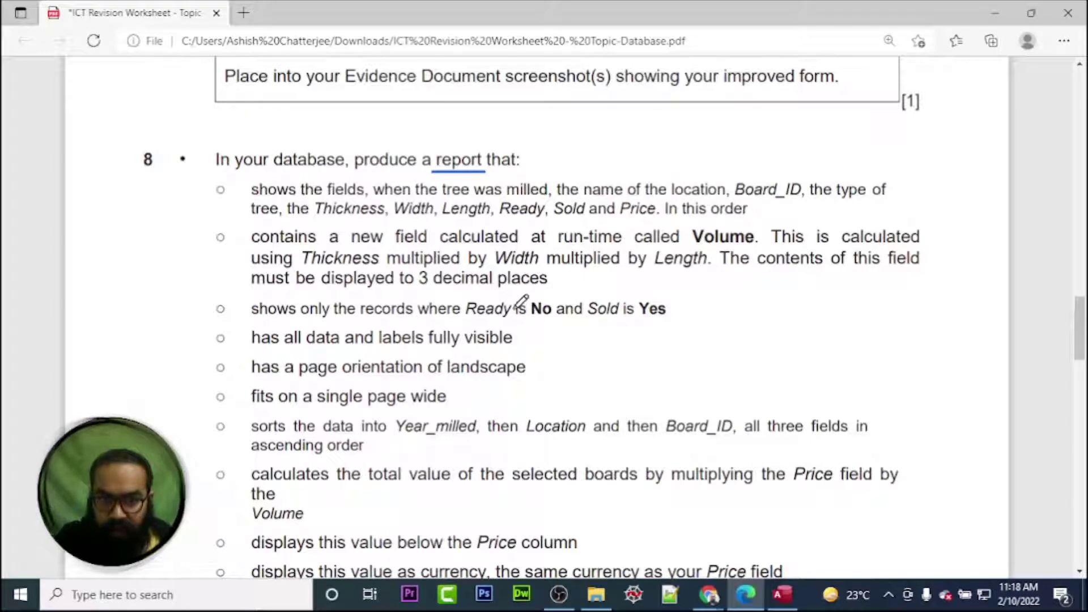
left_click_drag(532, 322, 554, 321)
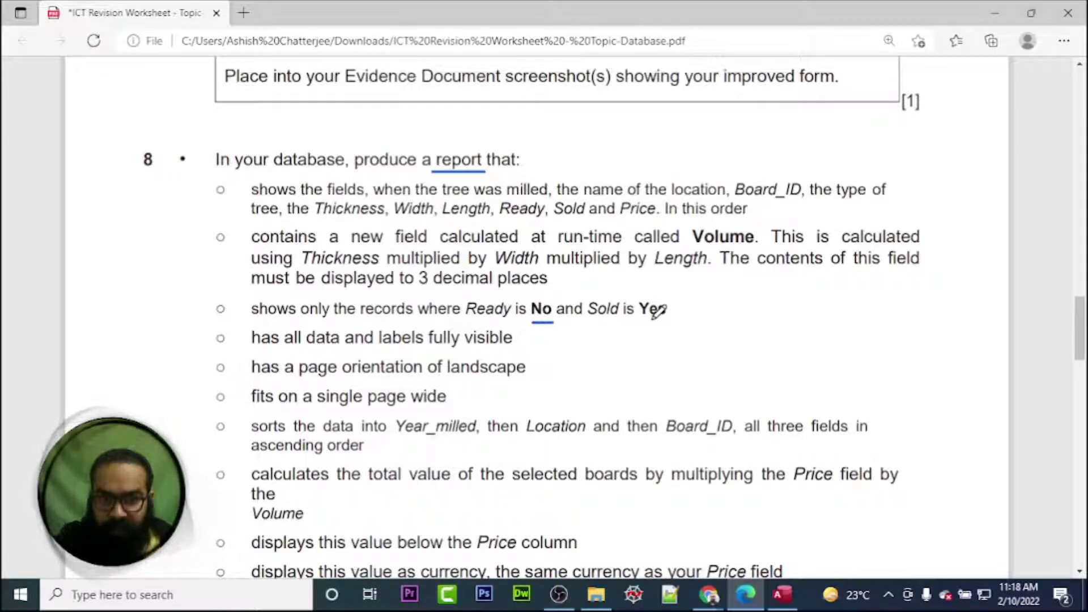
left_click_drag(644, 319, 661, 320)
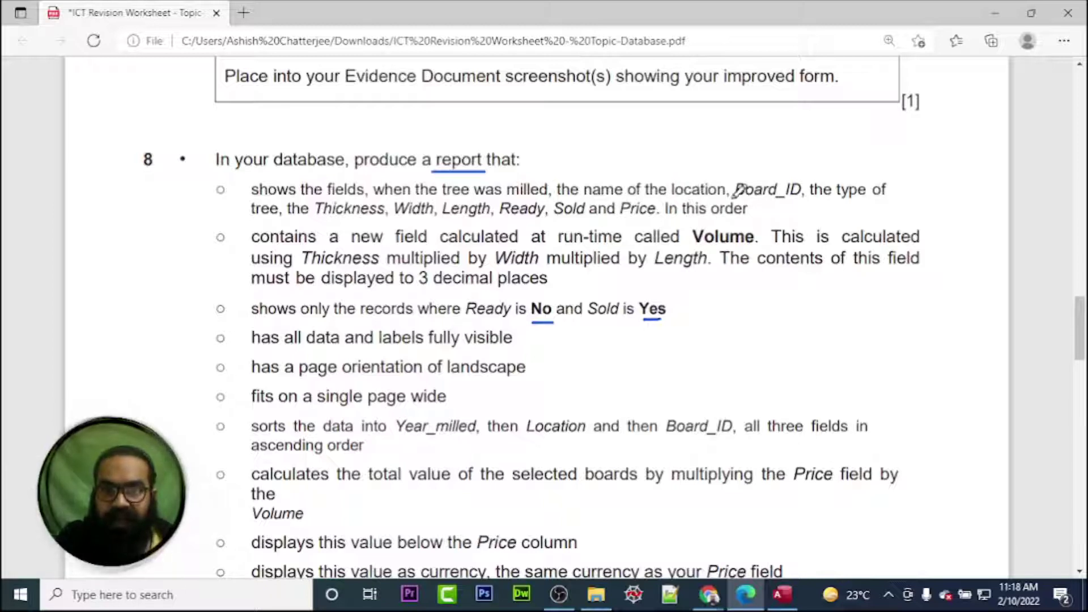
left_click_drag(735, 197, 801, 197)
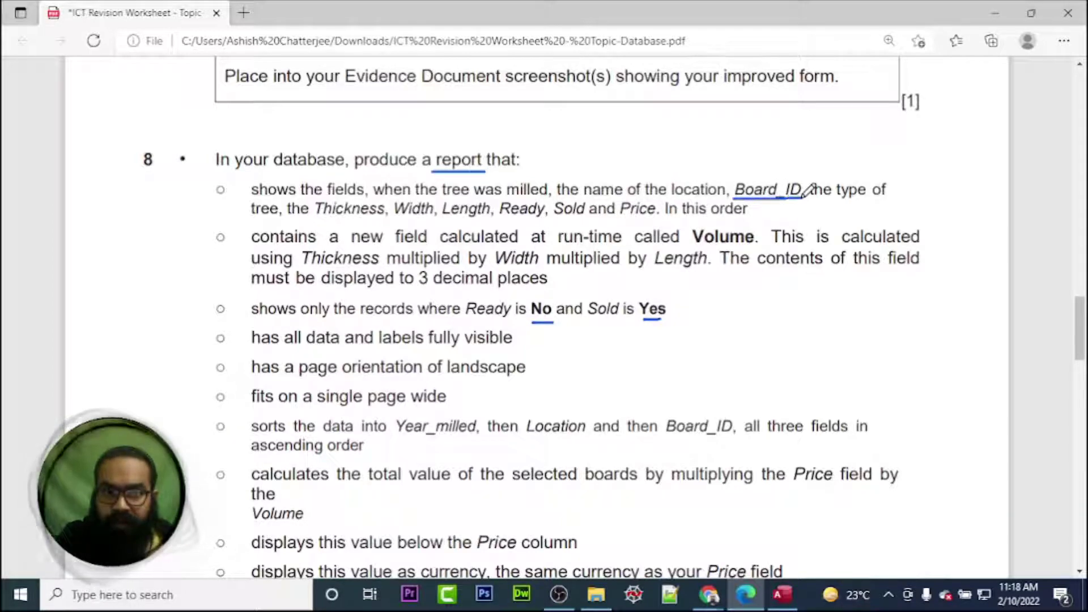
left_click_drag(251, 221, 579, 223)
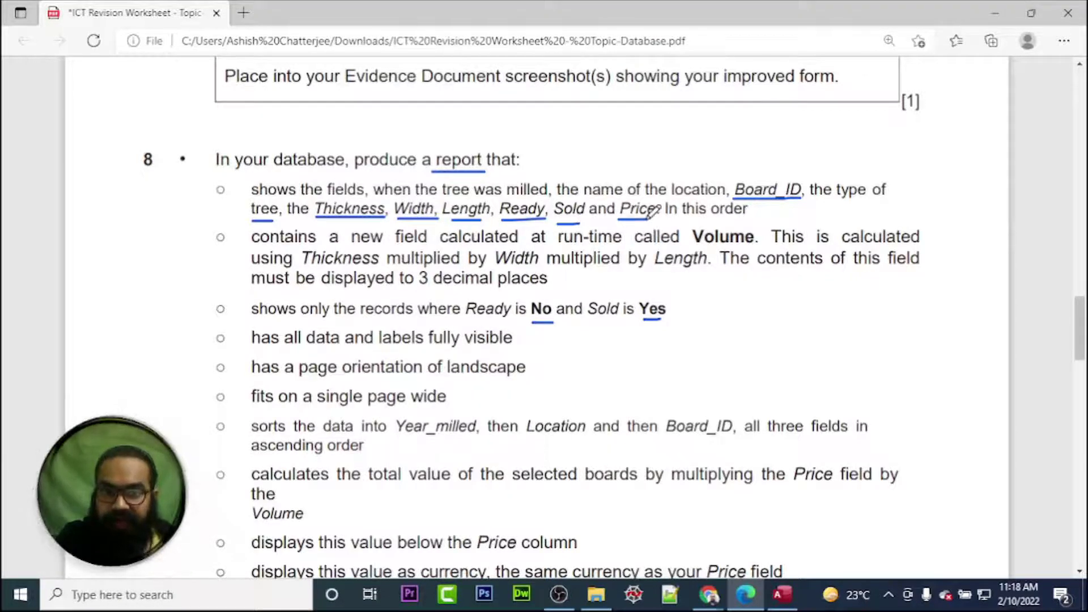
- Check the Volume field of TREES Query in Access, and underline the word "Volume" in task 8 of the worksheet in Edge
left_click(782, 595)
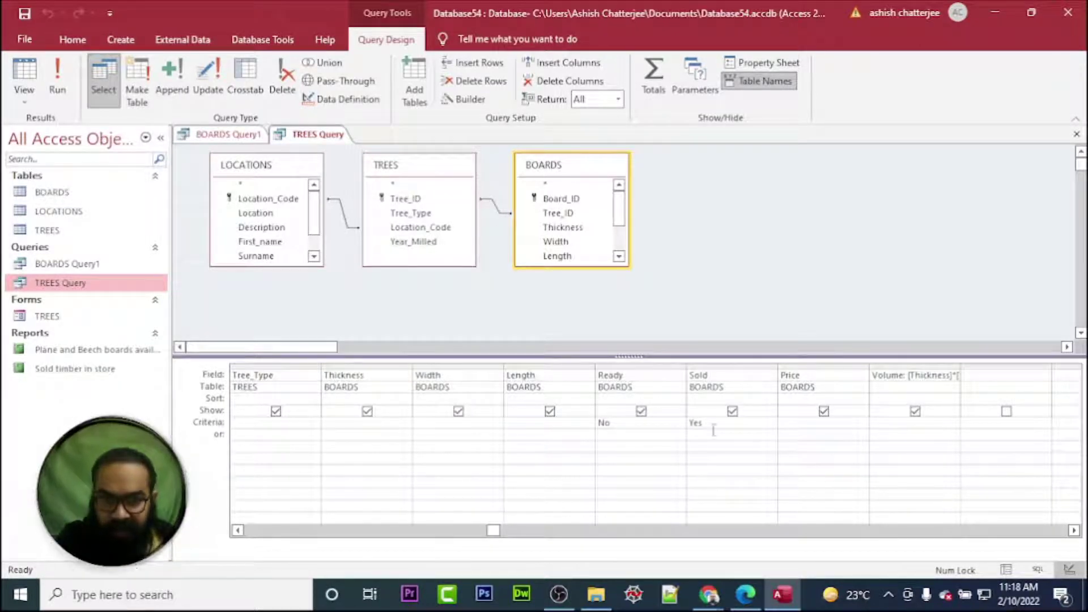
left_click(1074, 531)
left_click(1074, 531)
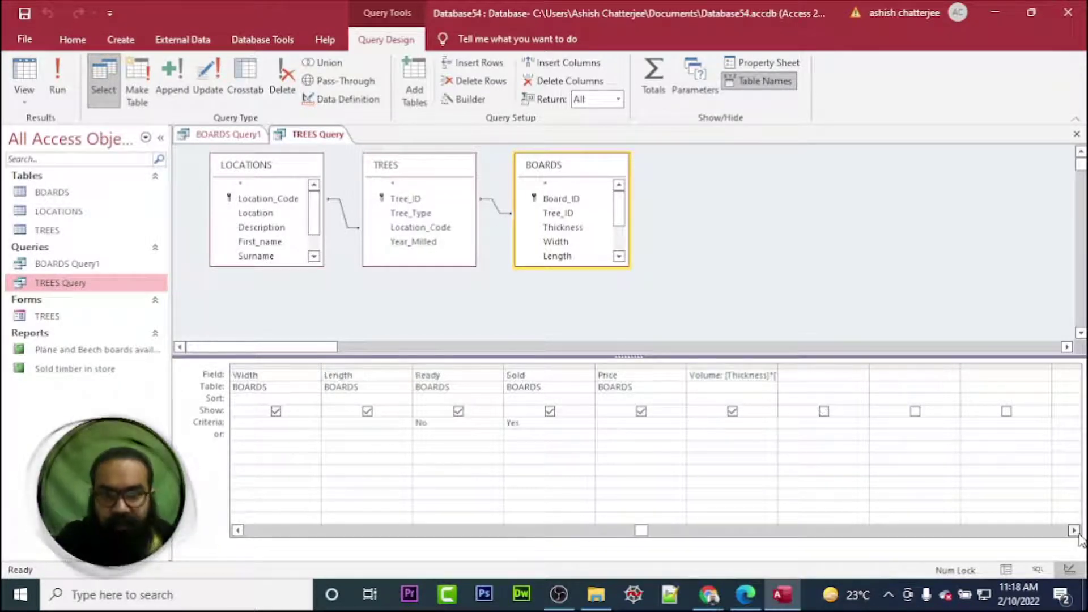
left_click(713, 370)
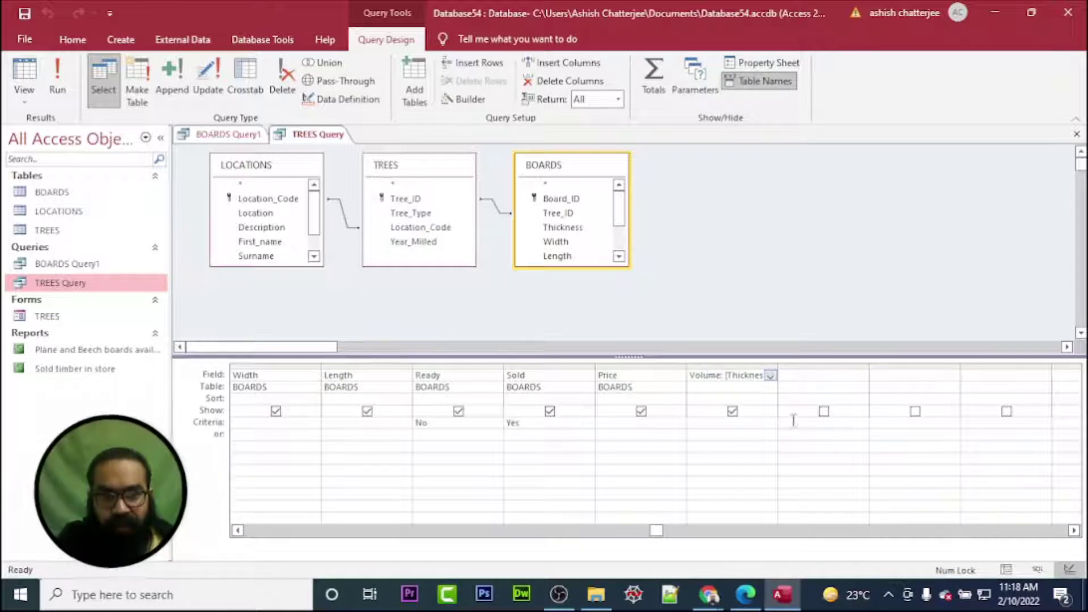
left_click(754, 598)
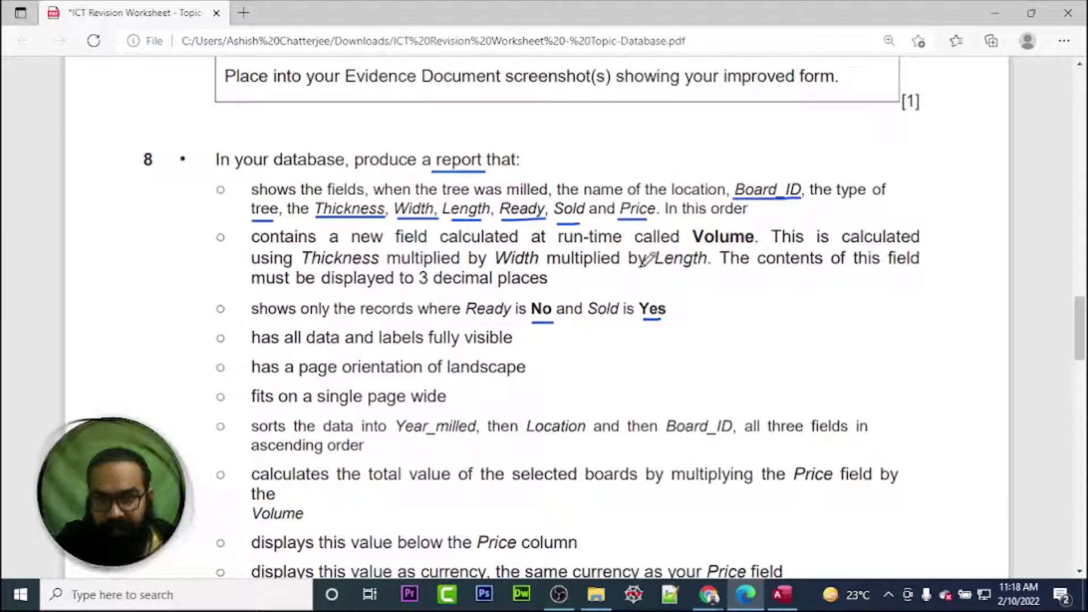
left_click_drag(686, 245, 760, 244)
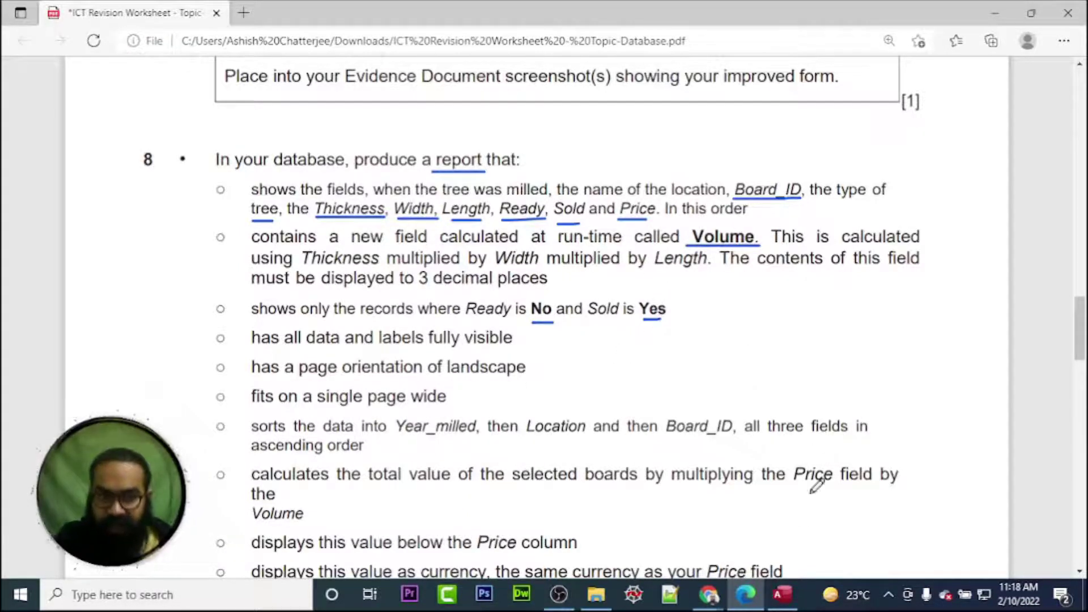
- Show the Volume expression in Access's Expression Builder, and circle the "multiplied" before "by Length" in the worksheet in Edge
left_click(785, 605)
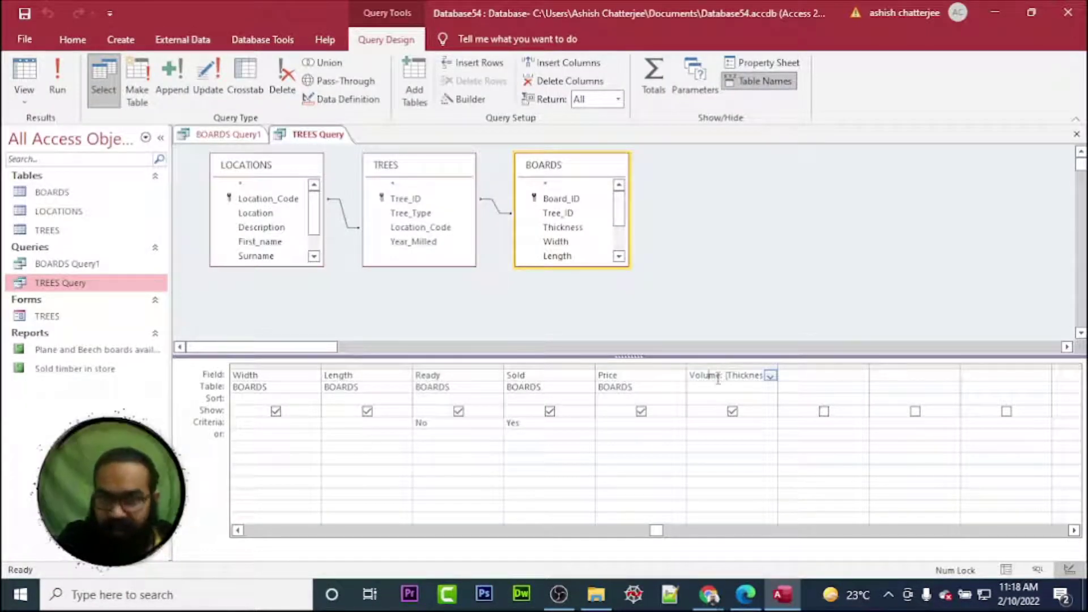
left_click(464, 99)
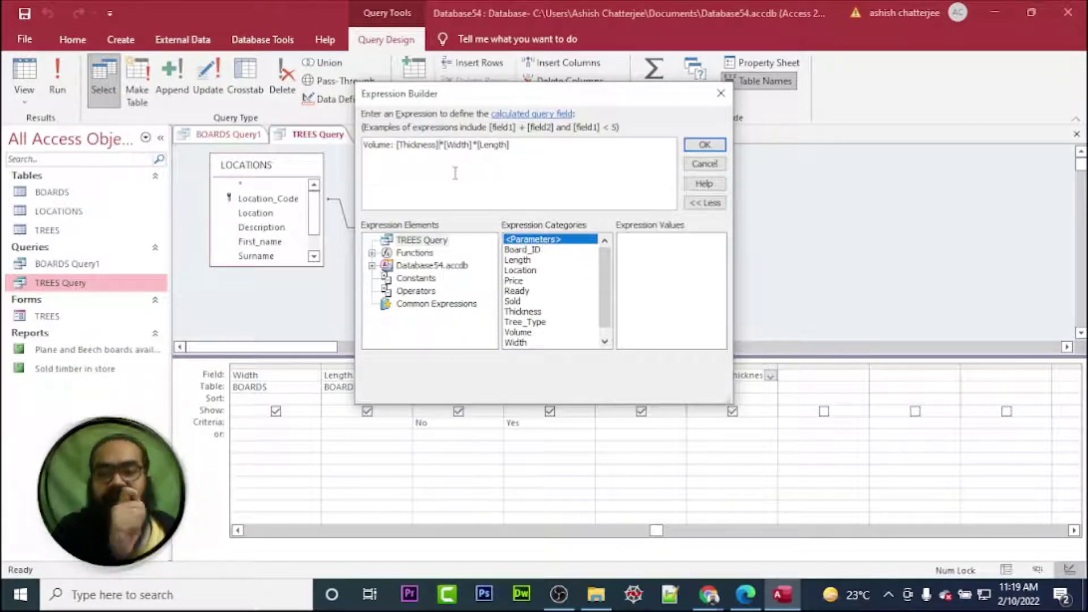
left_click(746, 594)
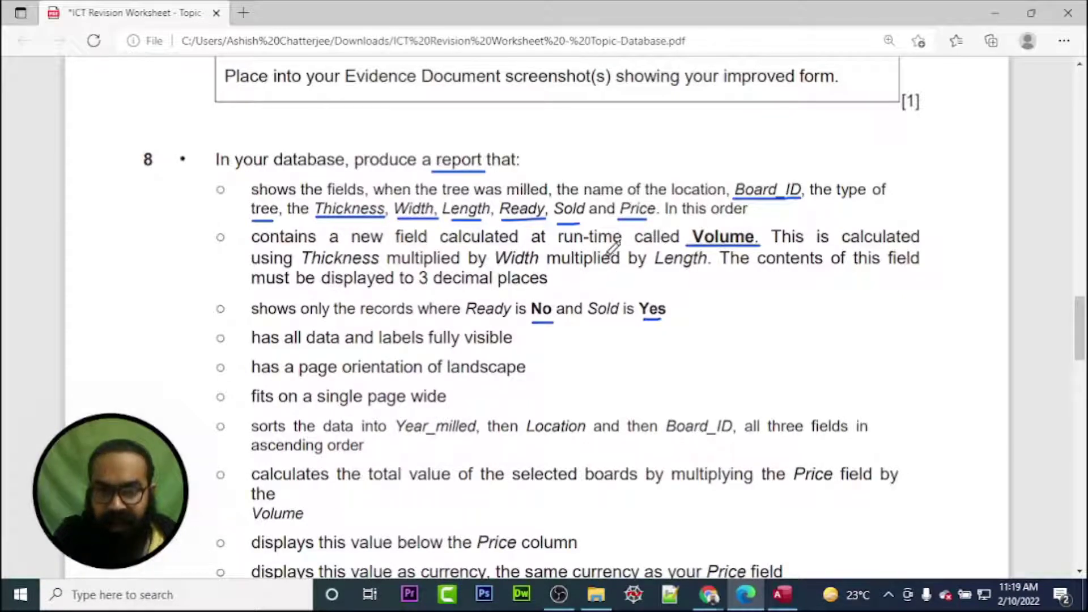
mouse_move(625, 250)
left_mouse_down()
mouse_move(564, 241)
mouse_move(541, 270)
mouse_move(632, 273)
mouse_move(634, 241)
mouse_move(605, 252)
left_mouse_up()
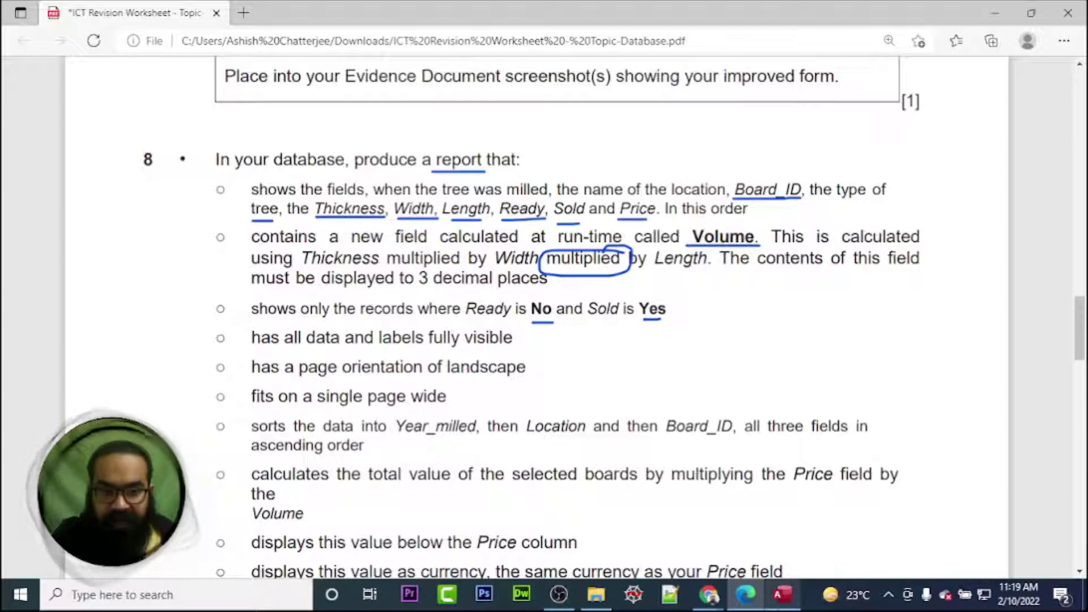
- Return to Access, dismiss the Expression Builder without changes and highlight the name Volume in the calculated field
left_click(784, 595)
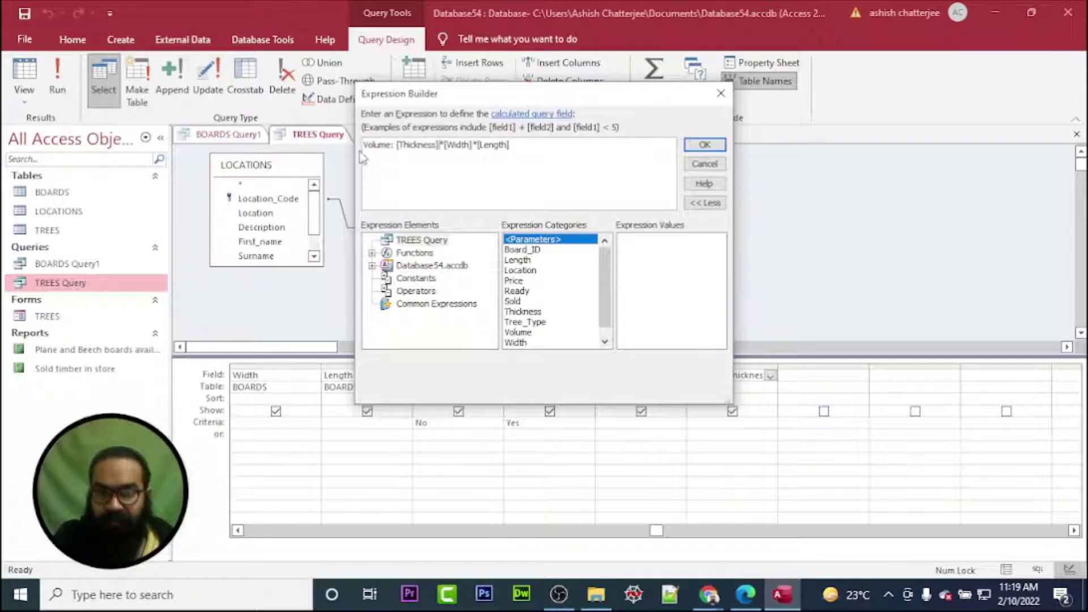
left_click(698, 164)
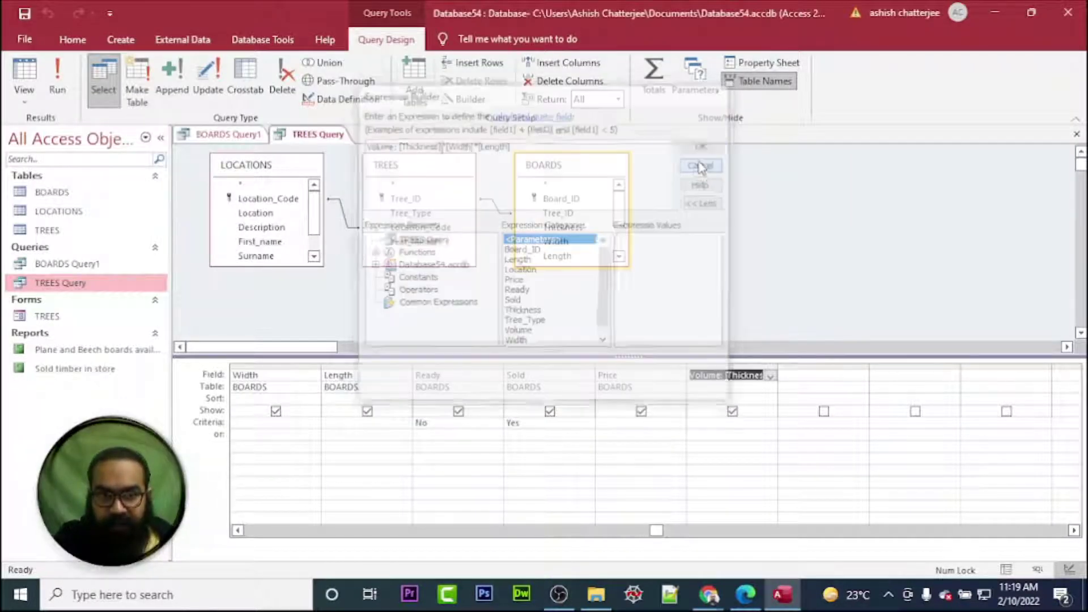
left_click(709, 375)
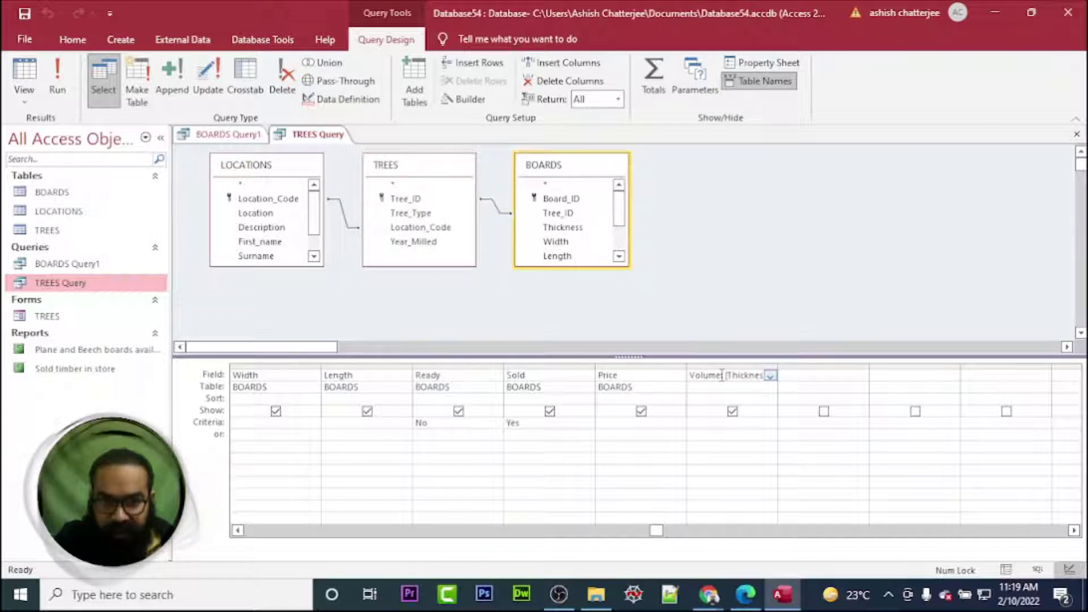
double_click(705, 375)
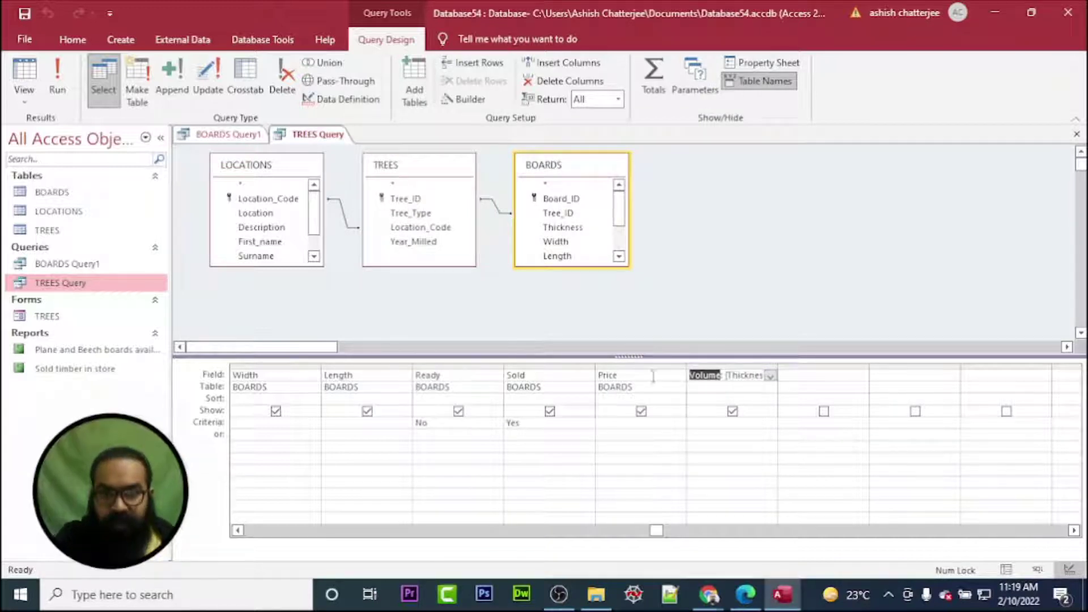
- Run TREES Query to view its records, close it with its design changes saved, and close BOARDS Query1
left_click(57, 73)
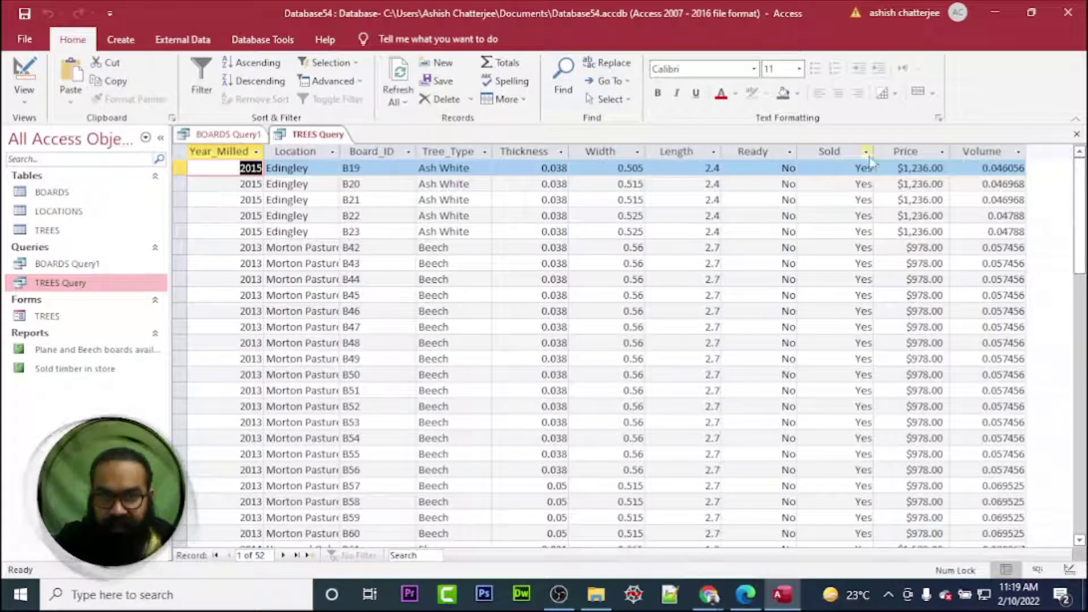
left_click(1077, 134)
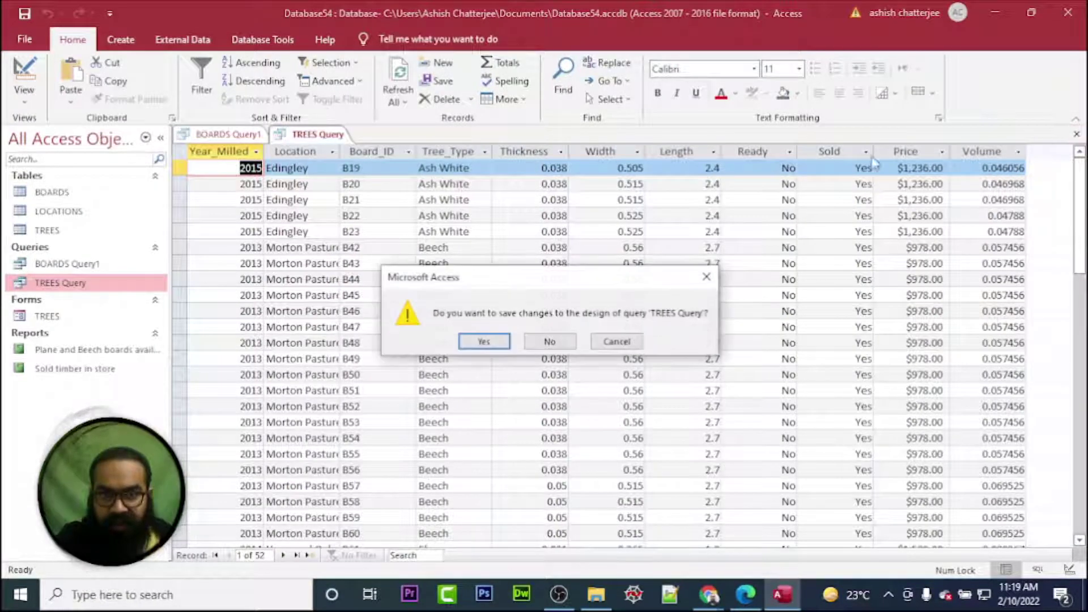
left_click(499, 341)
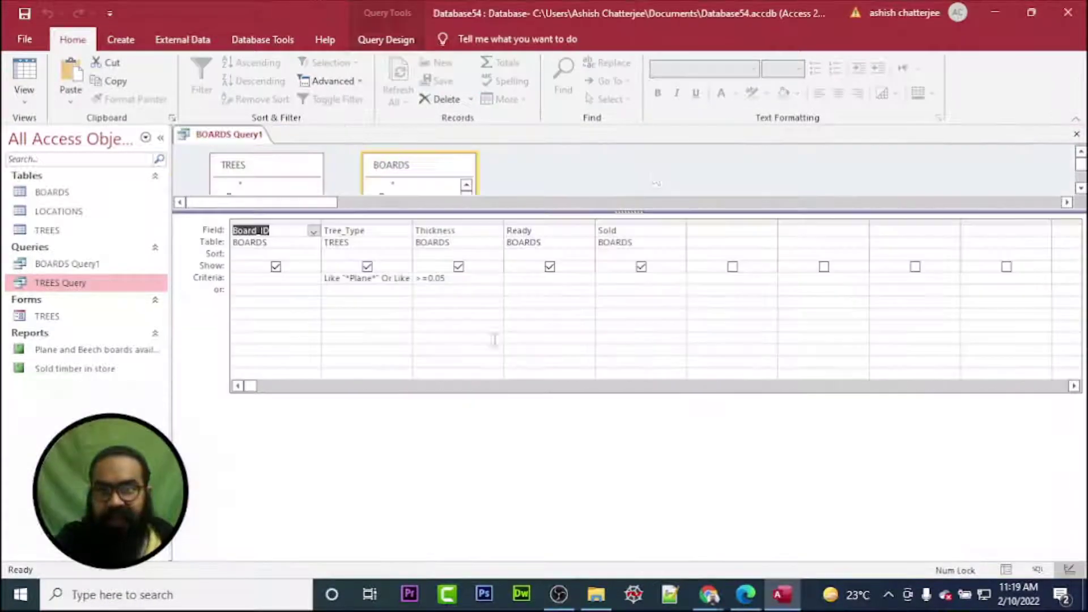
left_click(1077, 135)
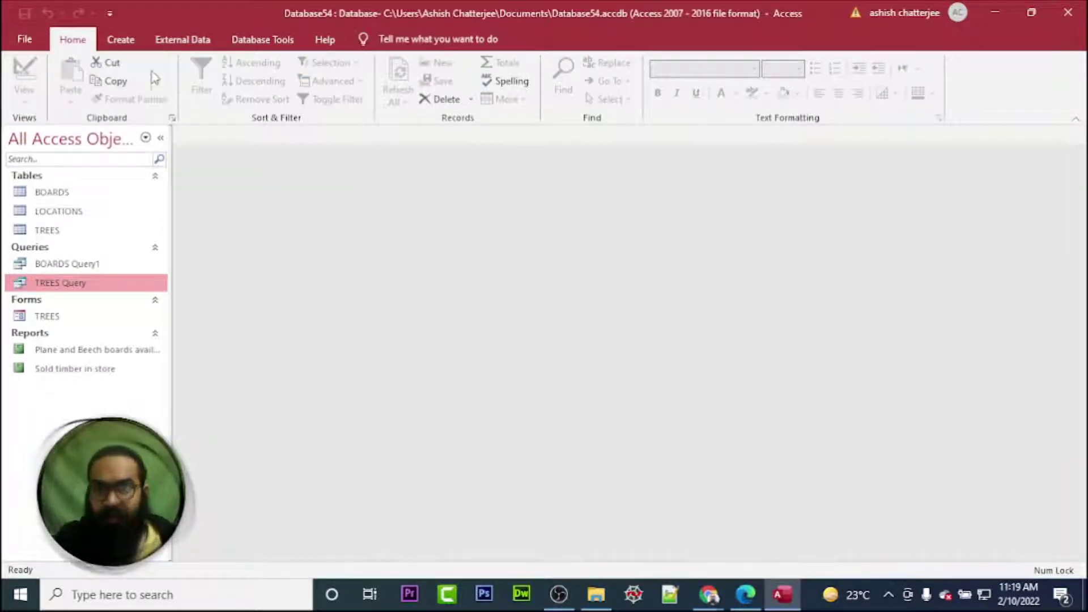
- Start the Report Wizard, check the required fields in the worksheet in Edge, and add all TREES Query fields in Access
left_click(112, 48)
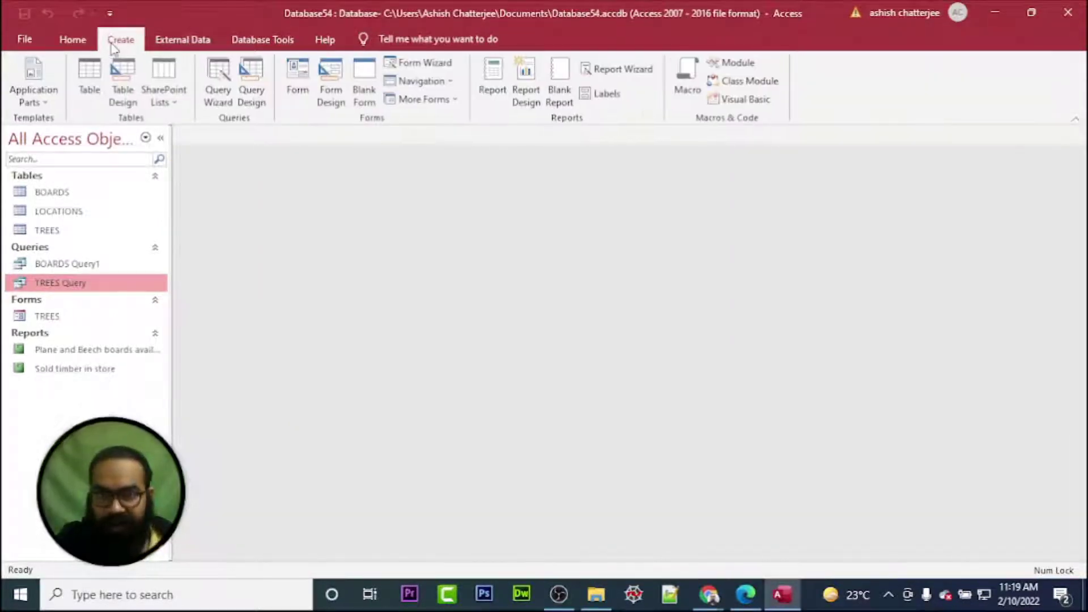
left_click(621, 79)
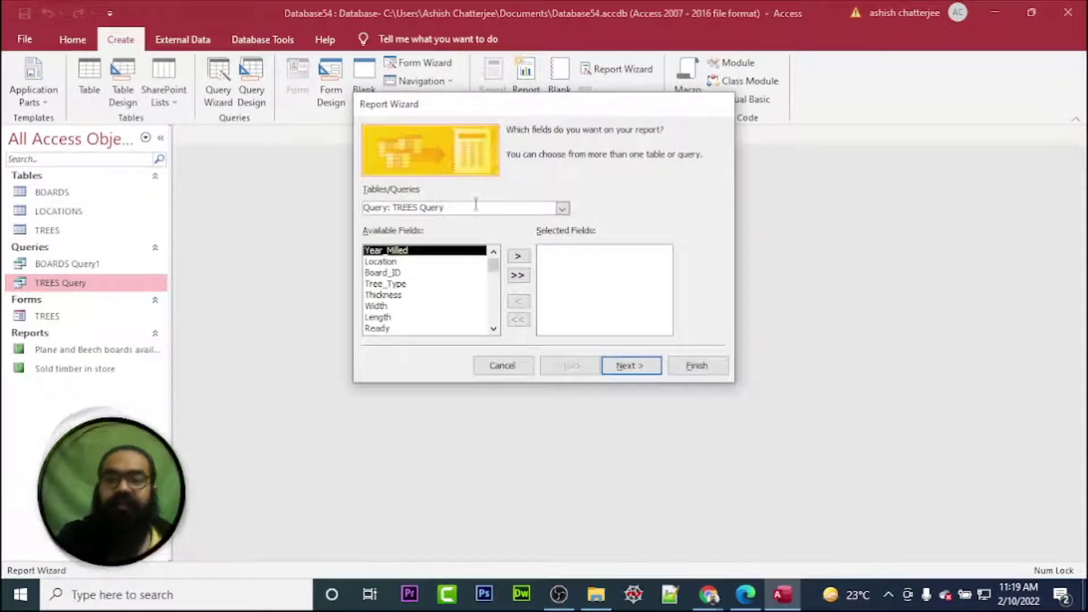
left_click(746, 595)
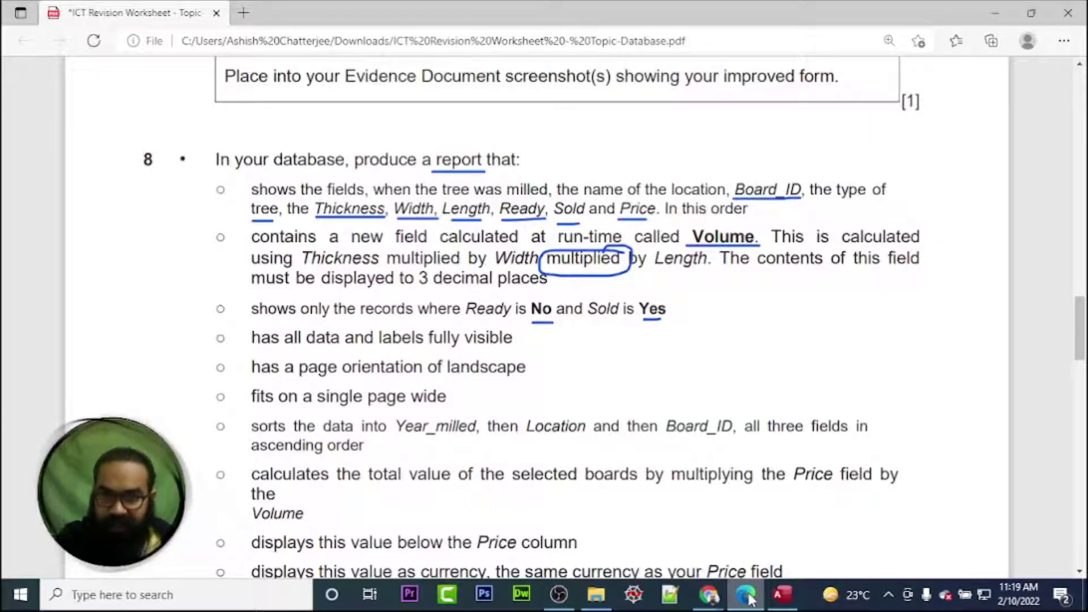
left_click(746, 594)
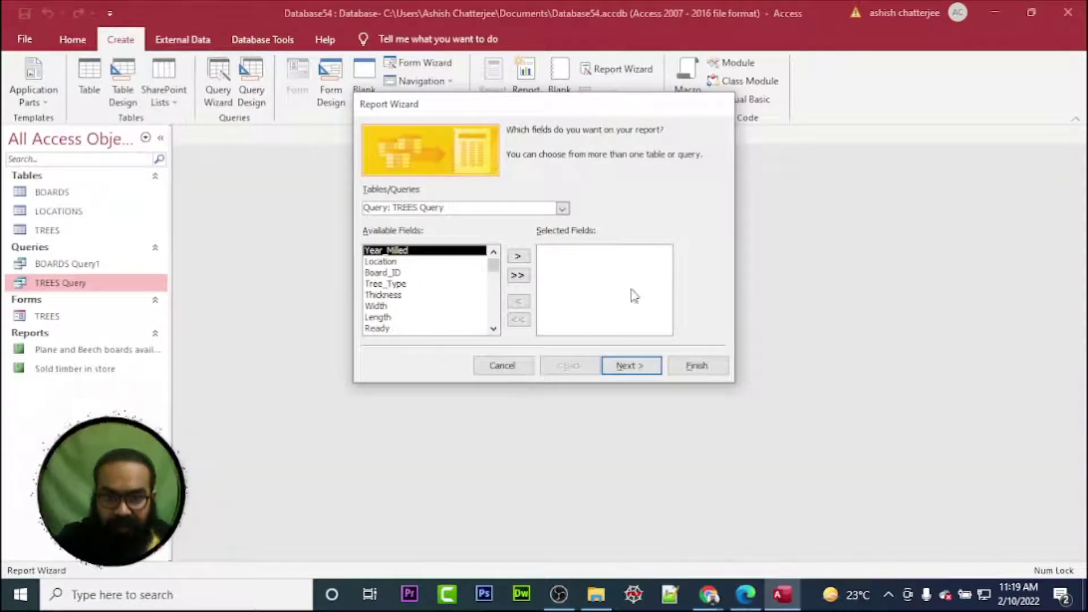
left_click(518, 276)
left_click(637, 366)
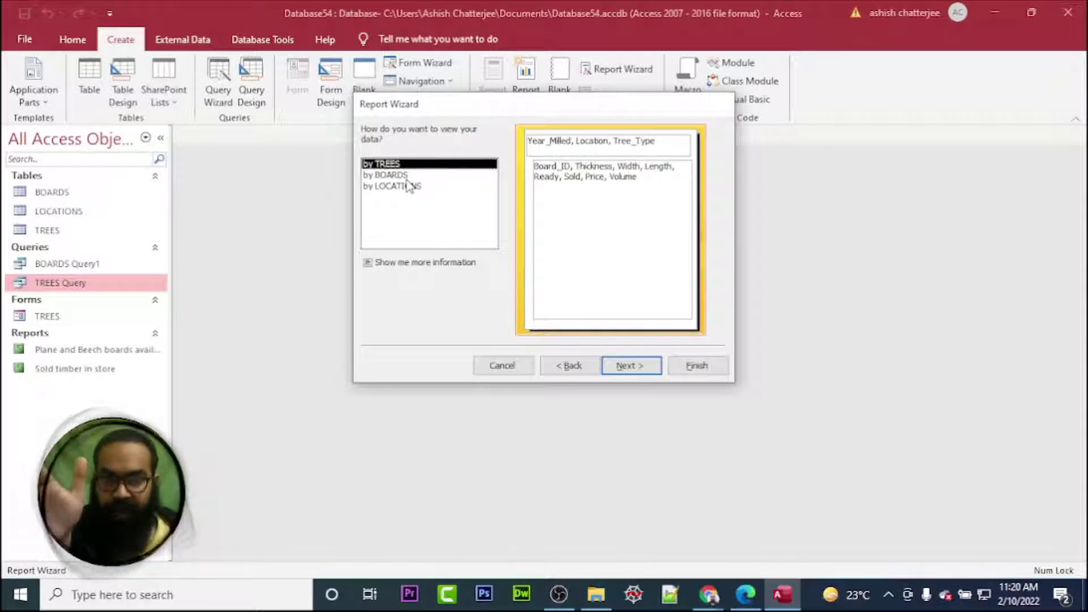
- Set the report data to be viewed by BOARDS, and add no grouping levels
left_click(406, 176)
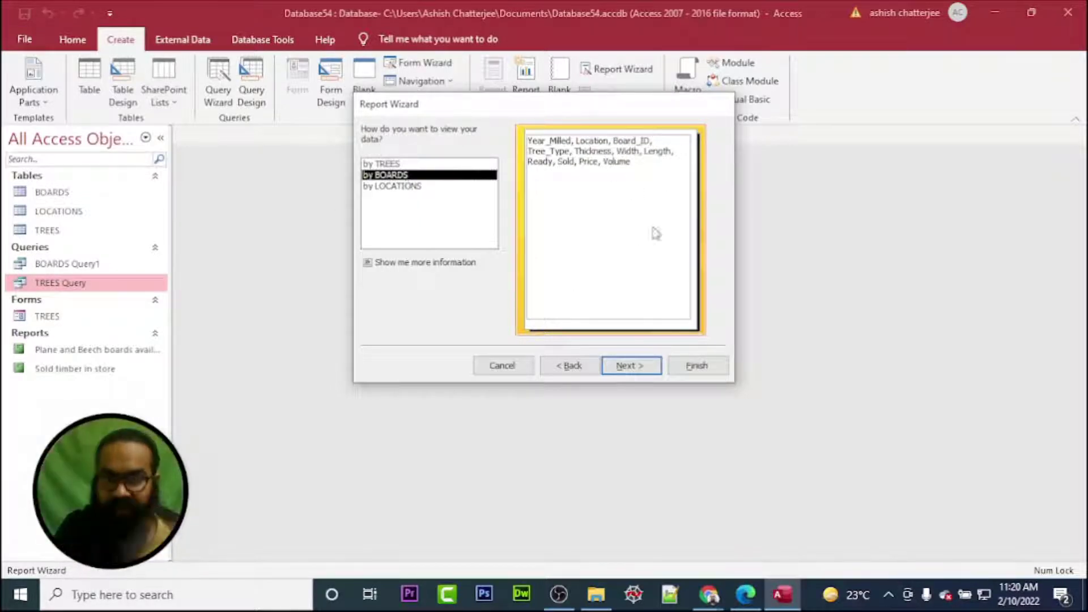
left_click(629, 366)
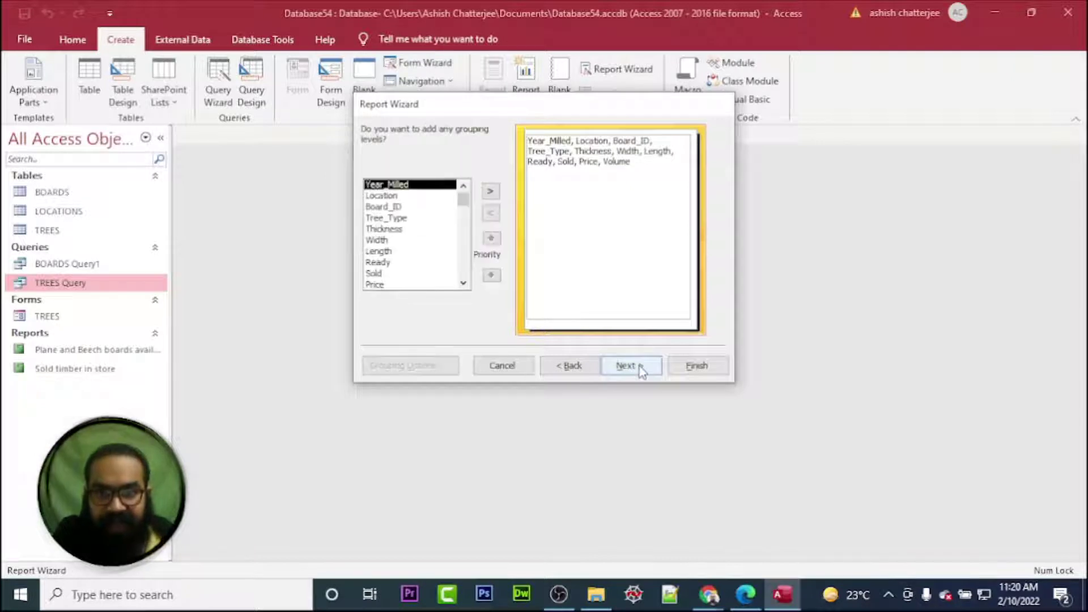
left_click(629, 366)
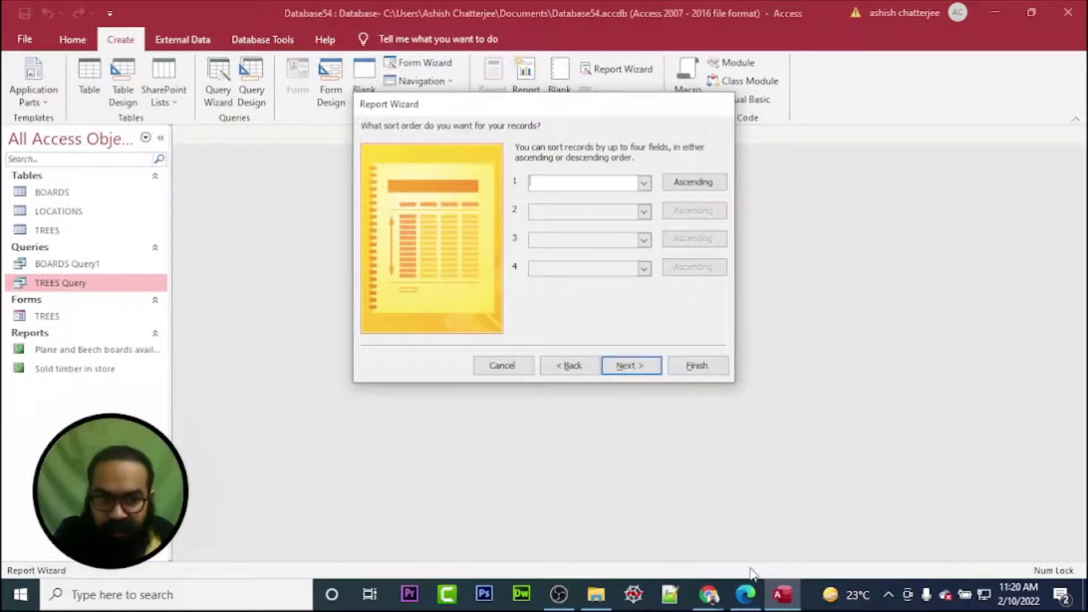
- Review the remaining task 8 requirements in Edge, and return to Access to accept the wizard's sort and layout pages unchanged
left_click(746, 594)
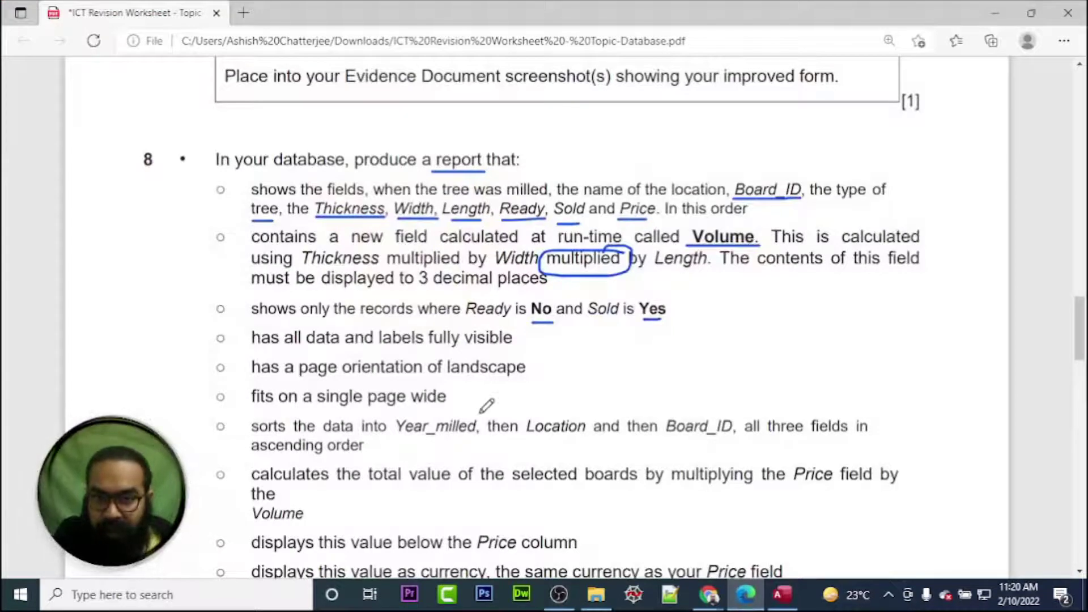
scroll(486, 406, "down", 1)
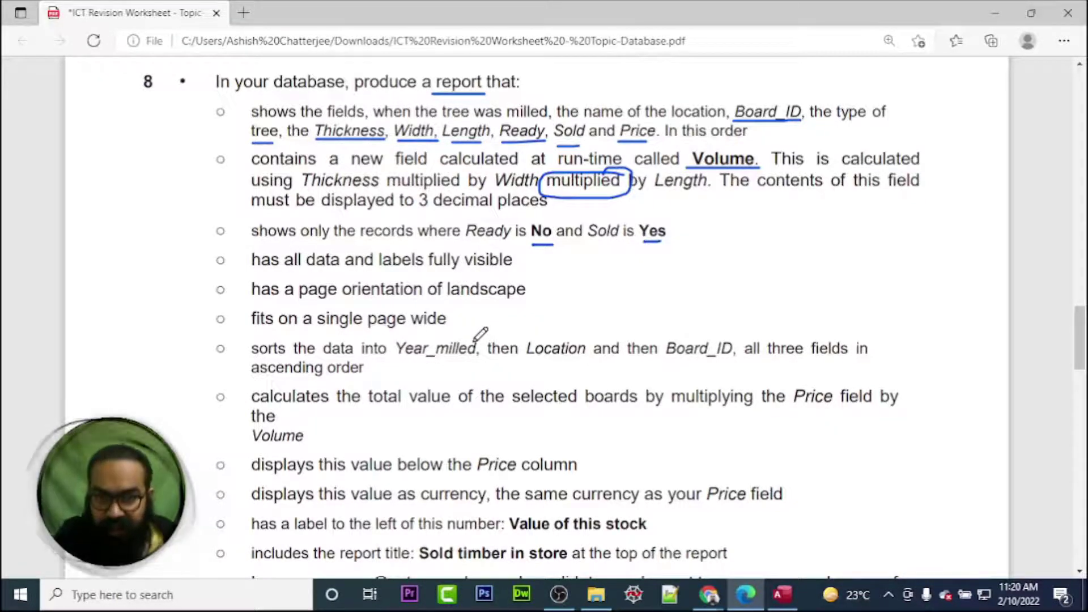
scroll(479, 335, "down", 2)
scroll(479, 335, "up", 2)
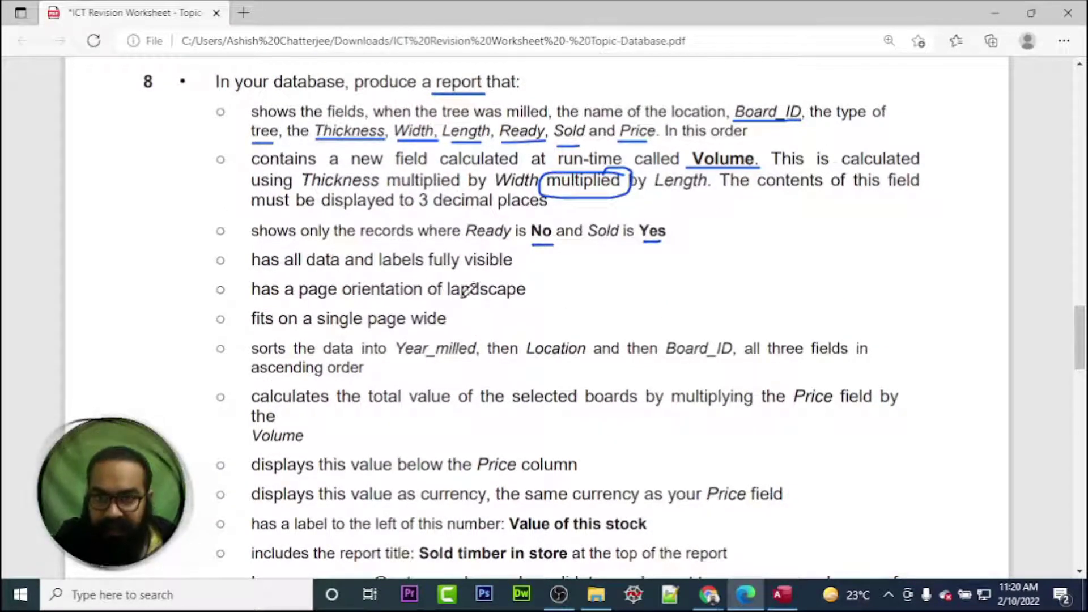
left_click(743, 598)
left_click(628, 366)
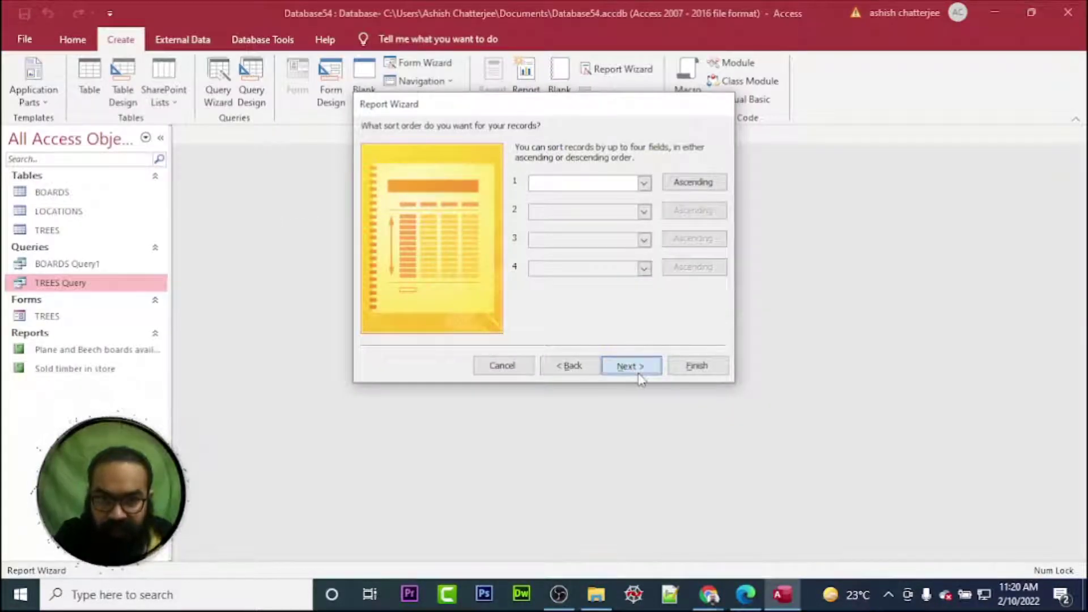
left_click(639, 378)
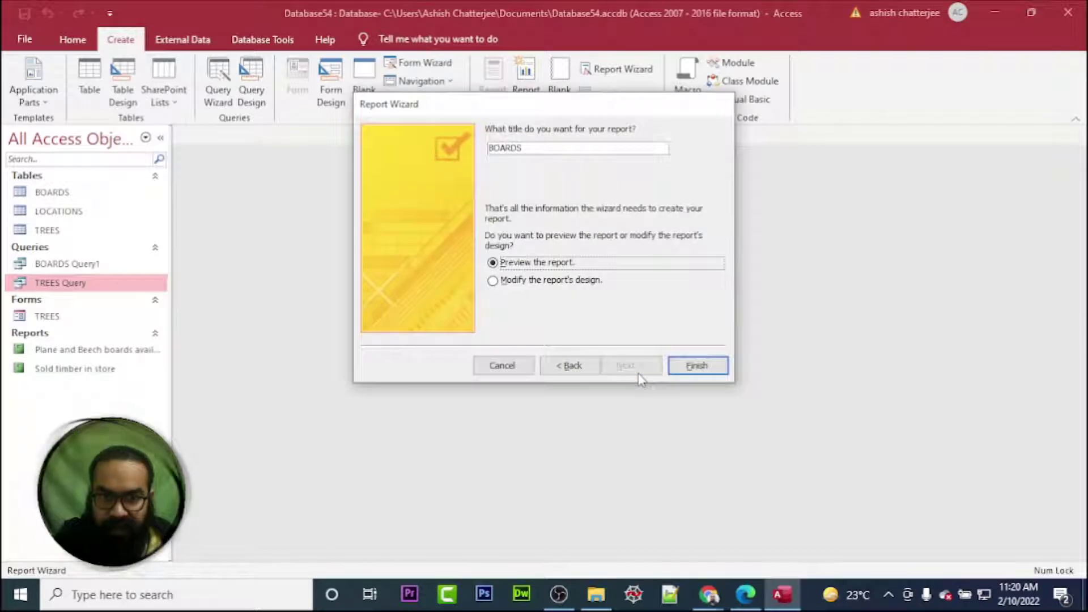
- Circle the report title "Sold timber in store" in the worksheet in Edge, and cancel the Report Wizard in Access
left_click(742, 596)
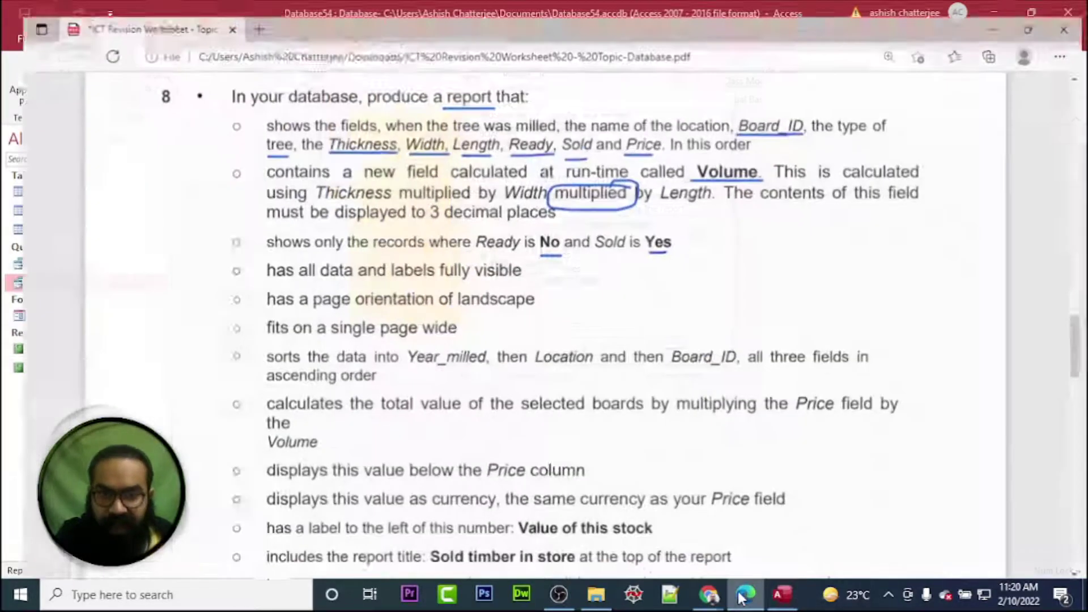
scroll(434, 519, "down", 2)
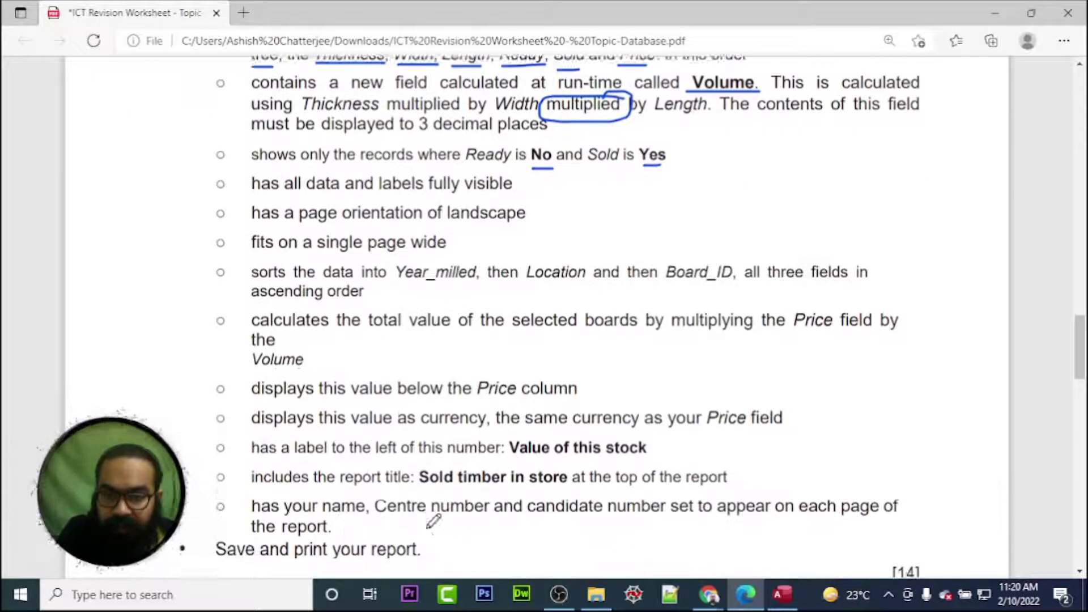
mouse_move(563, 461)
left_mouse_down()
mouse_move(419, 464)
mouse_move(446, 490)
mouse_move(581, 487)
mouse_move(583, 451)
mouse_move(544, 455)
left_mouse_up()
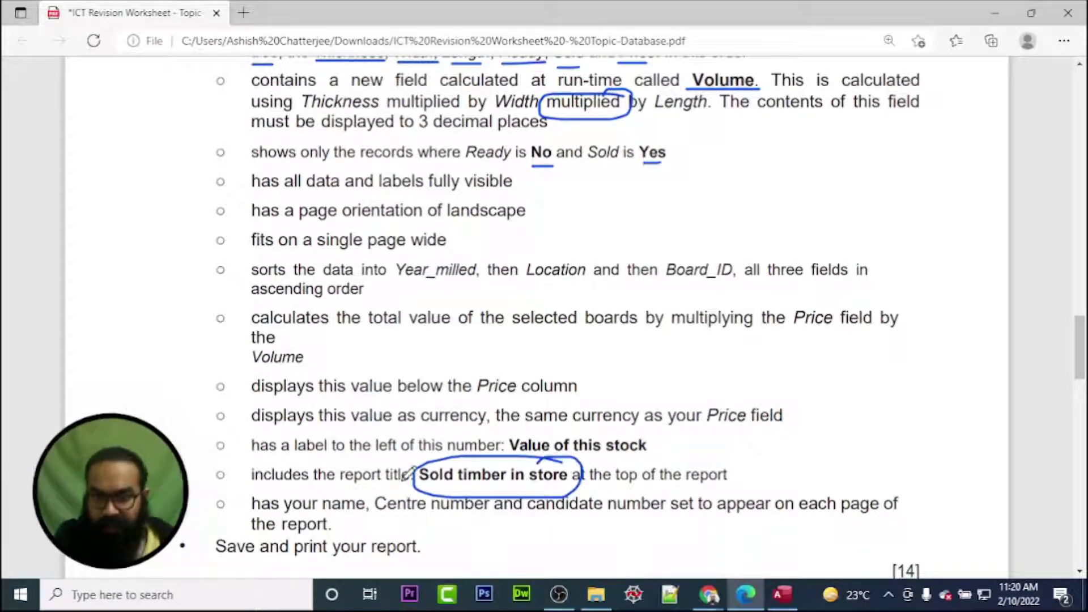
left_click(745, 594)
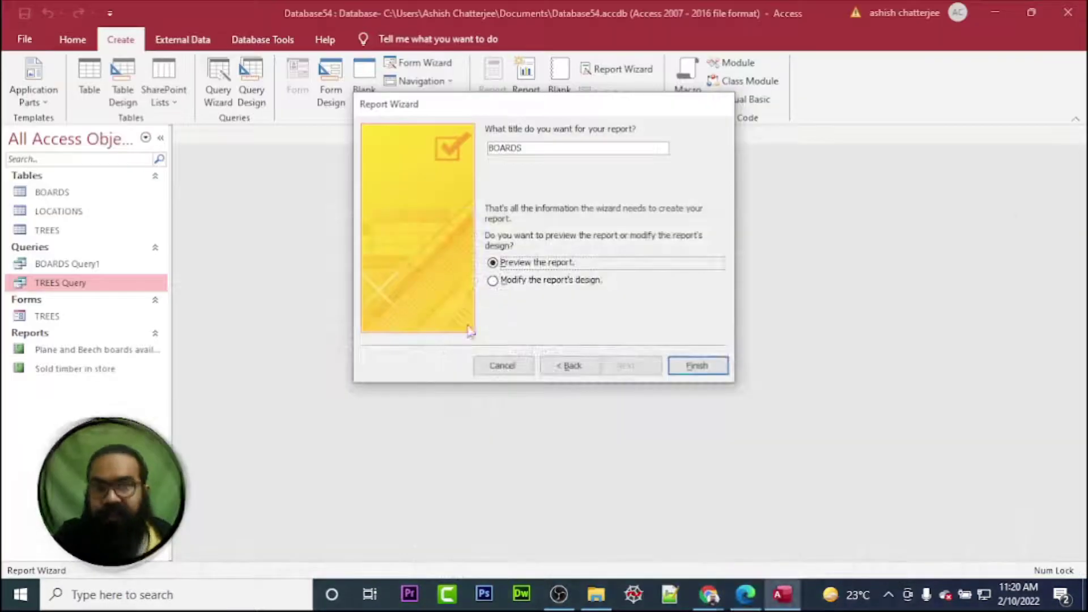
left_click(492, 368)
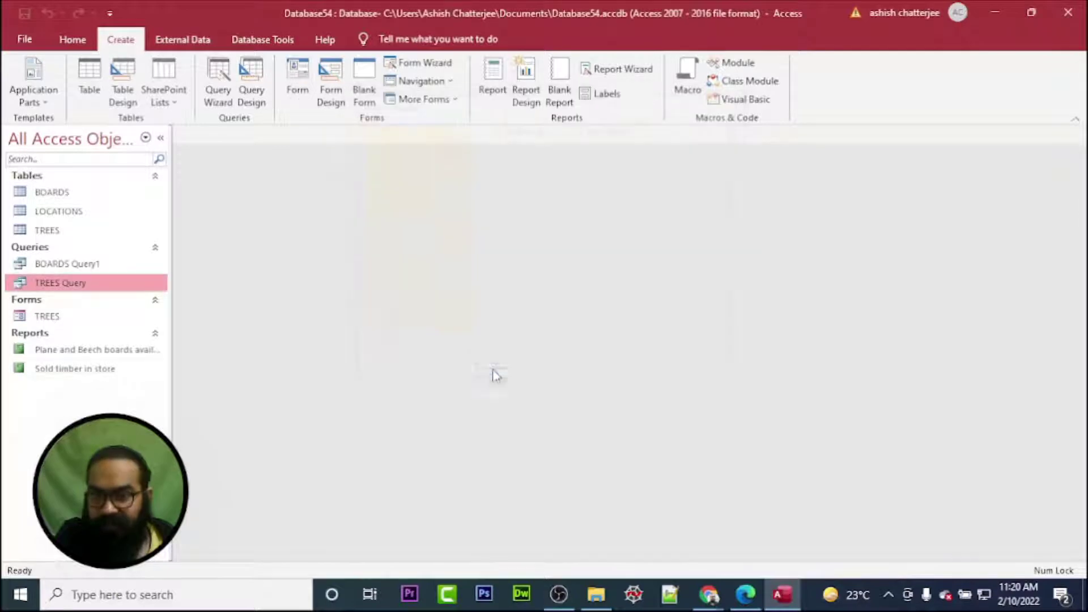
- Open the existing report "Sold timber in store" and switch it to Layout View
left_click(78, 373)
double_click(81, 380)
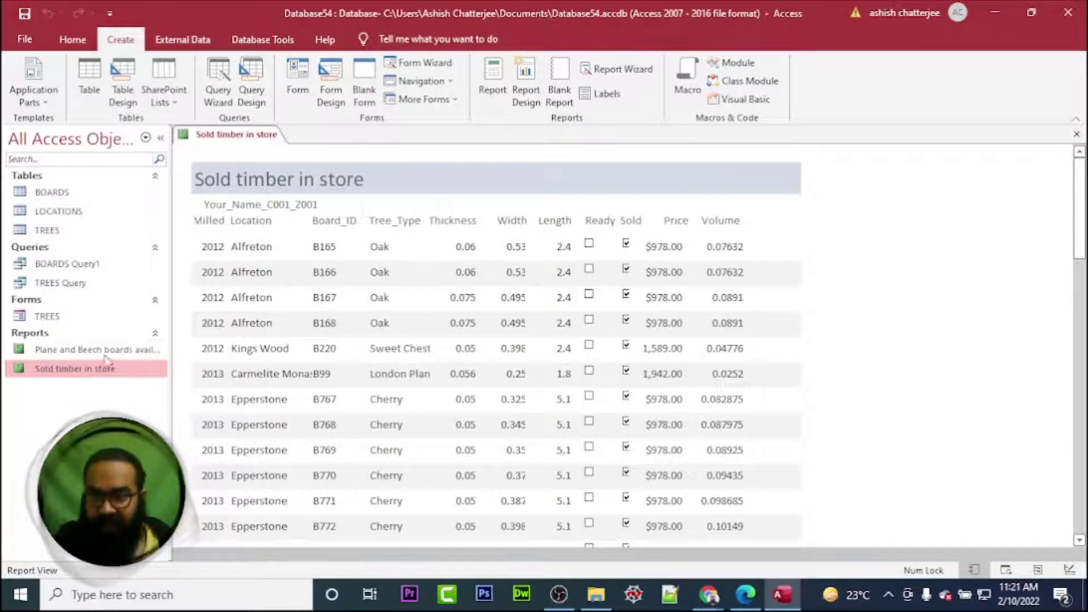
right_click(79, 369)
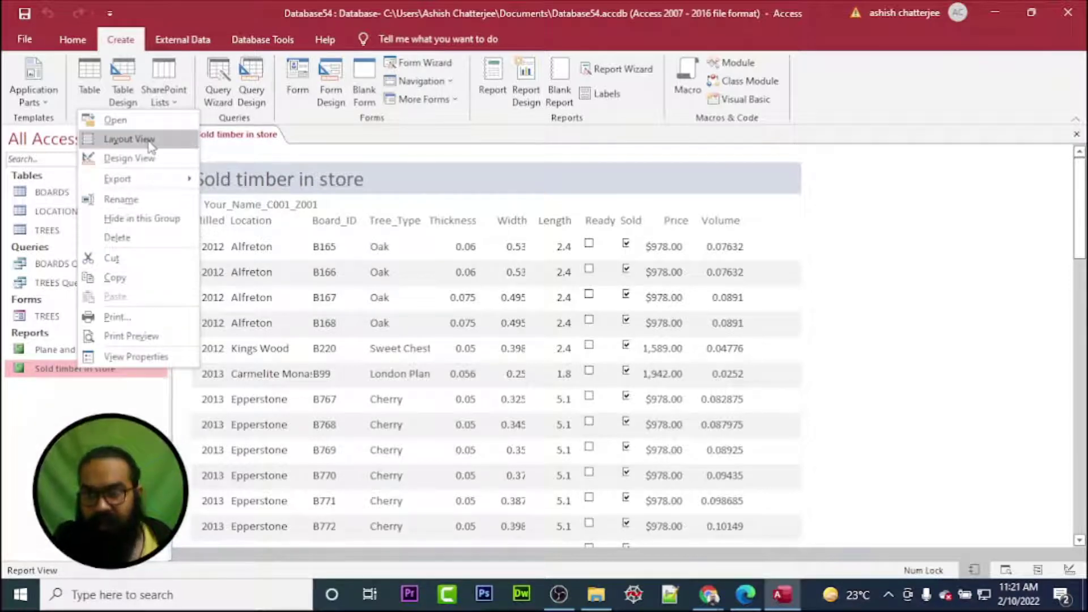
left_click(129, 139)
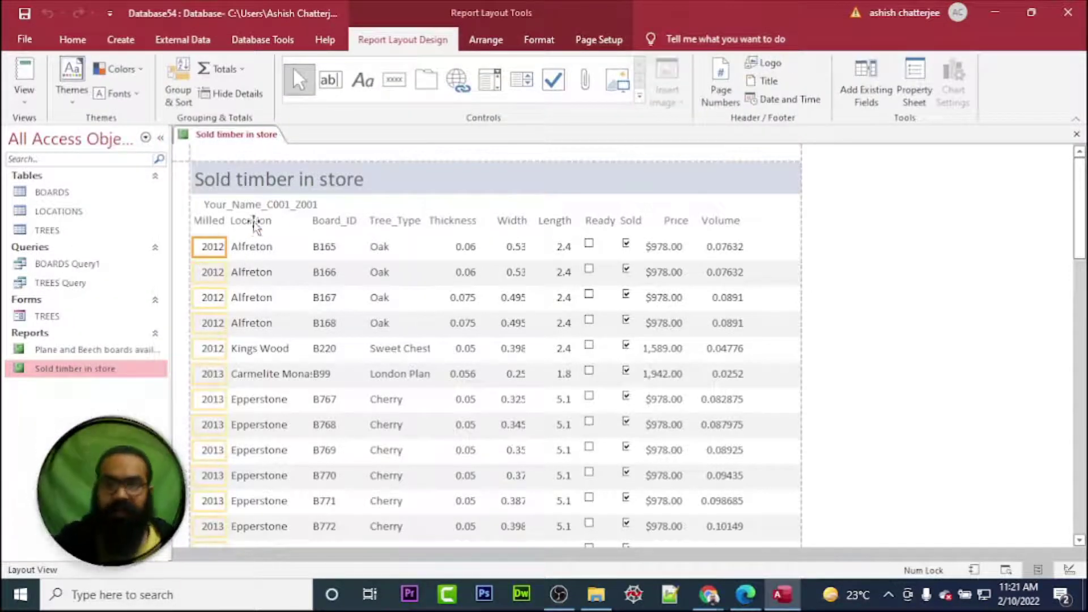
- Narrow the Location heading and data column to about half its width, and place it between the Year_Milled and Board_ID columns
left_click(256, 226)
left_click(260, 249, "shift")
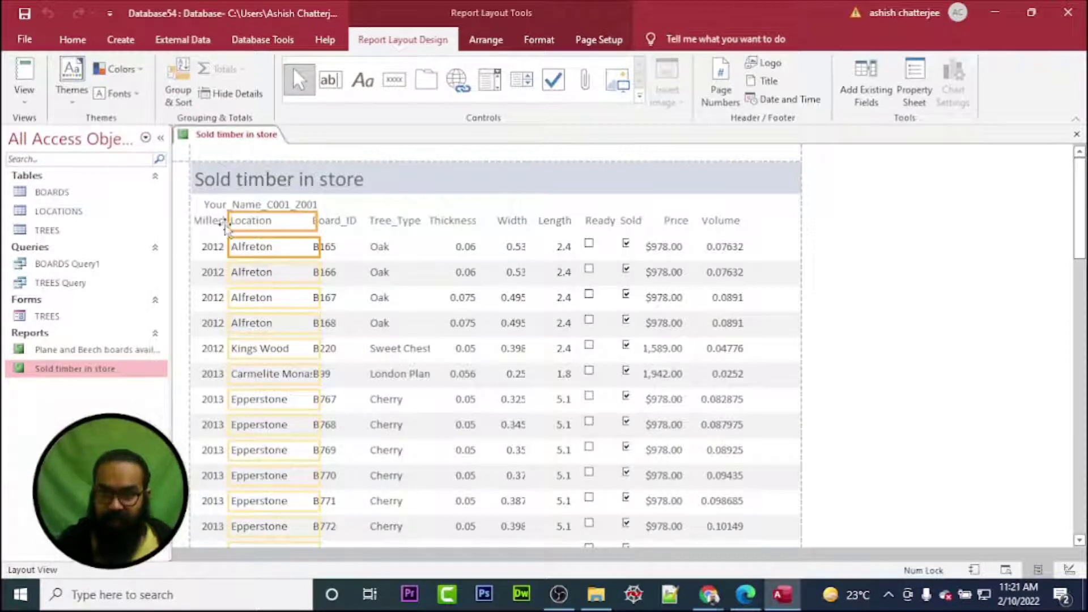
left_click_drag(225, 226, 197, 222)
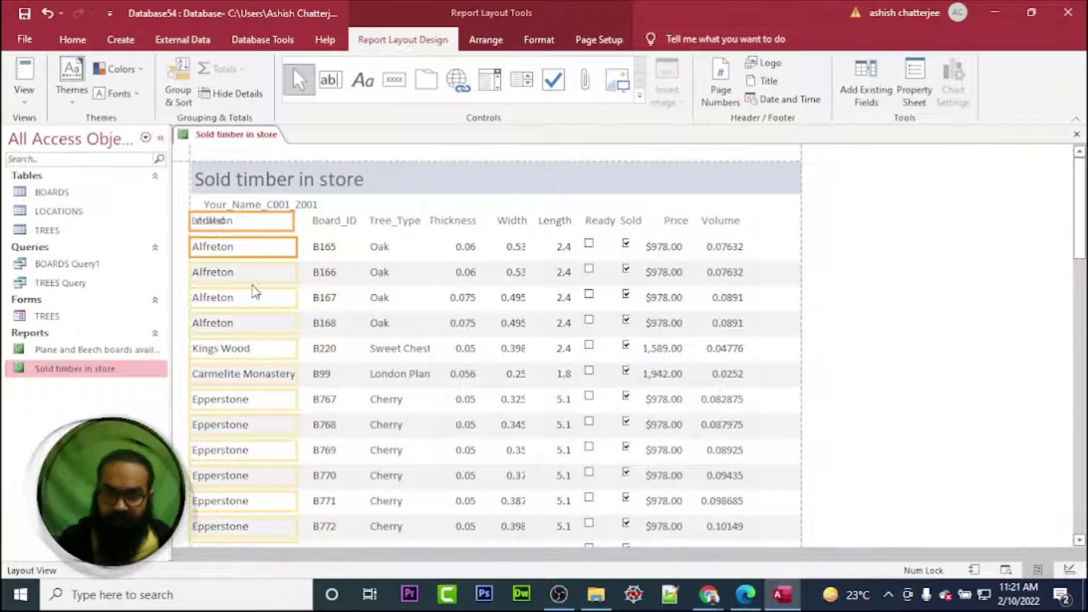
left_click_drag(293, 223, 237, 223)
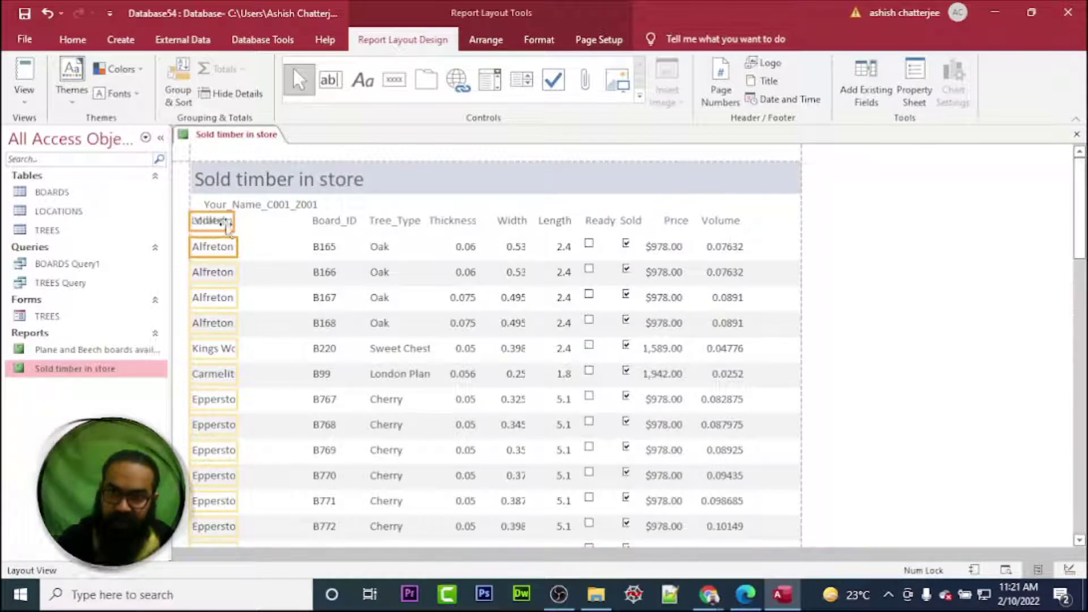
left_click(230, 222)
left_click(218, 252, "shift")
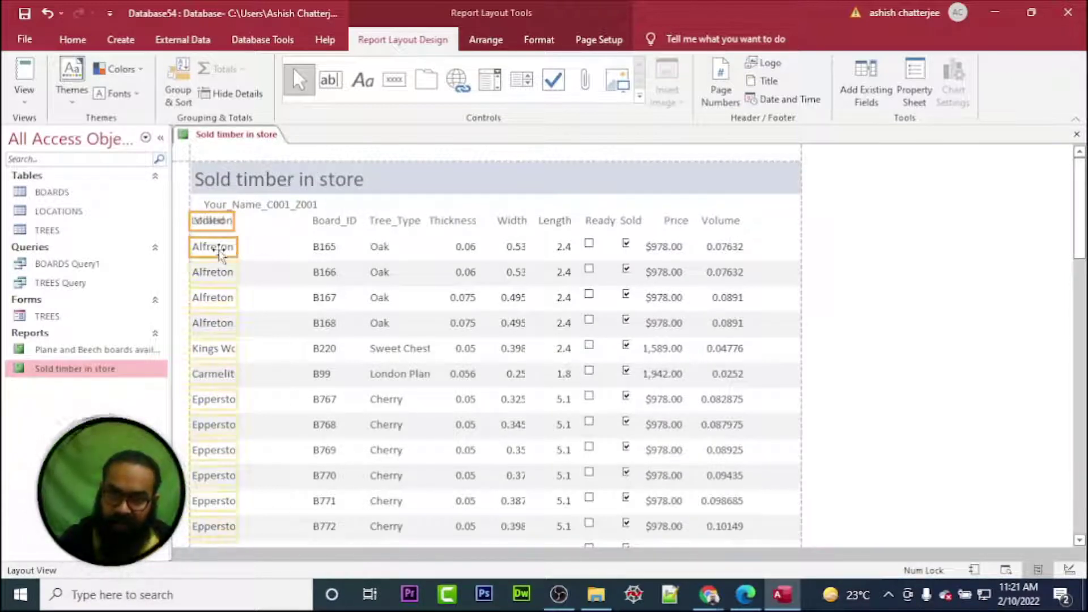
left_click_drag(269, 225, 275, 223)
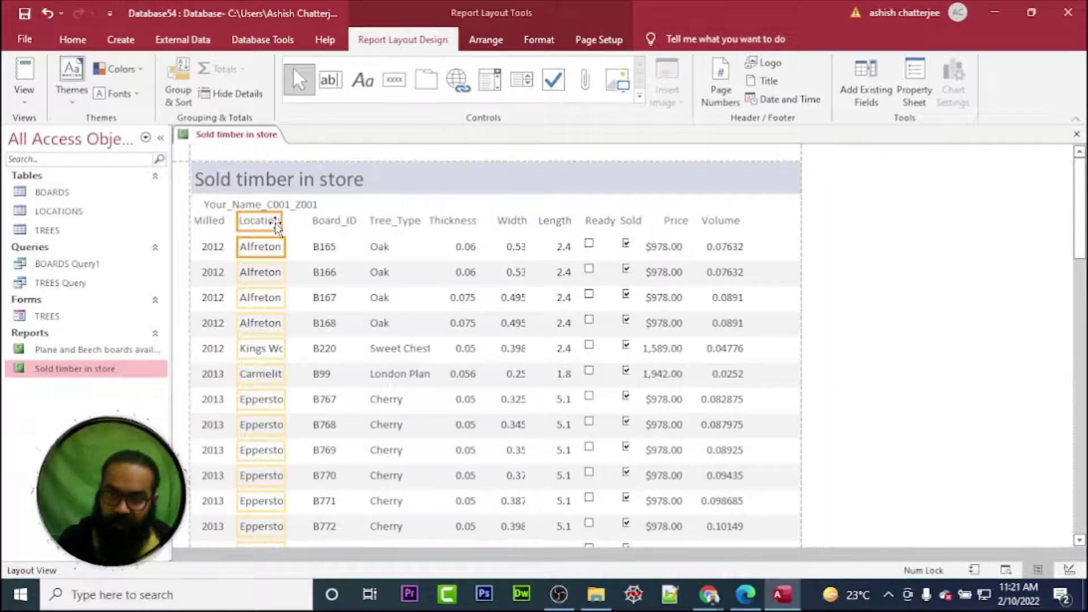
- Swap the order of the first two report columns, moving Year_Milled behind Location and Location to the report's left edge
left_click(209, 221)
left_click(219, 252, "shift")
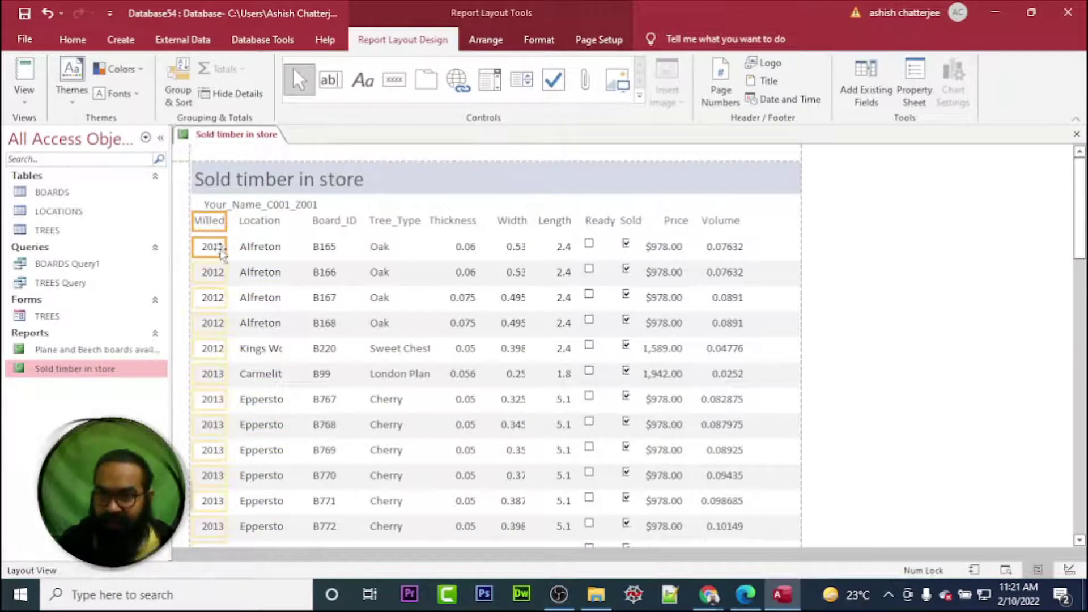
left_click_drag(272, 222, 304, 223)
left_click(257, 221)
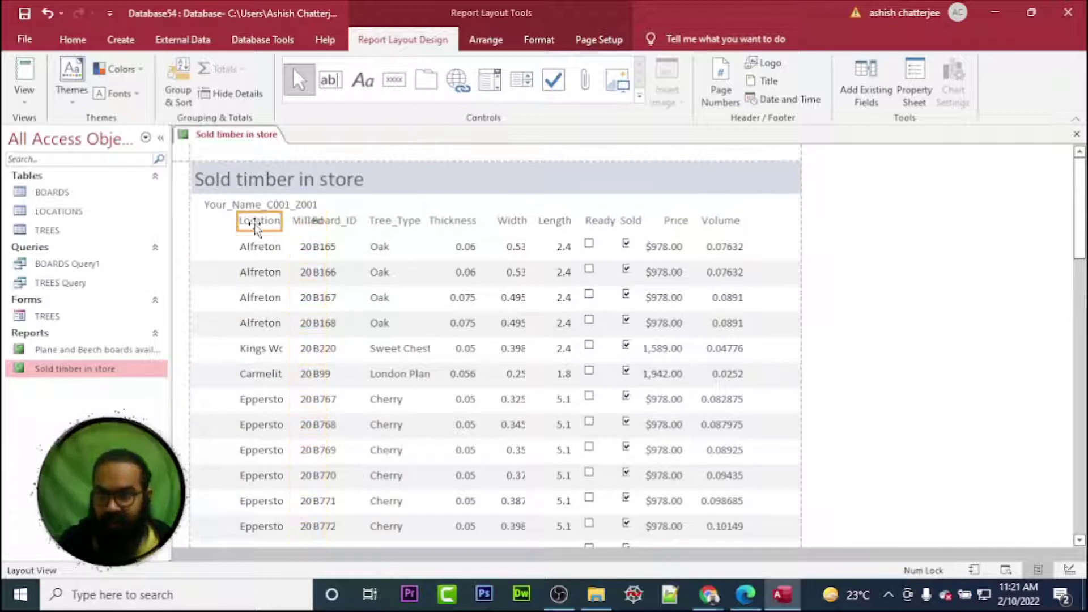
left_click(258, 248, "shift")
left_click_drag(257, 225, 212, 226)
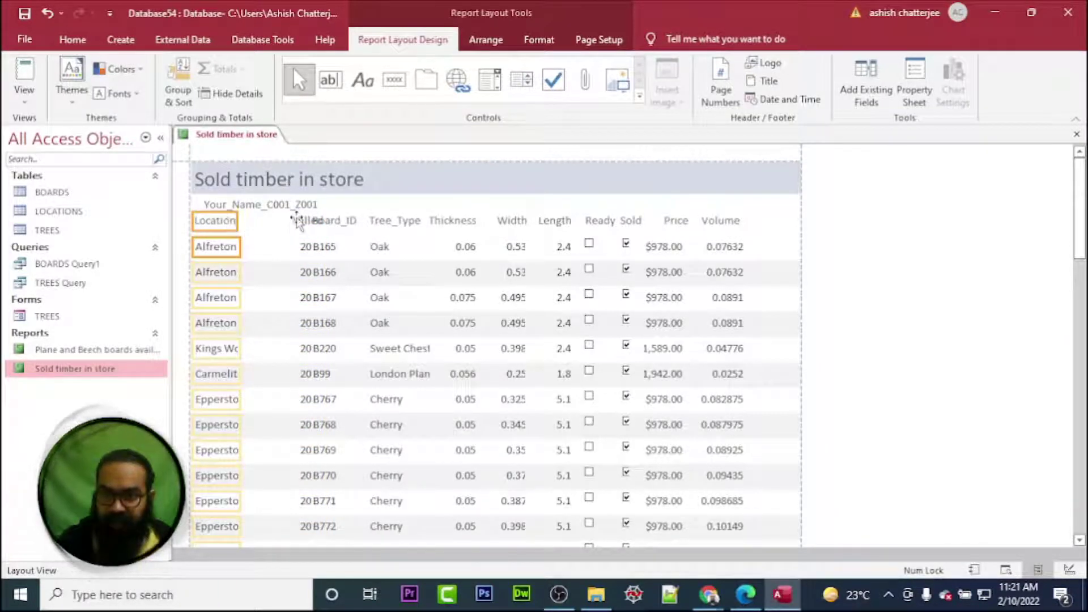
- Resize the Year_Milled heading and data column from both sides so it fits between Location and Board_ID
left_click(291, 223)
left_click(298, 247, "shift")
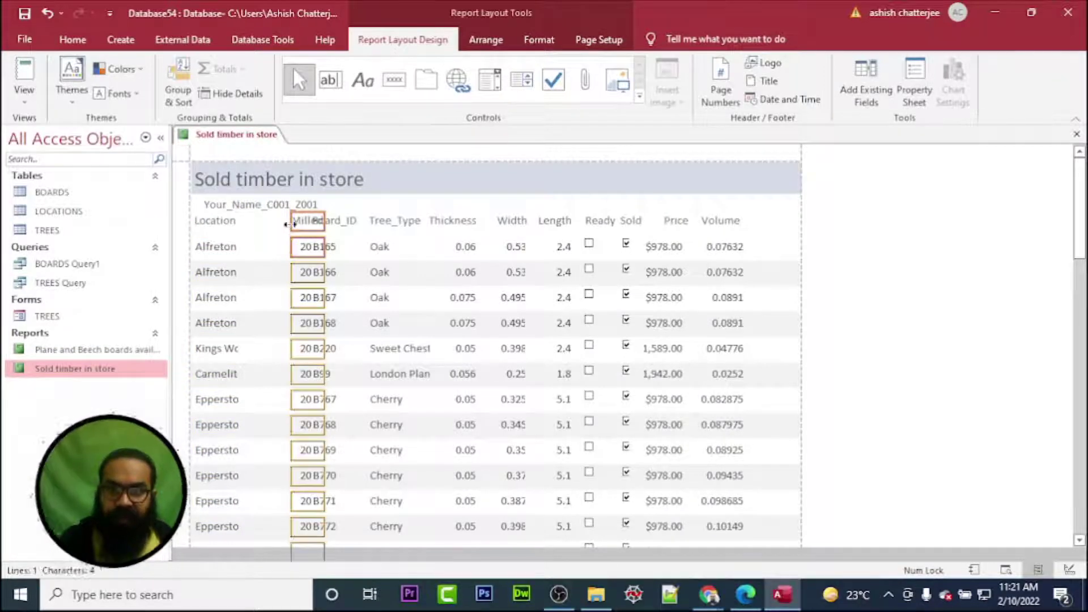
left_click_drag(289, 225, 253, 226)
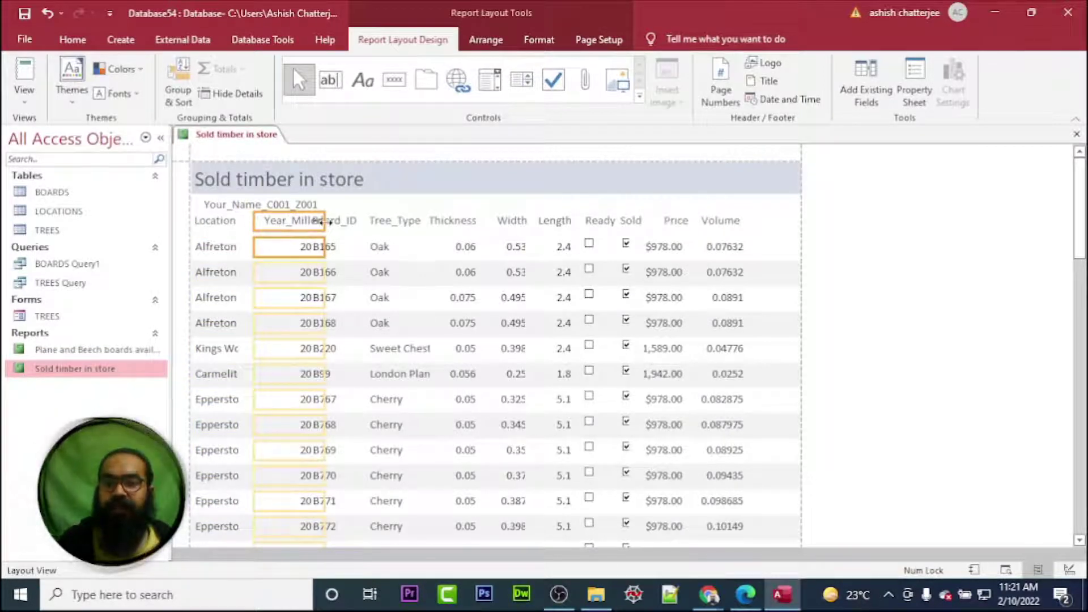
left_click_drag(326, 223, 284, 222)
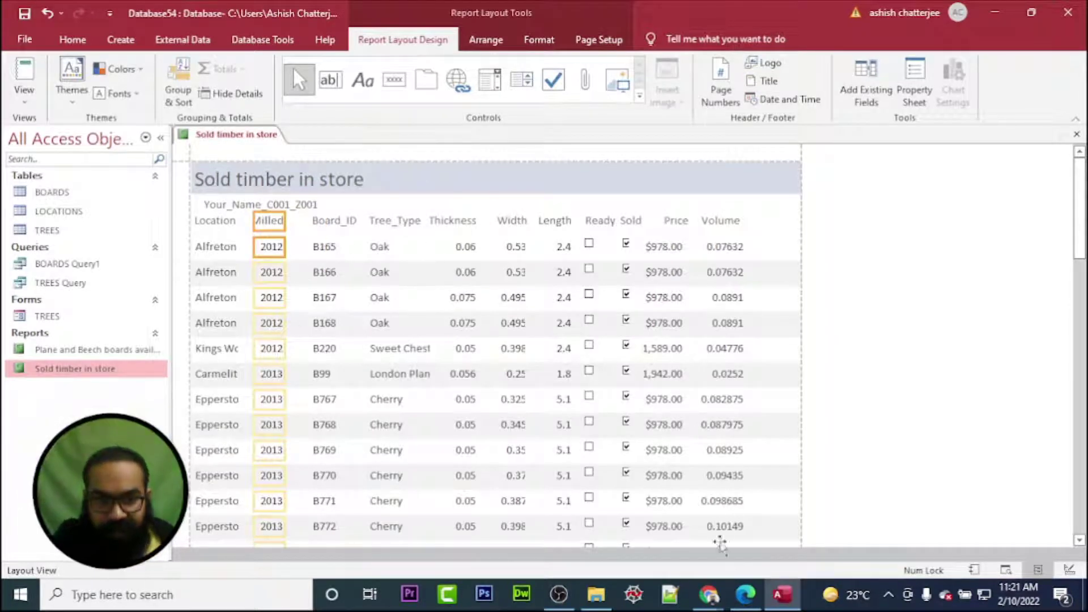
- Check the field order required by task 8 in the worksheet in Edge, and return to the report in Access
left_click(742, 595)
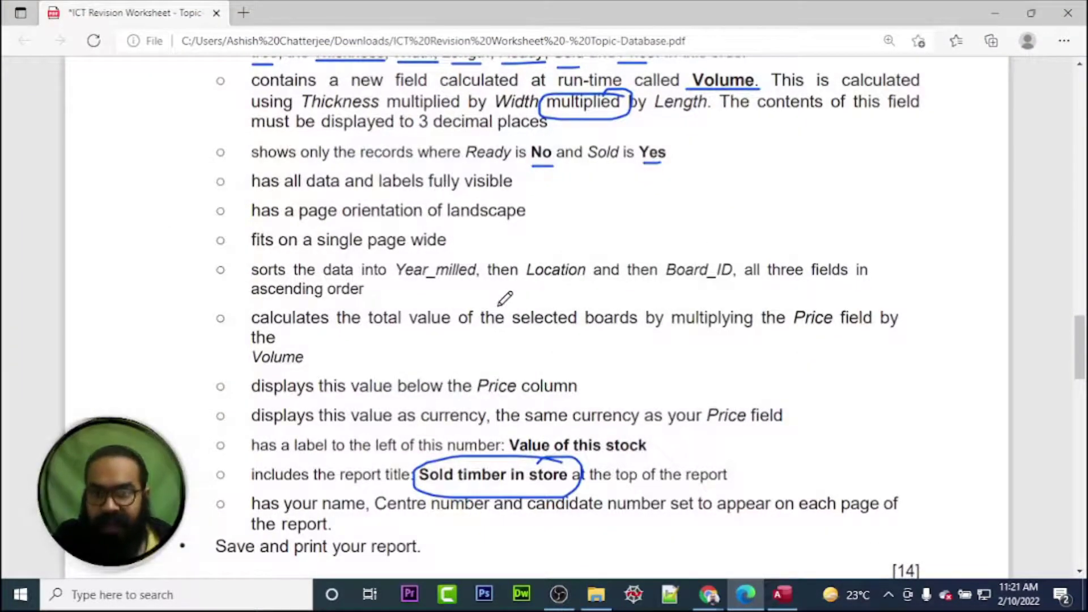
scroll(499, 289, "up", 3)
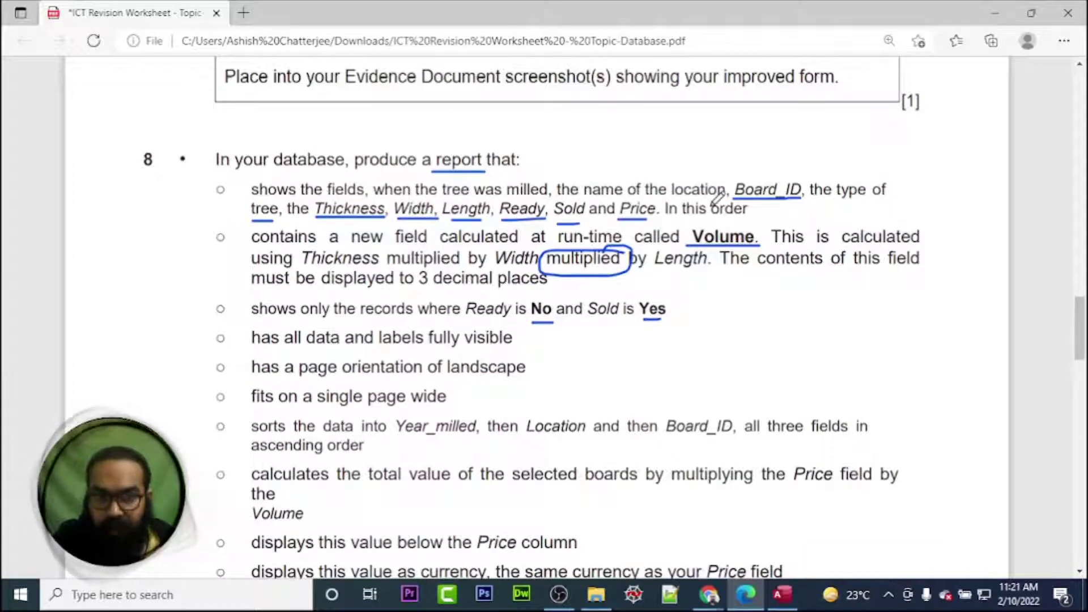
left_click(757, 598)
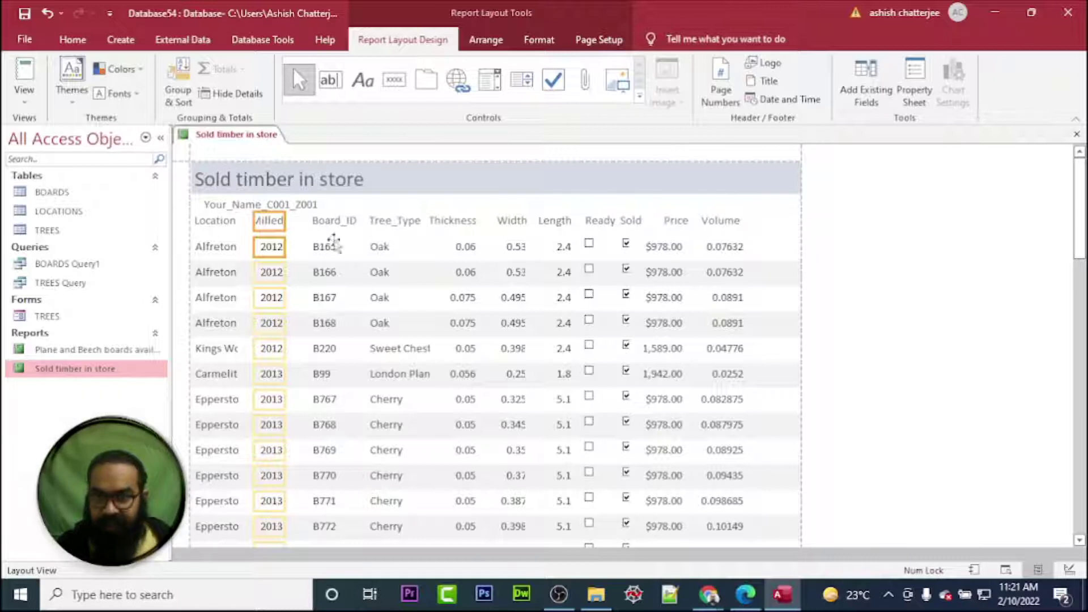
- Shift the Location and Year_Milled headings and data columns together to the right, up against the Board_ID column
left_click(204, 216)
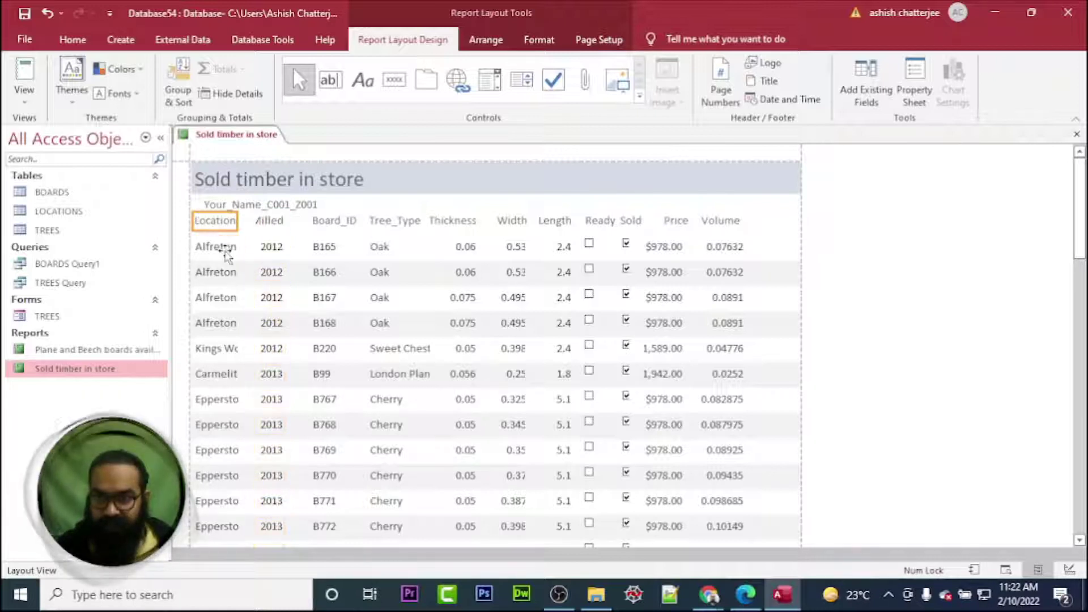
left_click(216, 245, "ctrl")
left_click(275, 214, "ctrl")
left_click(276, 209)
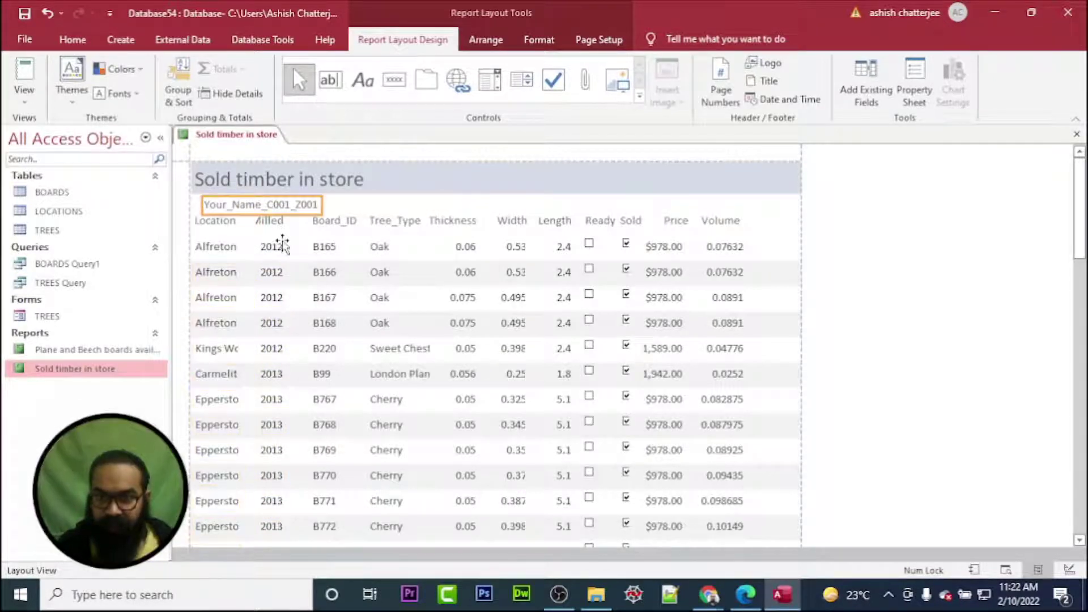
left_click(218, 221)
left_click(224, 254, "ctrl")
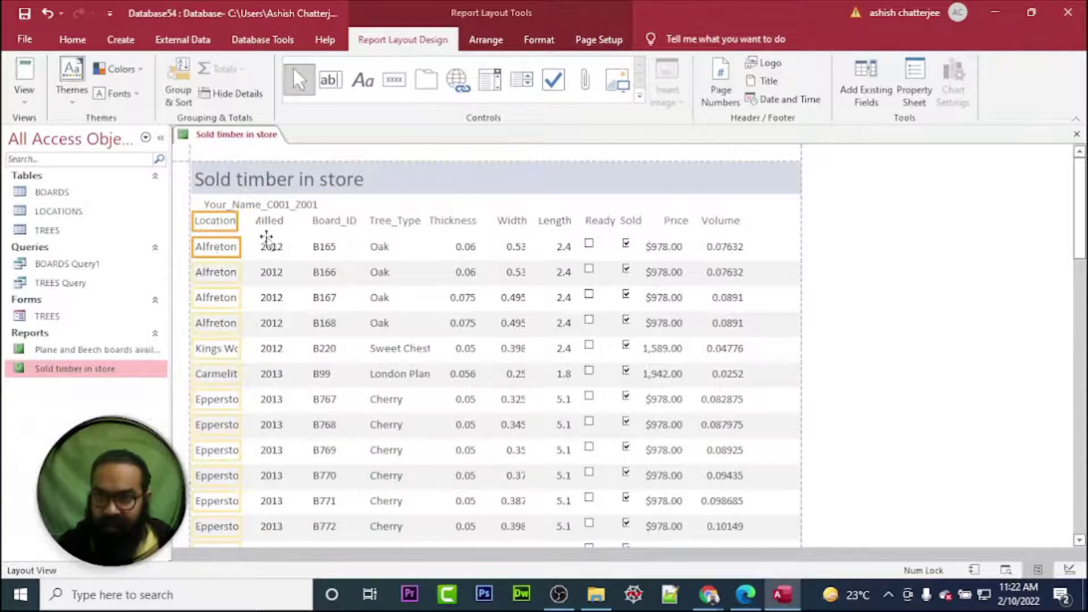
left_click(269, 222, "ctrl")
left_click(272, 248, "ctrl")
left_click_drag(275, 233, 298, 227)
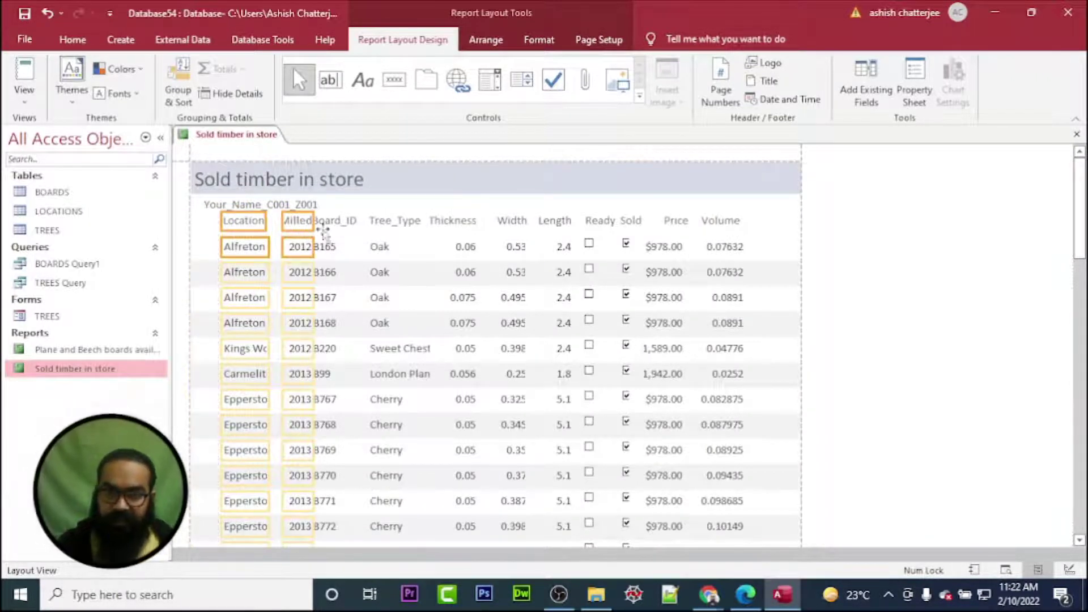
- Move the Board_ID heading and data column to the report's left edge, in front of Location
left_click(337, 220)
left_click(335, 248, "ctrl")
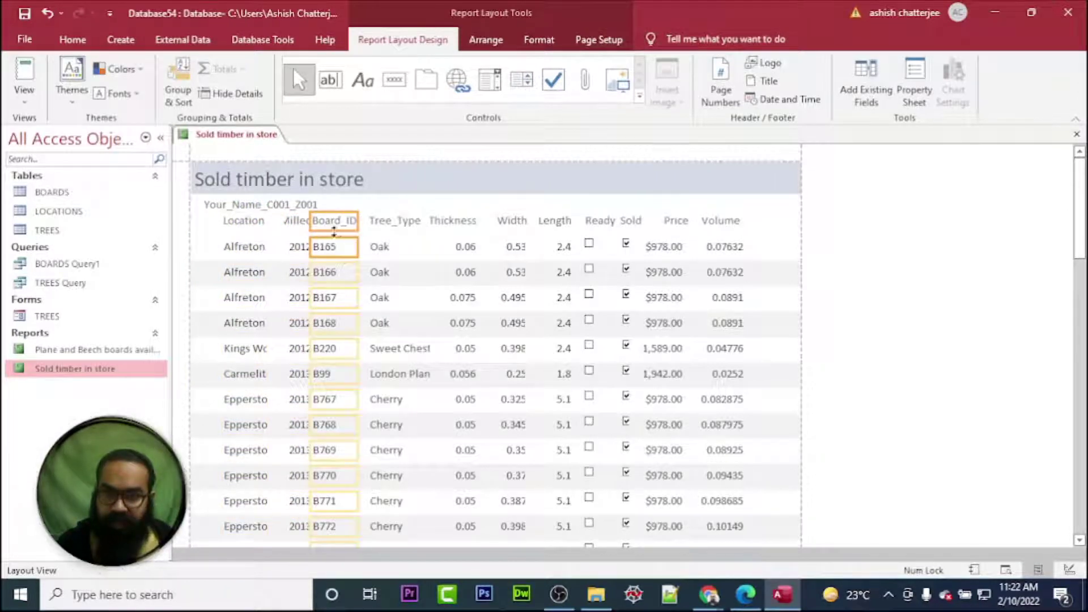
left_click_drag(232, 224, 206, 221)
- Move the Location and Year_Milled headings with their data columns right, clear of Board_ID and up to the Tree_Type column
left_click(262, 225)
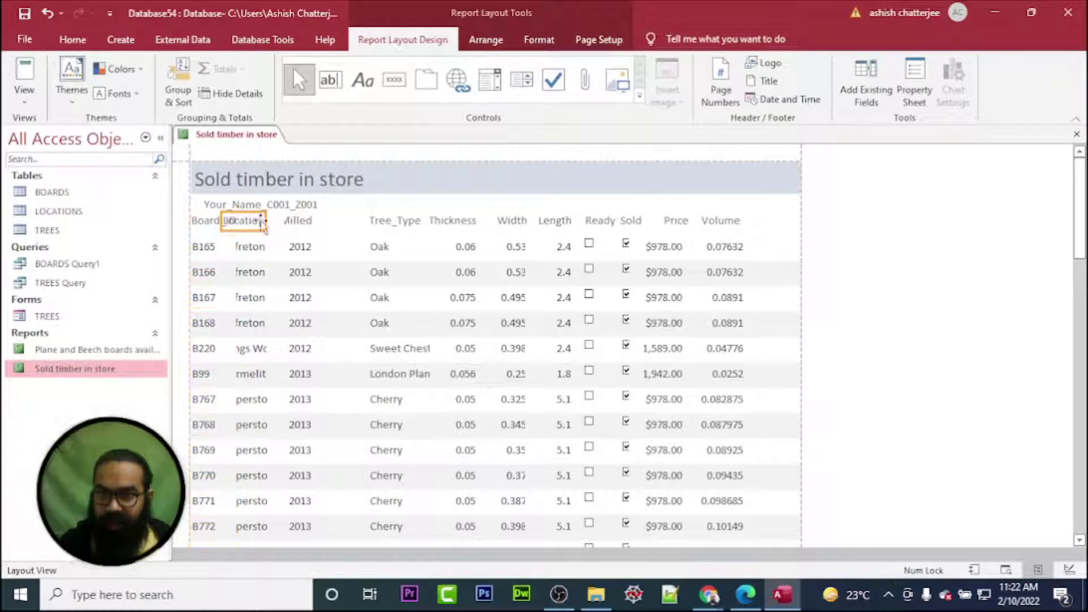
left_click(299, 222, "ctrl")
left_click_drag(302, 226, 346, 227)
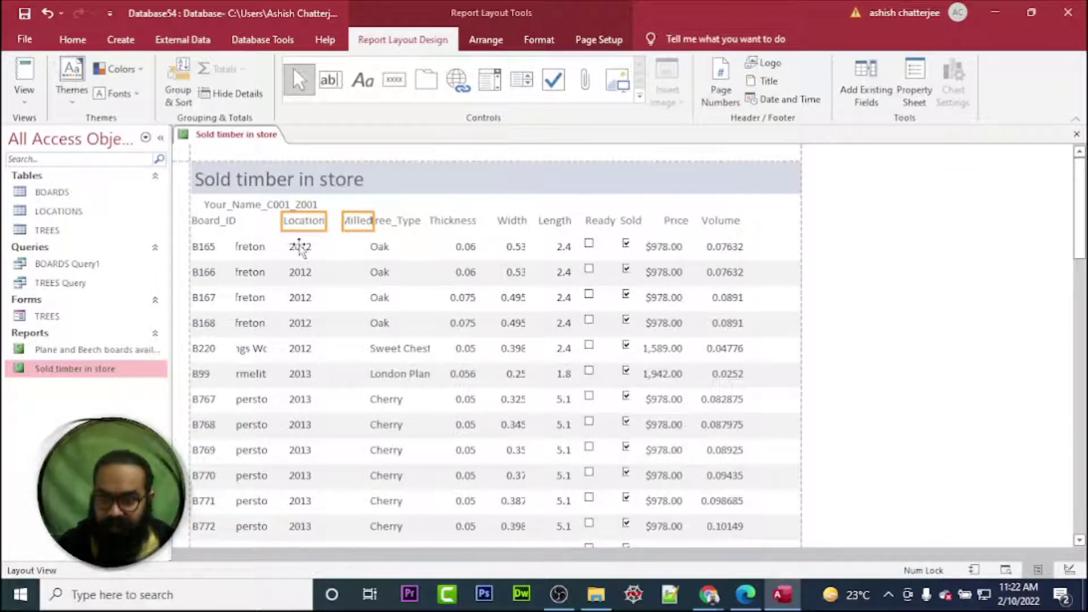
key("ctrl+z")
left_click(252, 247, "ctrl")
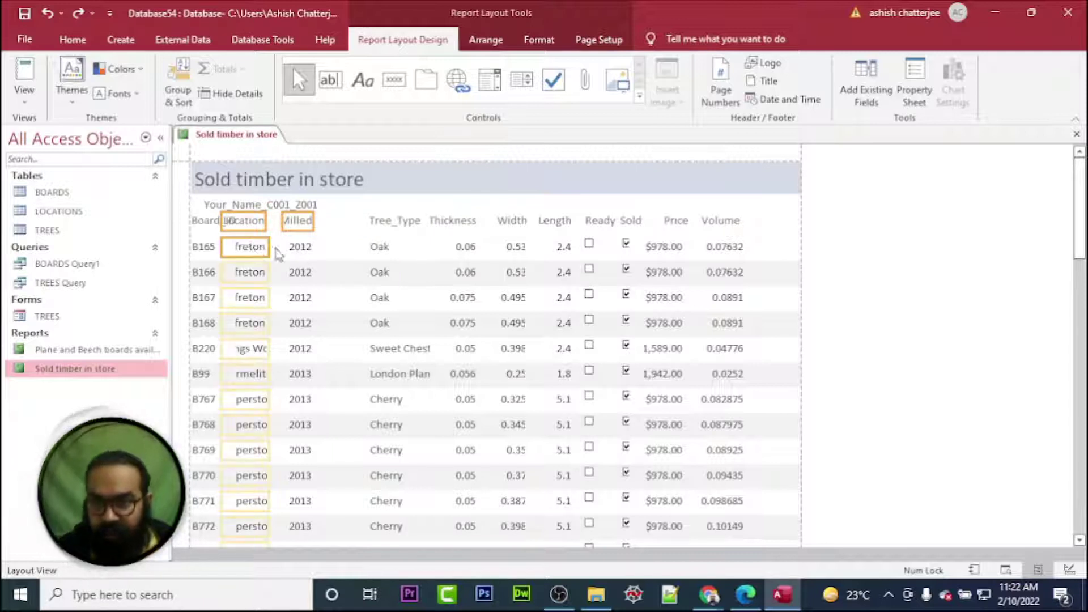
left_click(300, 246, "ctrl")
left_click_drag(293, 226, 355, 223)
- Mark the field after Board_ID with a pen arrow in the Edge worksheet, and move the Tree_Type column between Board_ID and Location in Access
left_click(401, 222)
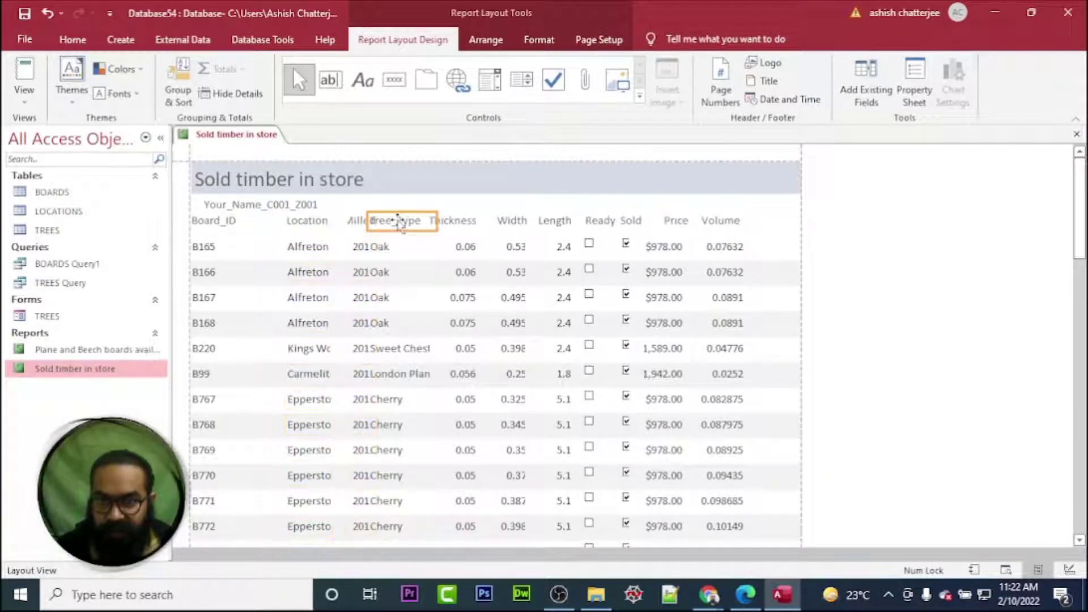
left_click(385, 246, "ctrl")
left_click(747, 593)
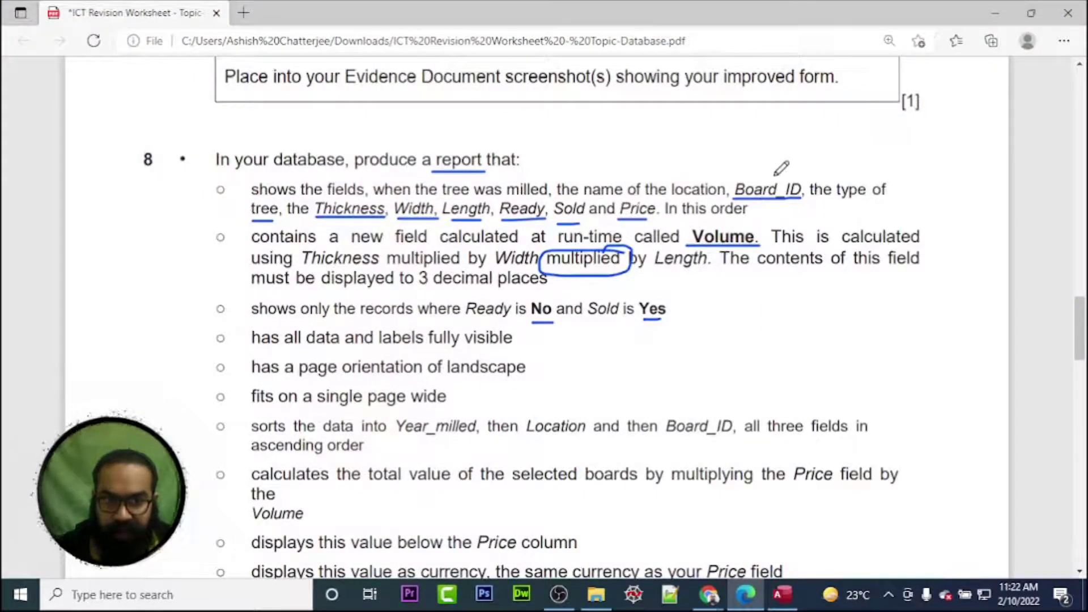
left_click_drag(772, 175, 853, 163)
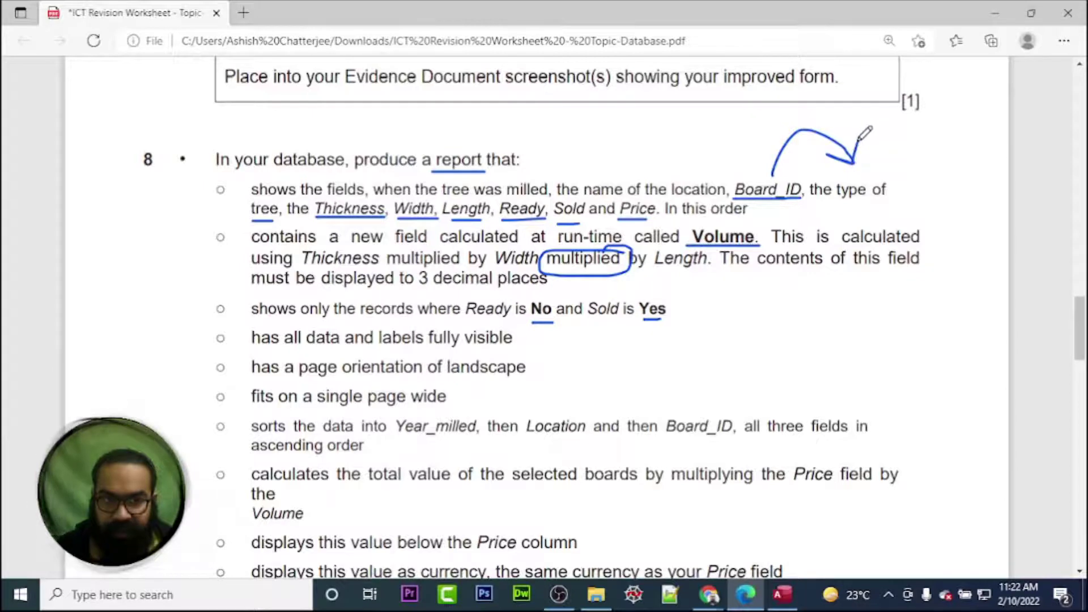
left_click(782, 594)
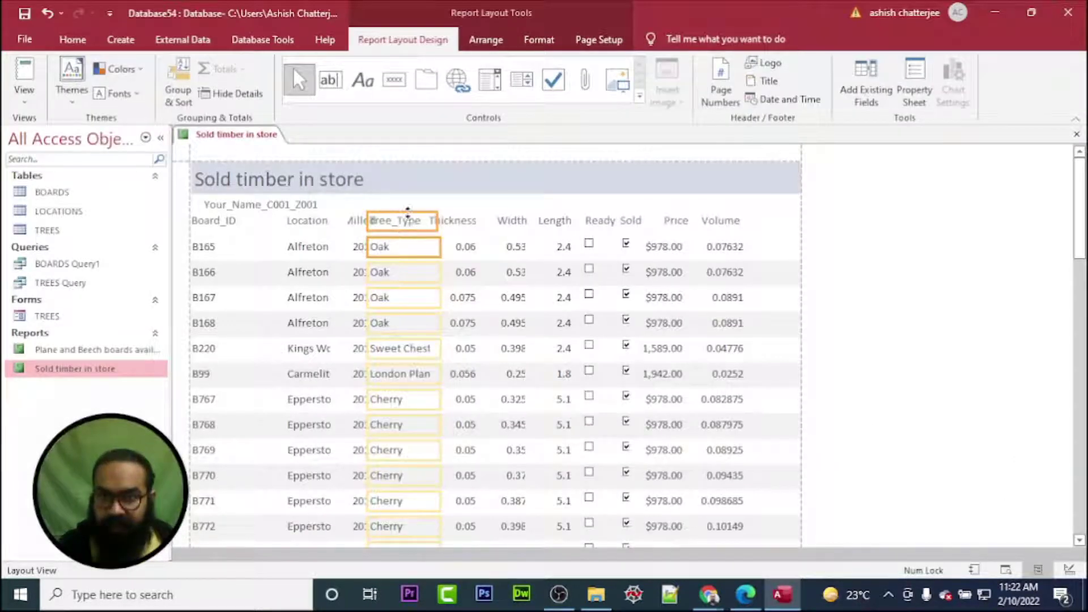
left_click_drag(409, 224, 258, 223)
- Shift the Location and Year_Milled headings and data columns slightly right so they no longer overlap Tree_Type
left_click(314, 221)
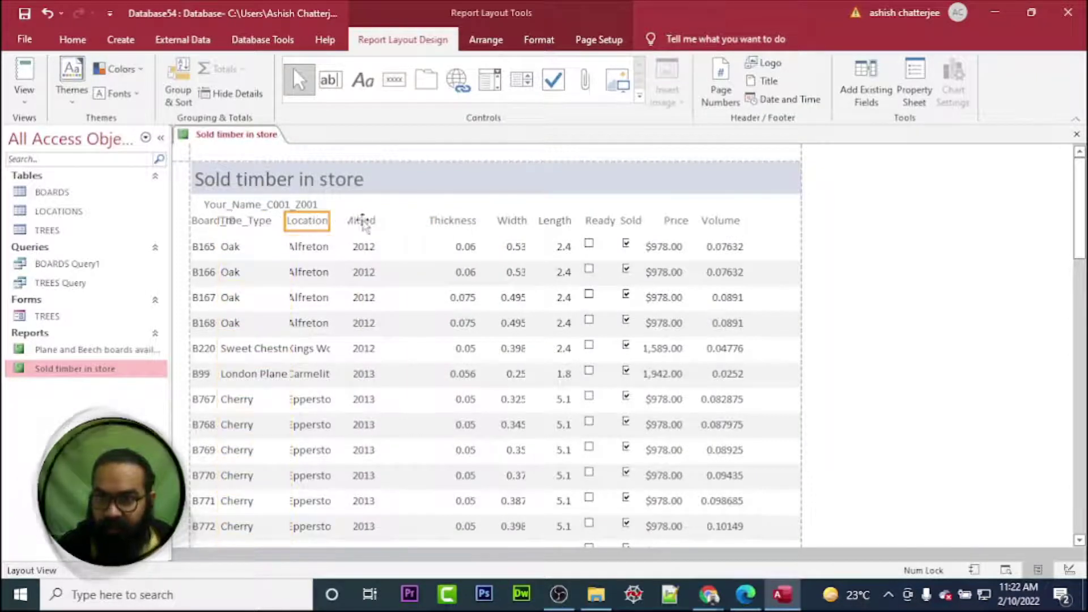
left_click(366, 222, "shift")
left_click(310, 246, "shift")
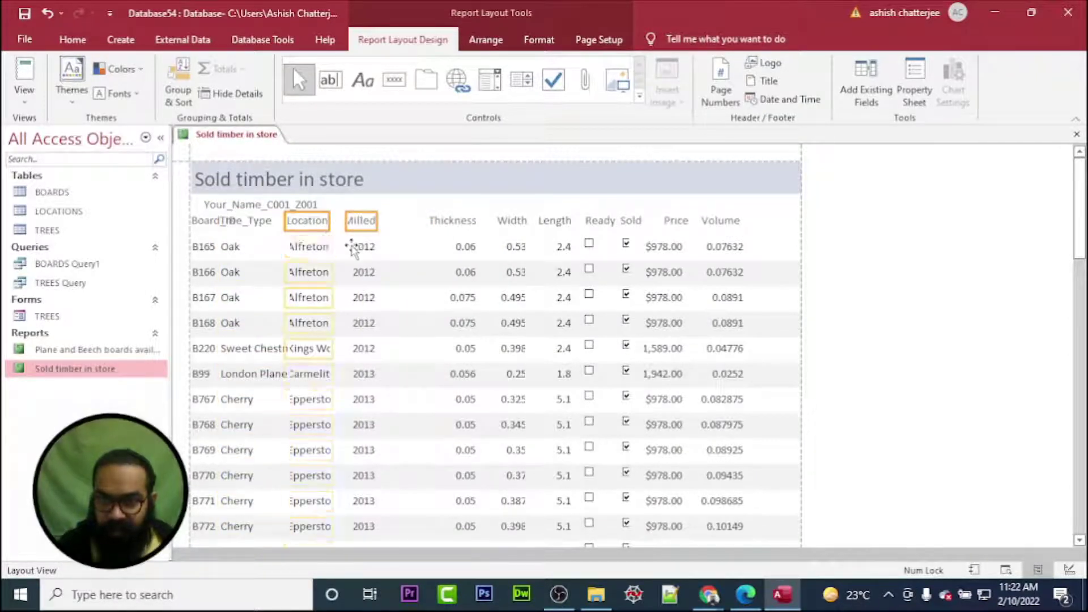
left_click(354, 247, "shift")
left_click_drag(366, 224, 389, 223)
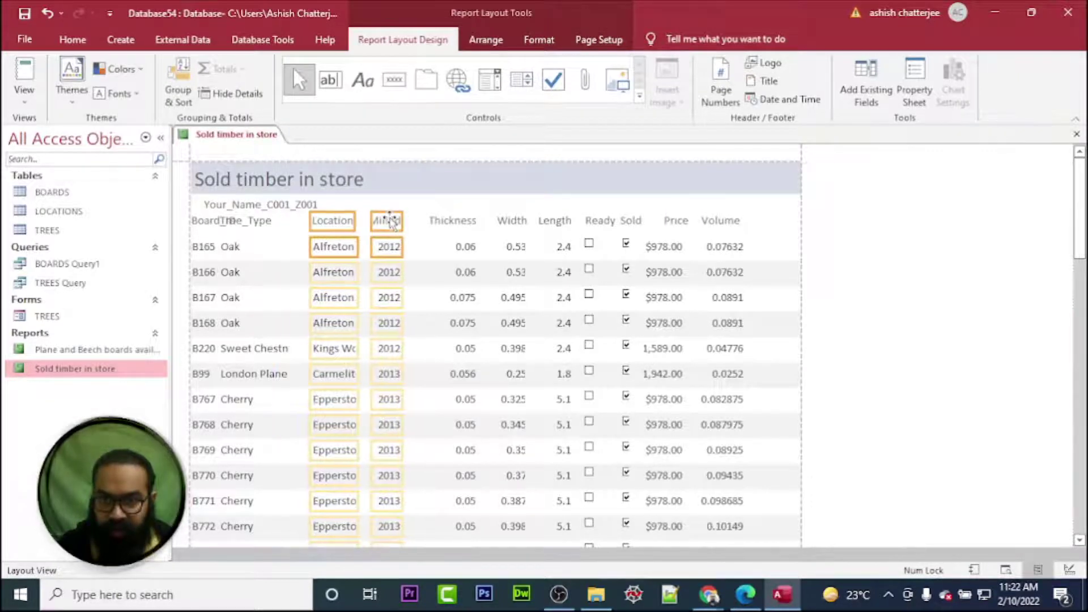
- Nudge the Tree_Type heading and data column right until the Board_ID heading is uncovered
left_click(258, 224)
left_click(234, 247, "shift")
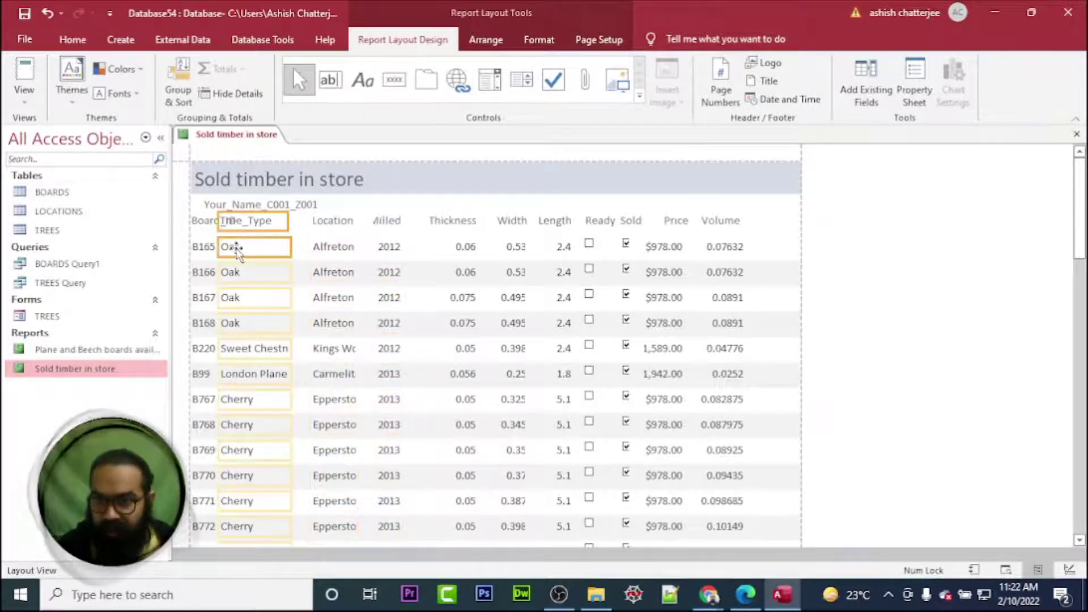
left_click_drag(269, 225, 284, 221)
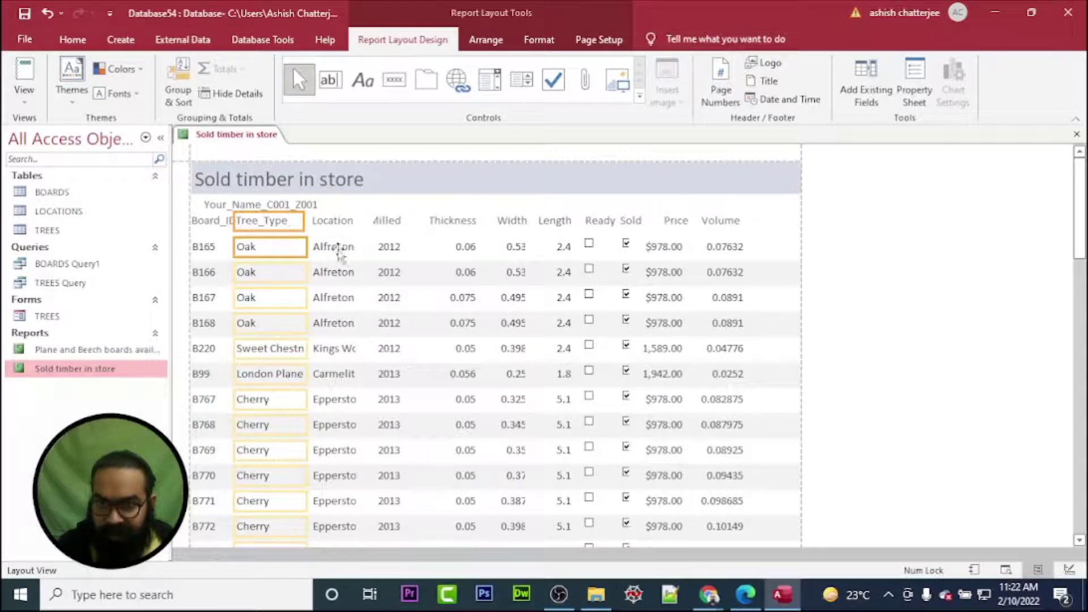
- Review the task 8 report requirements in the worksheet in Edge, and return to the report in Access
left_click(746, 595)
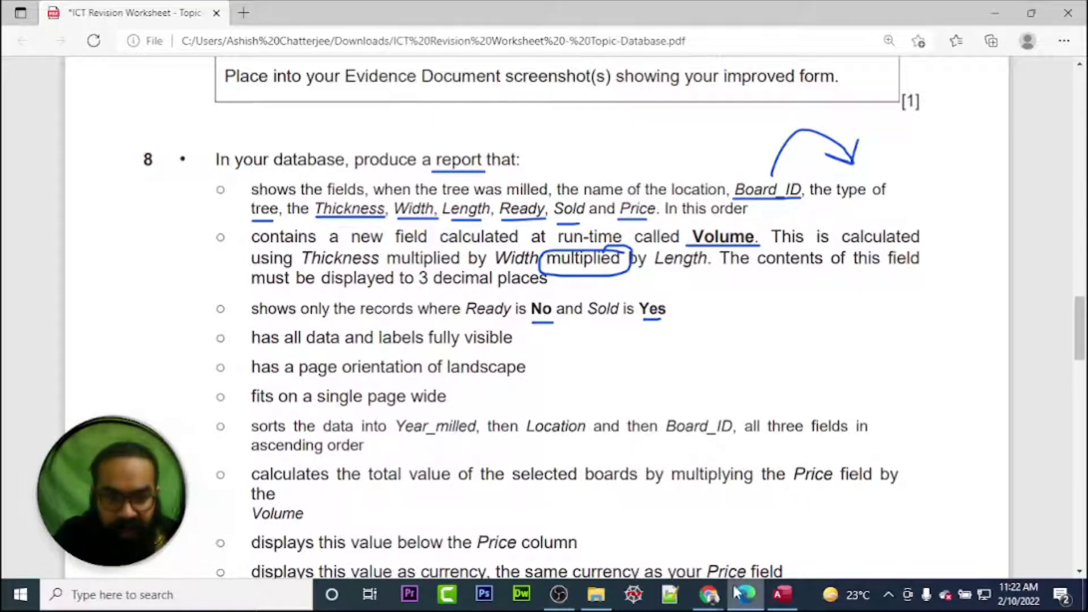
mouse_move(794, 606)
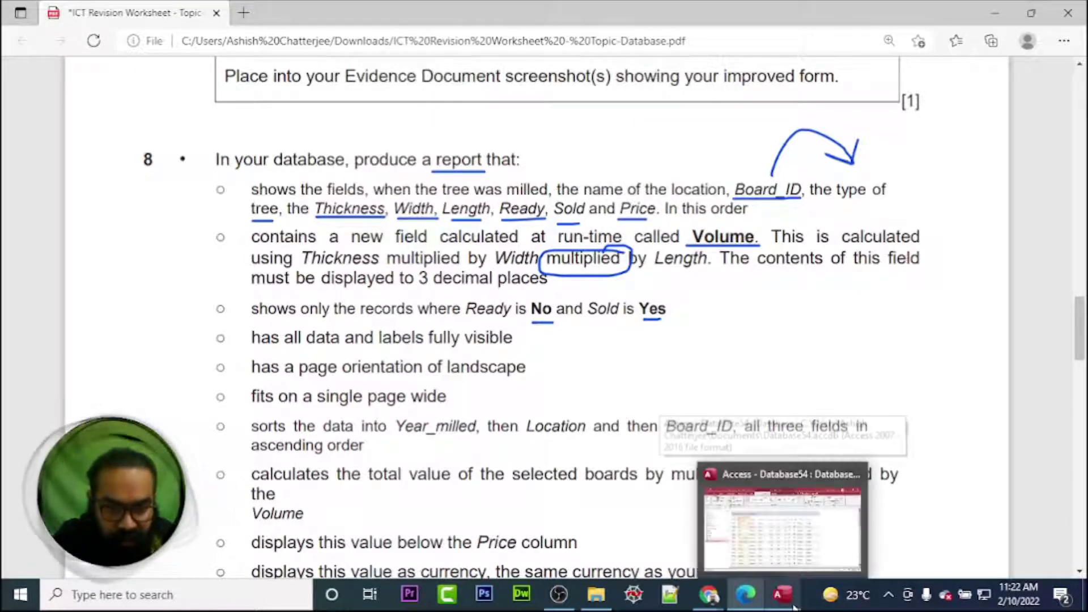
left_click(794, 607)
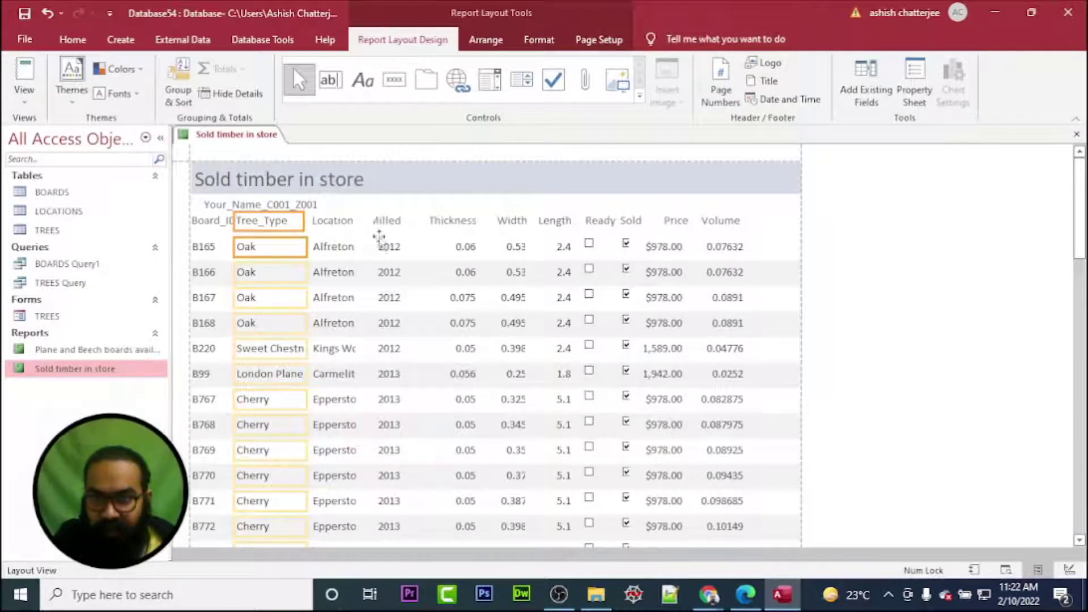
- Check the stock value total at the end of the report, and close the report with its design changes saved
scroll(646, 377, "down", 10)
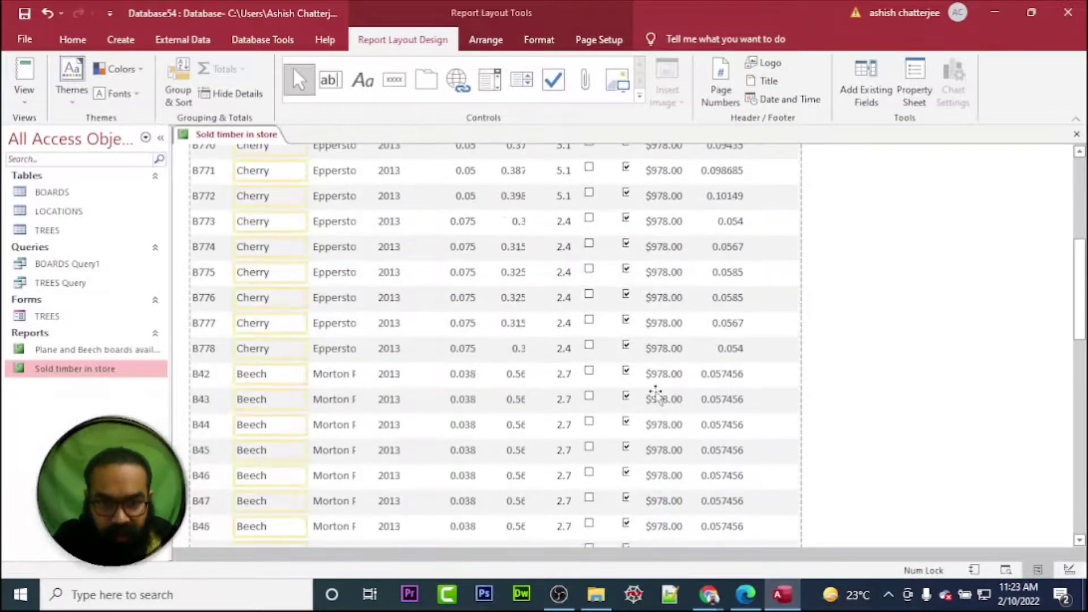
scroll(656, 394, "down", 10)
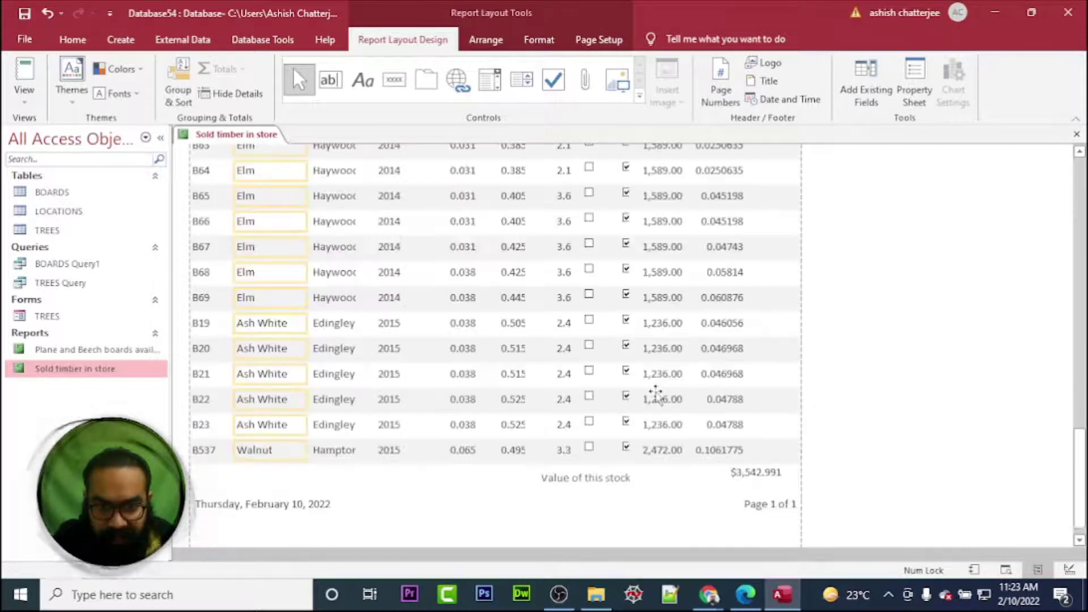
left_click(740, 476)
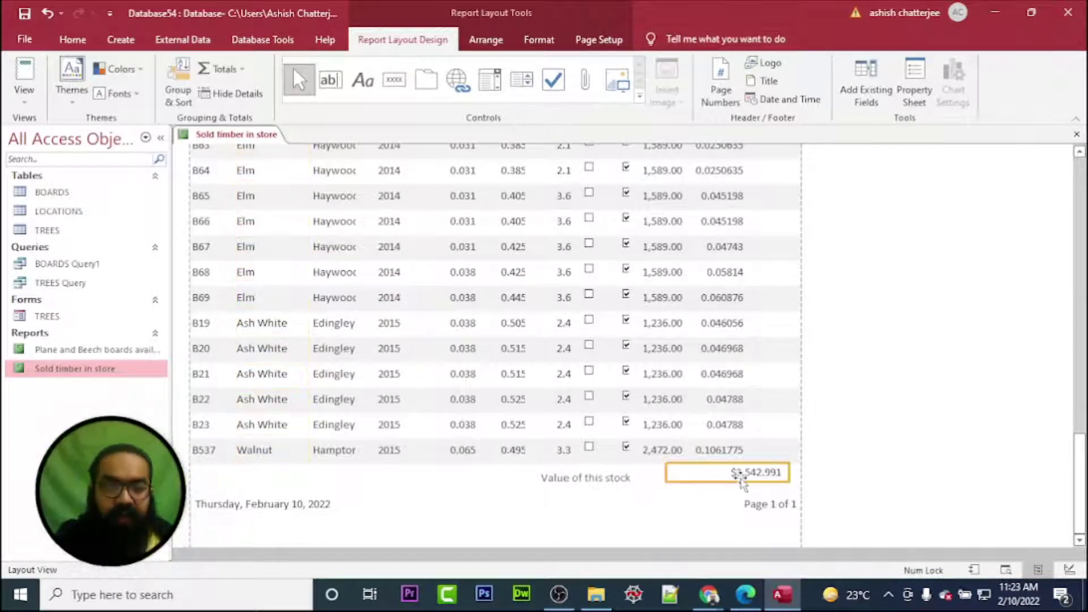
left_click(247, 75)
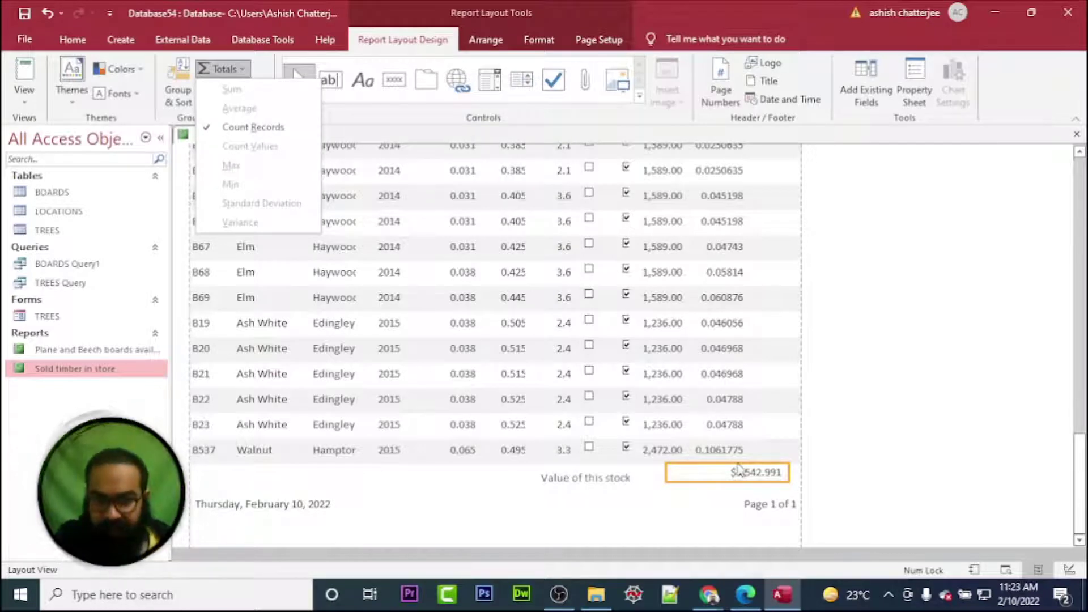
left_click(621, 489)
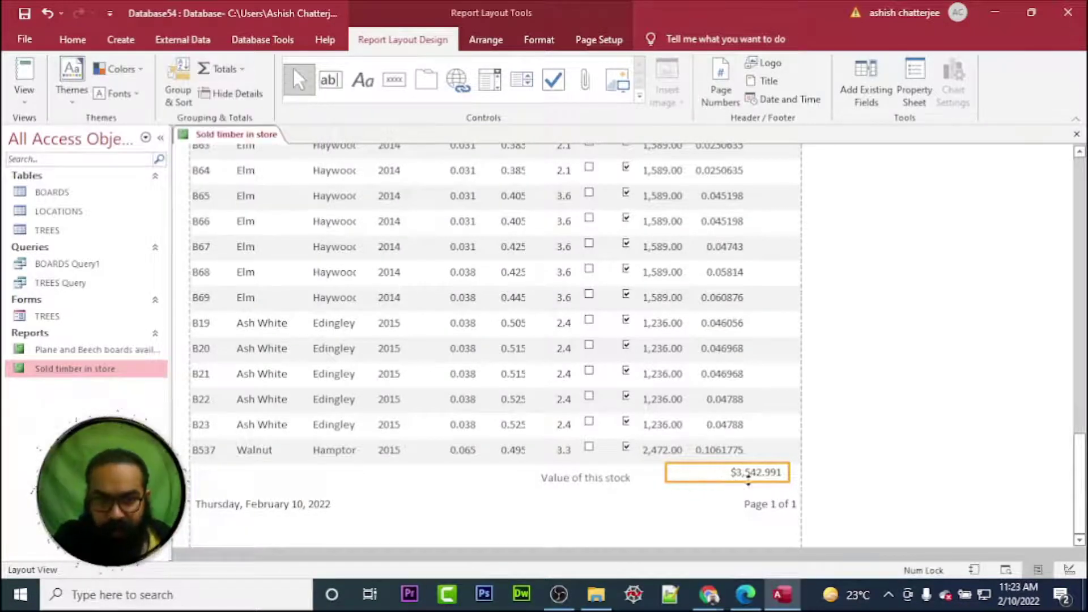
left_click(616, 486)
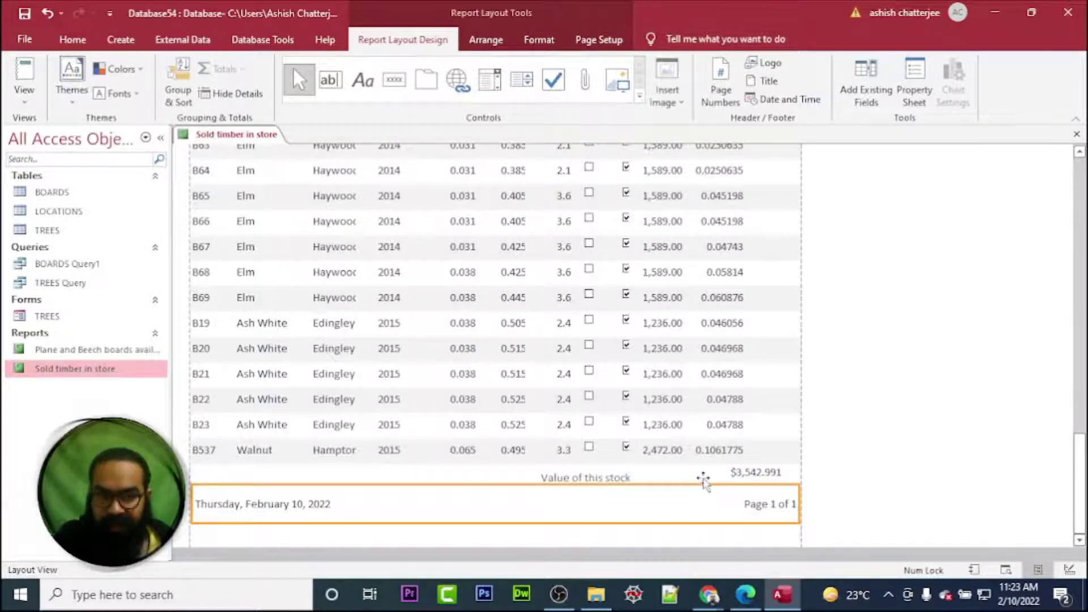
left_click(702, 478)
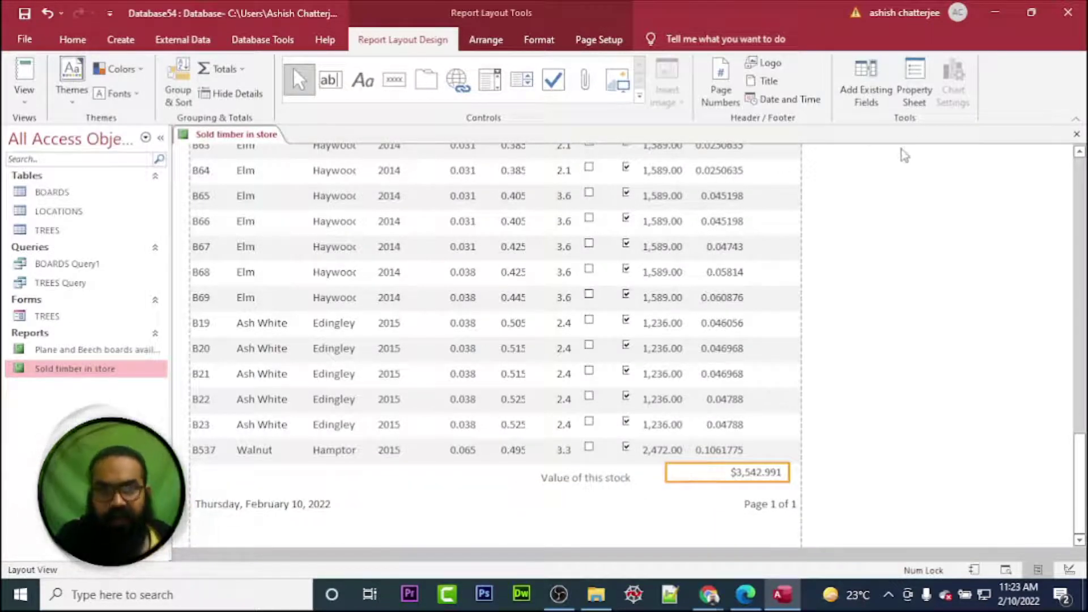
left_click(1077, 135)
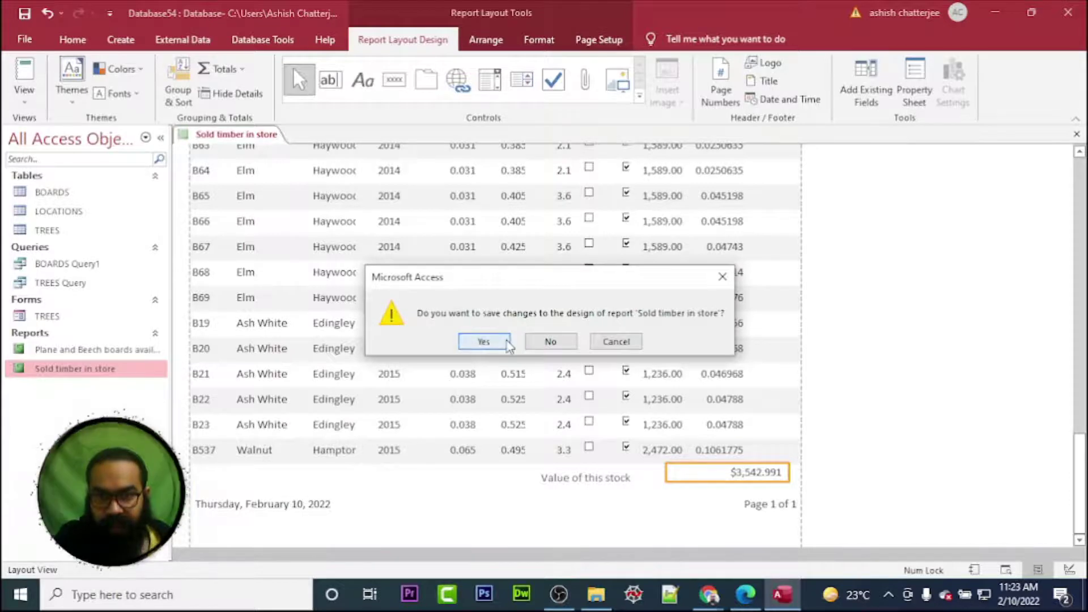
left_click(486, 342)
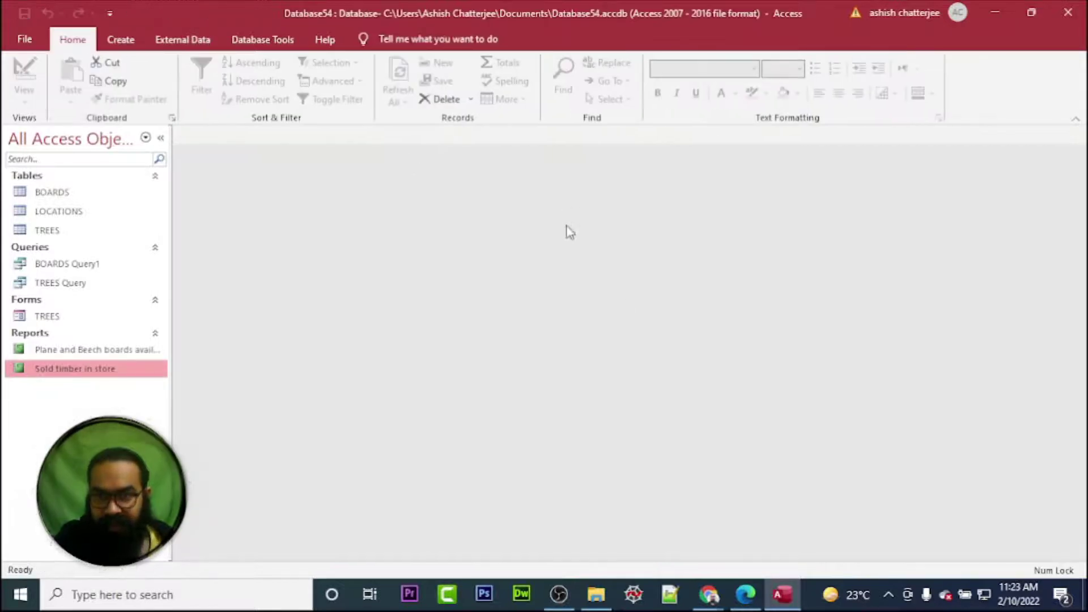
- Read the task 9 report requirements in the worksheet in Edge, and return to the database in Access
left_click(746, 594)
scroll(543, 372, "down", 1)
scroll(543, 371, "down", 10)
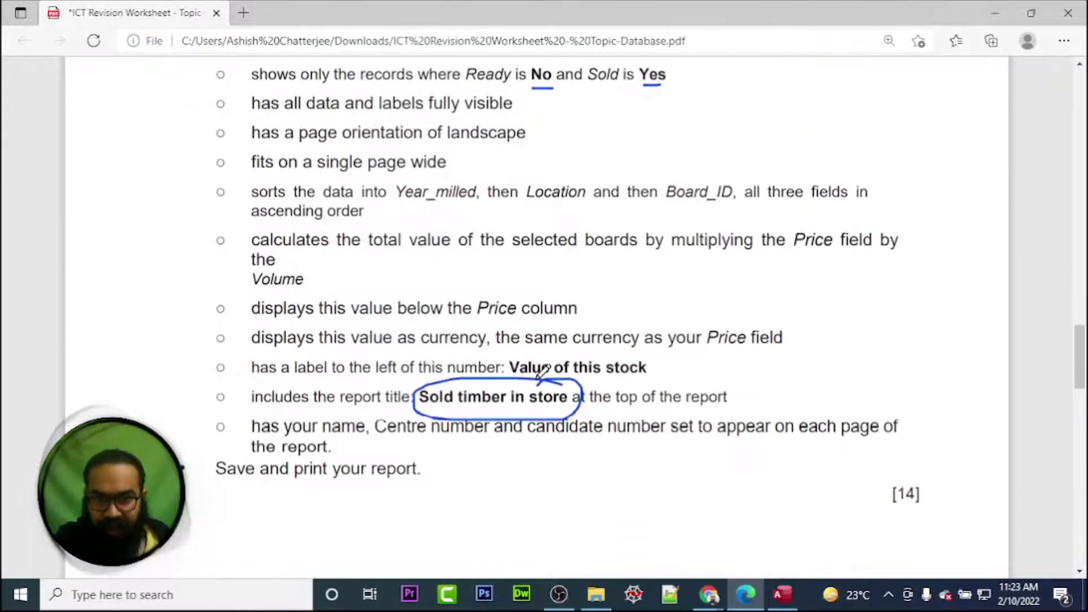
scroll(543, 371, "down", 3)
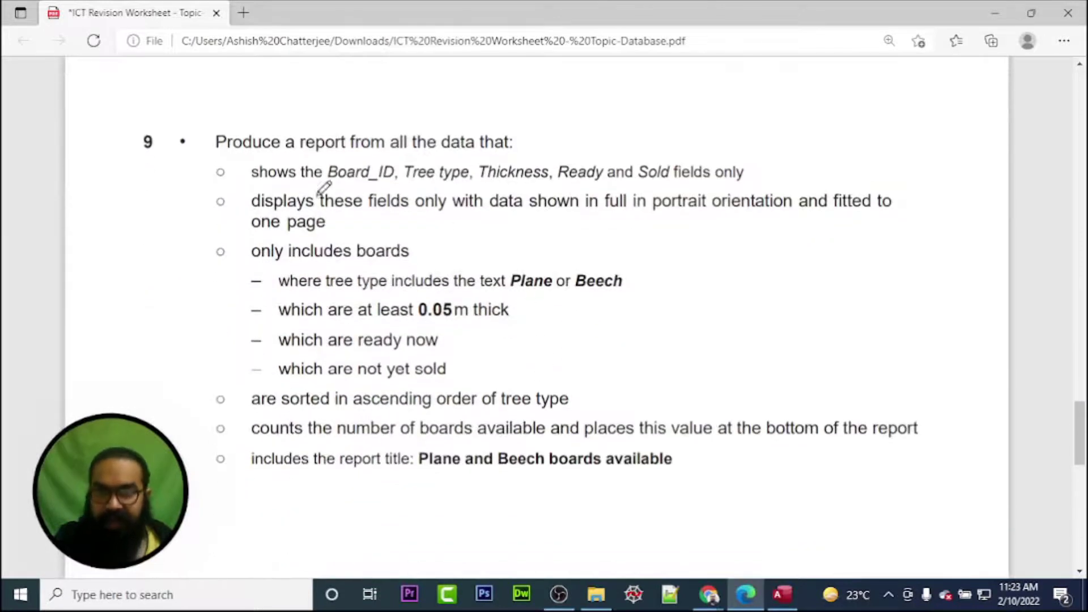
left_click(782, 594)
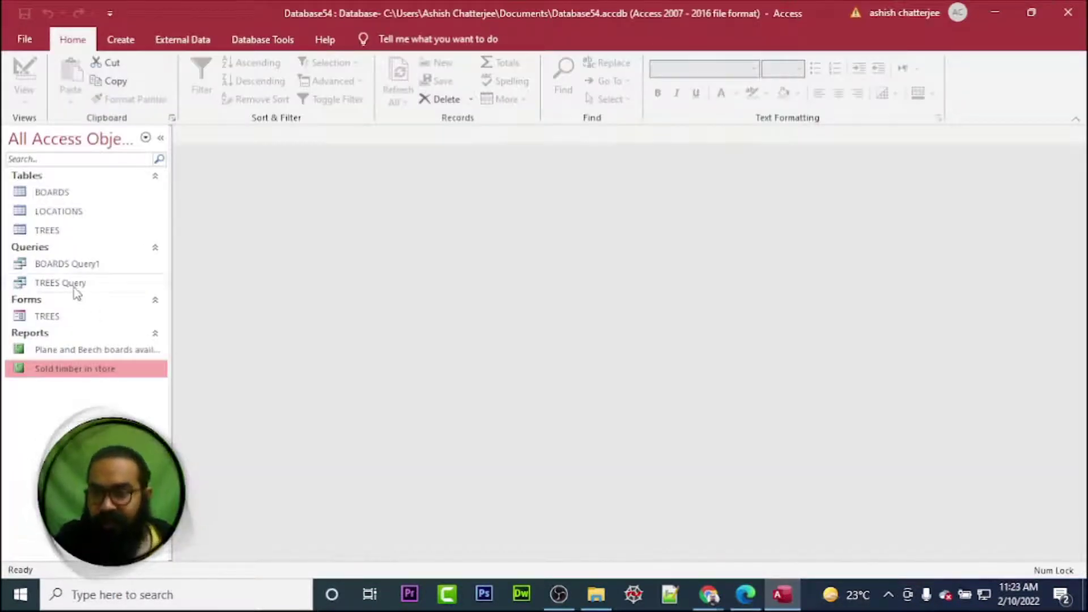
- Open BOARDS Query1 in Design View and enlarge the table area to show the TREES and BOARDS field lists
right_click(72, 266)
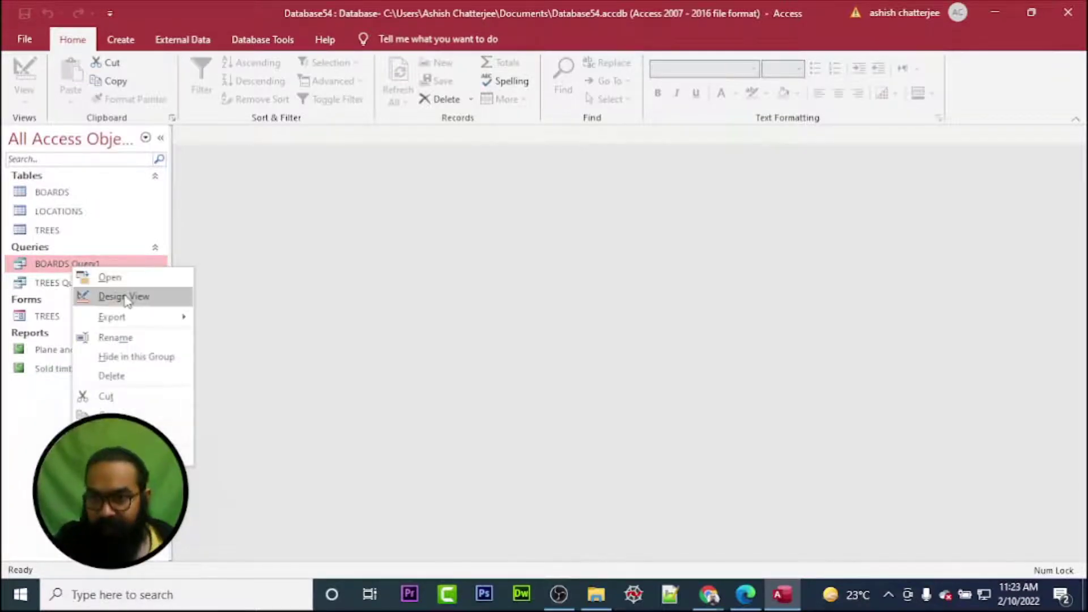
left_click(127, 296)
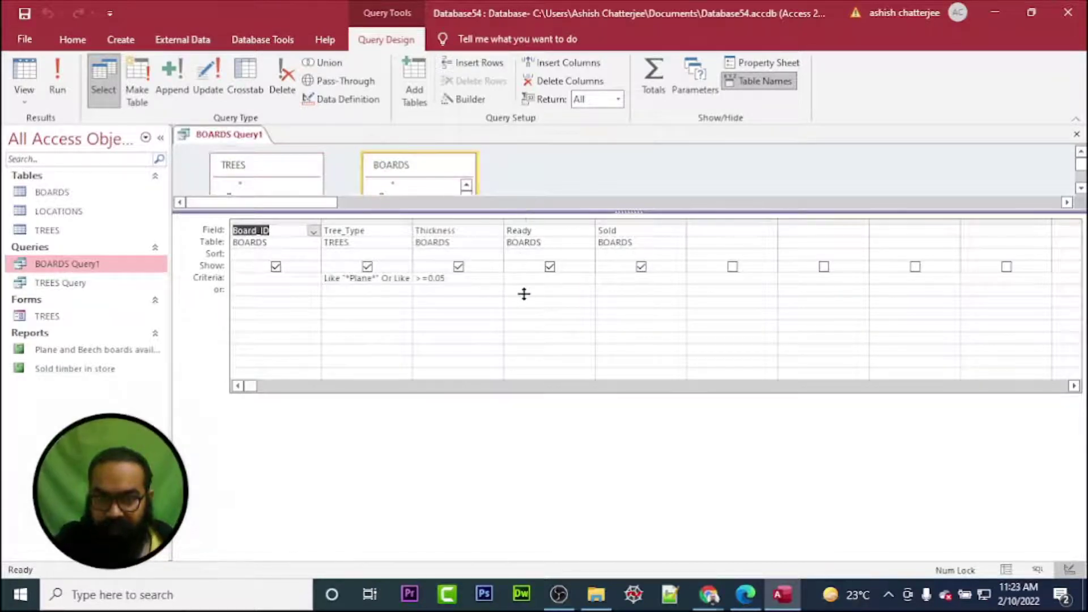
left_click_drag(524, 211, 524, 293)
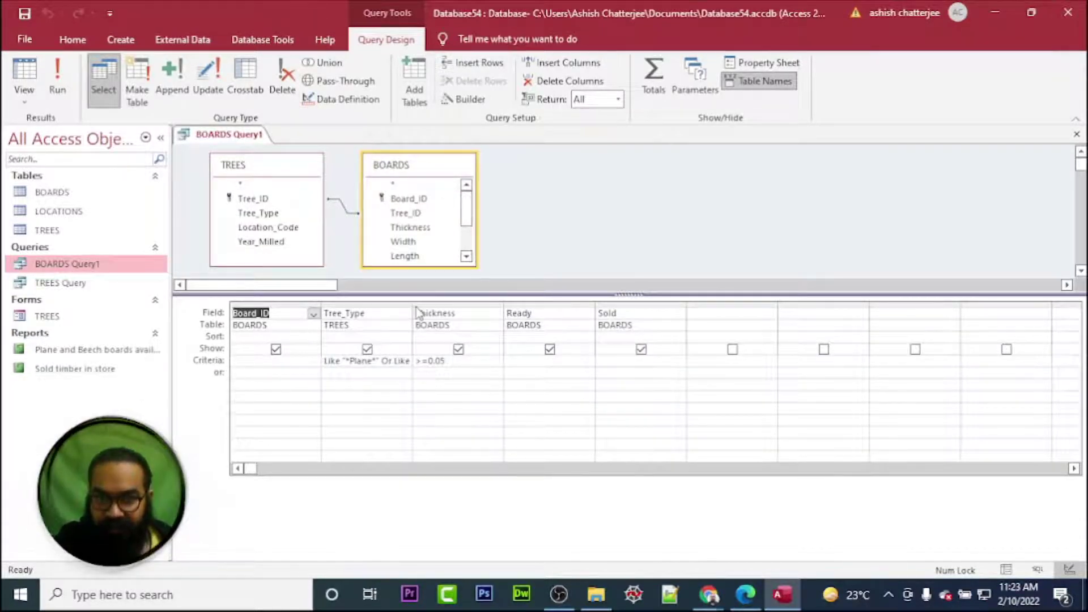
- Widen the Tree_Type column in the query grid, and underline Plane and Beech in the task 9 worksheet in Edge before returning to Access
left_click_drag(410, 307, 462, 307)
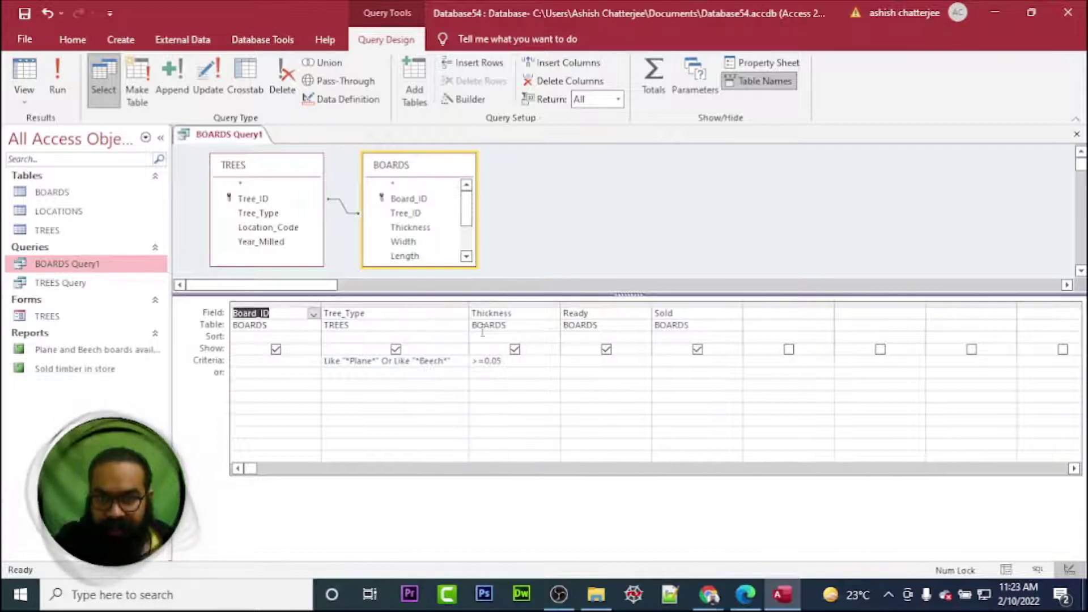
left_click(746, 595)
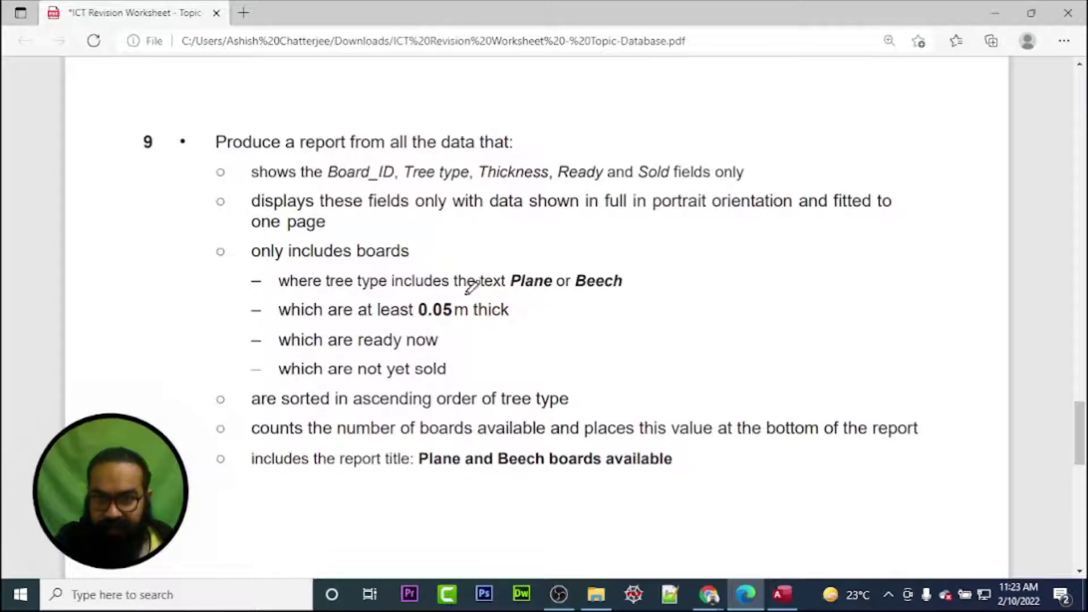
left_click_drag(499, 297, 638, 297)
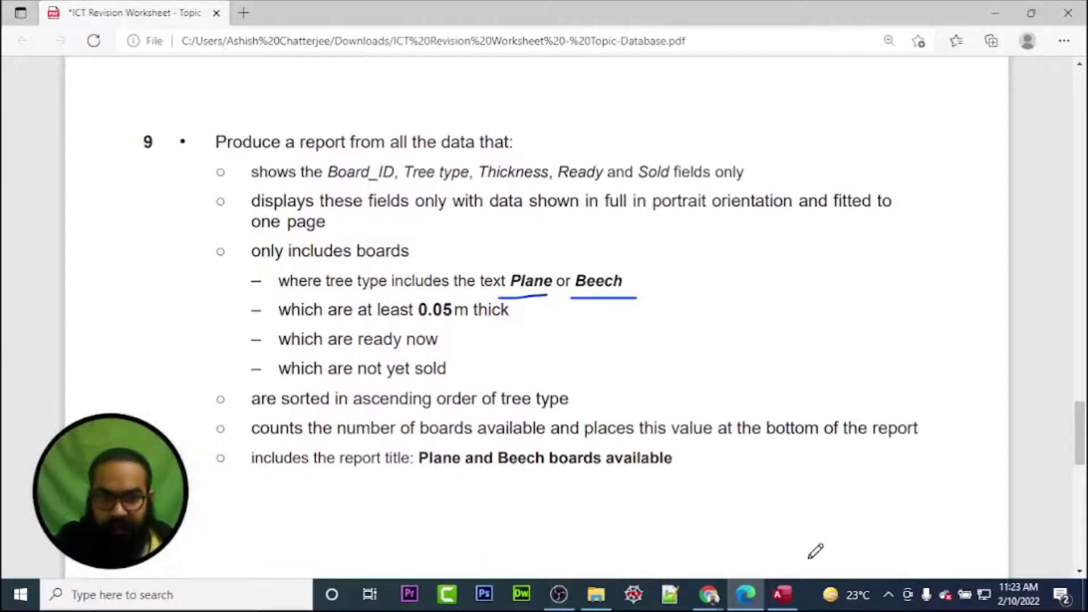
left_click(782, 594)
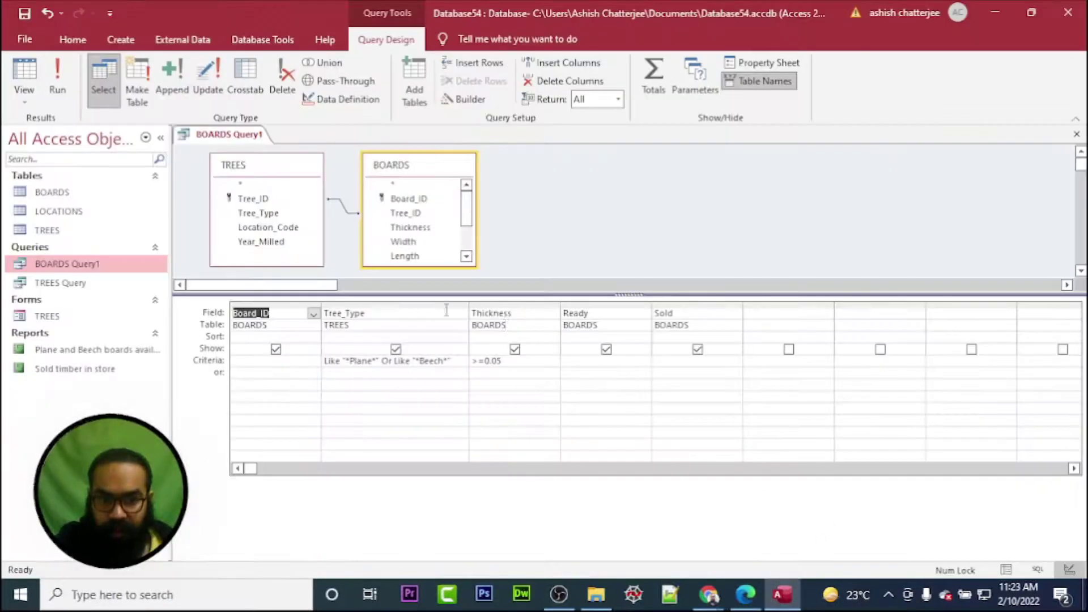
- Check the Plane or Beech criteria in the Tree_Type column, and run BOARDS Query1
left_click(341, 358)
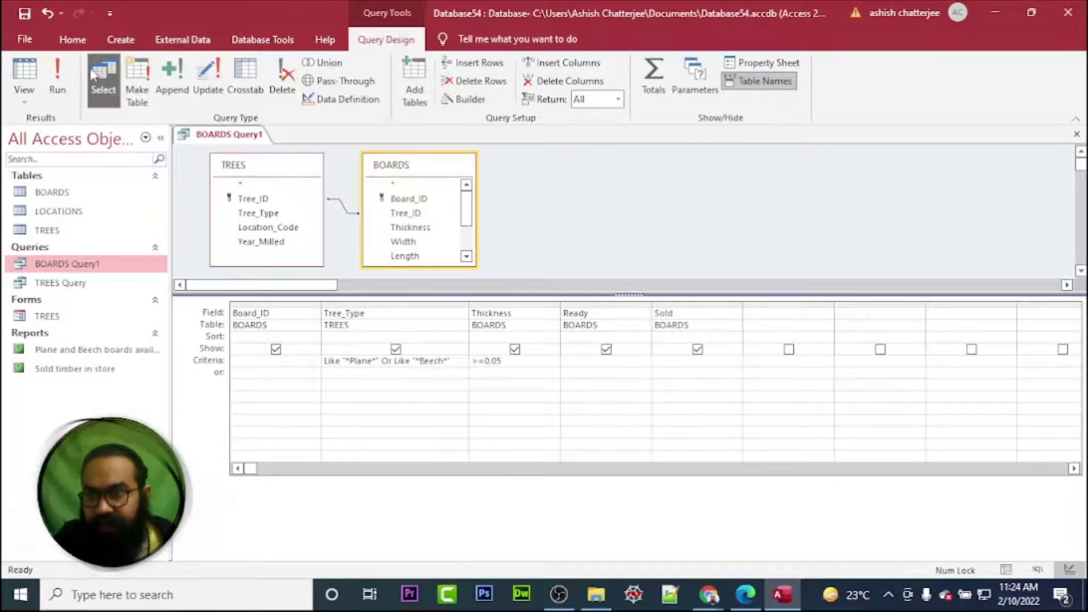
left_click(57, 76)
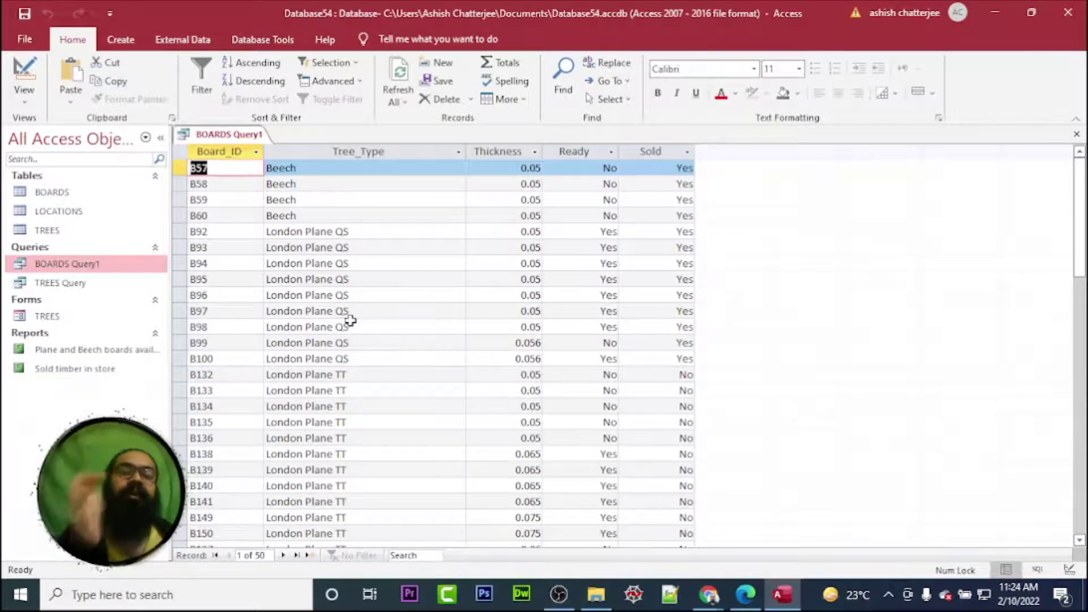
- Circle Plane and Beech and underline the 0.05 m thickness requirement in the task 9 worksheet in Edge
left_click(746, 595)
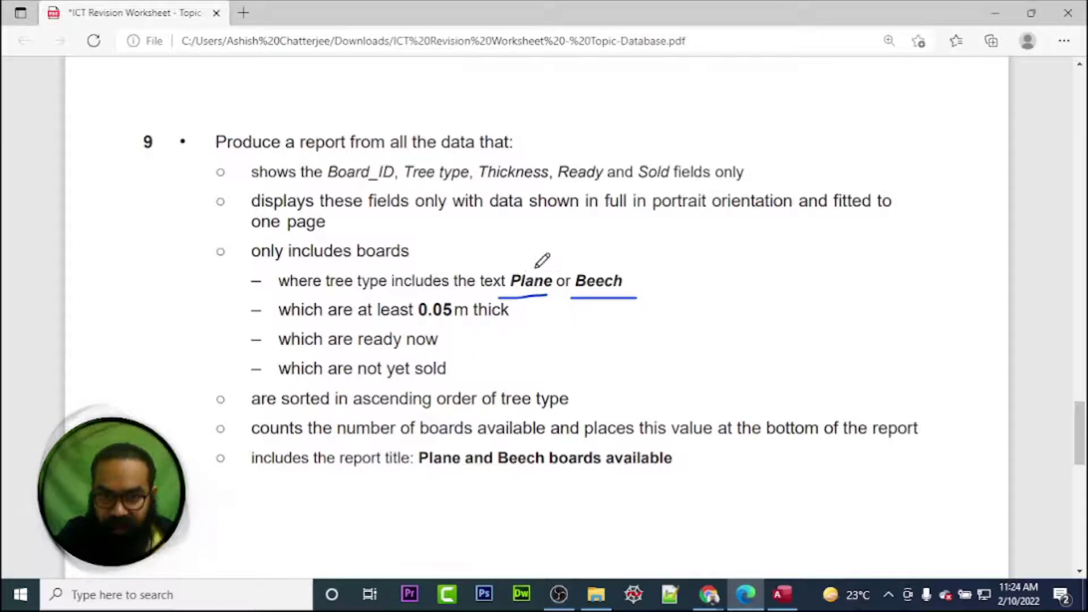
mouse_move(512, 258)
left_mouse_down()
mouse_move(575, 303)
mouse_move(523, 256)
left_mouse_up()
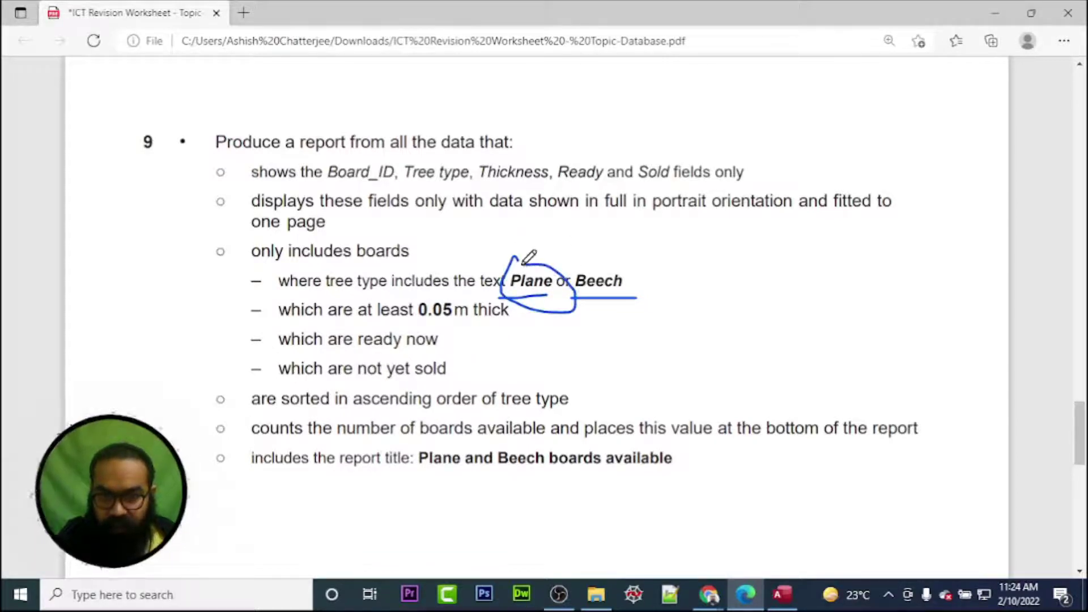
mouse_move(637, 264)
left_mouse_down()
mouse_move(583, 259)
mouse_move(660, 311)
mouse_move(606, 252)
mouse_move(598, 265)
left_mouse_up()
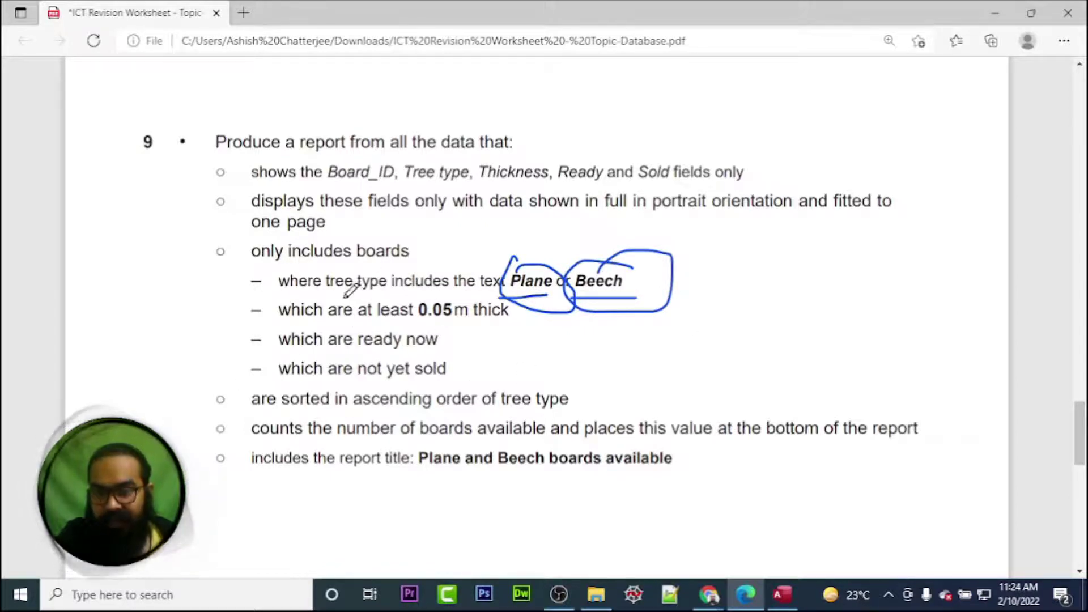
left_click_drag(321, 330, 493, 329)
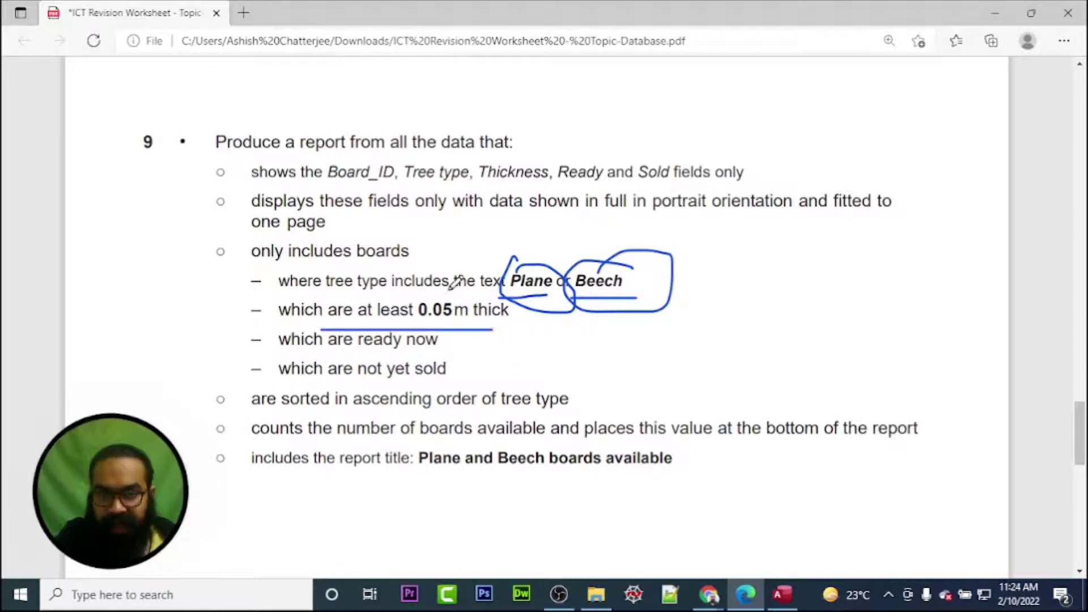
- Return to the database in Access and close BOARDS Query1 with its changes saved
left_click(781, 596)
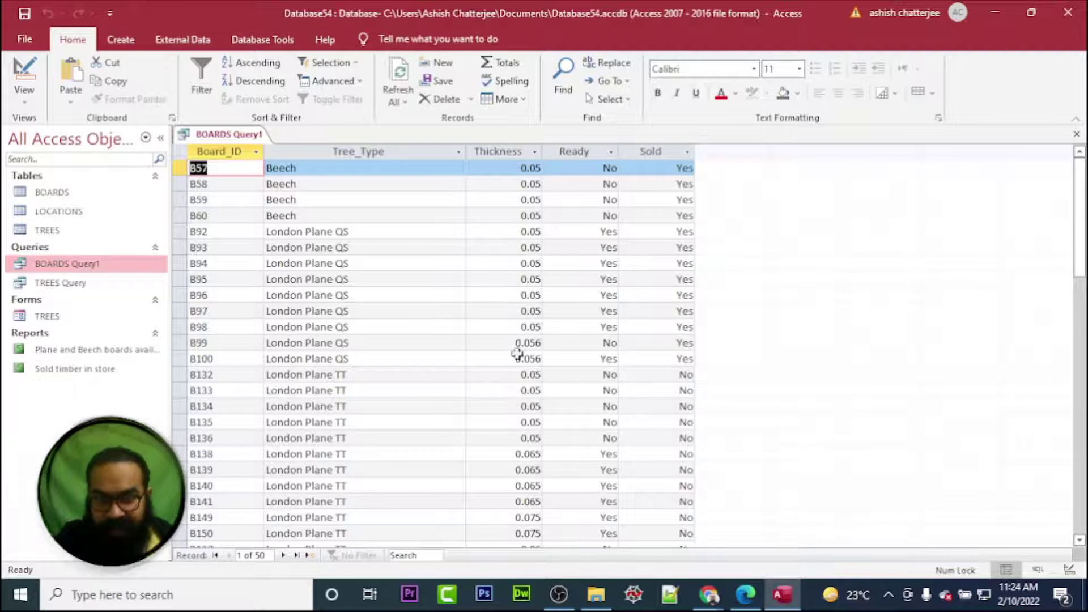
left_click(1077, 134)
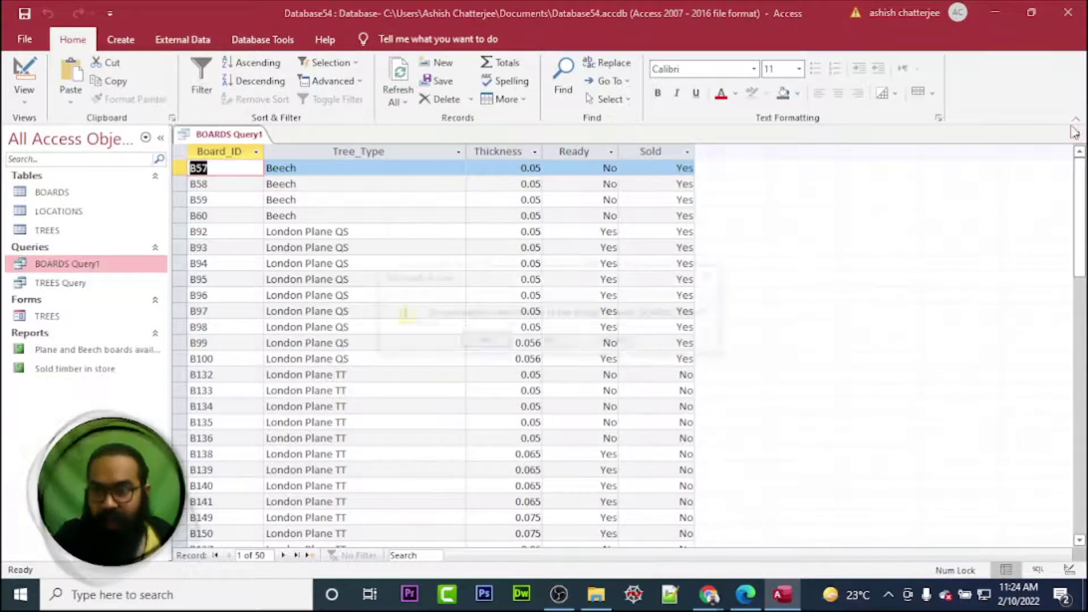
left_click(487, 341)
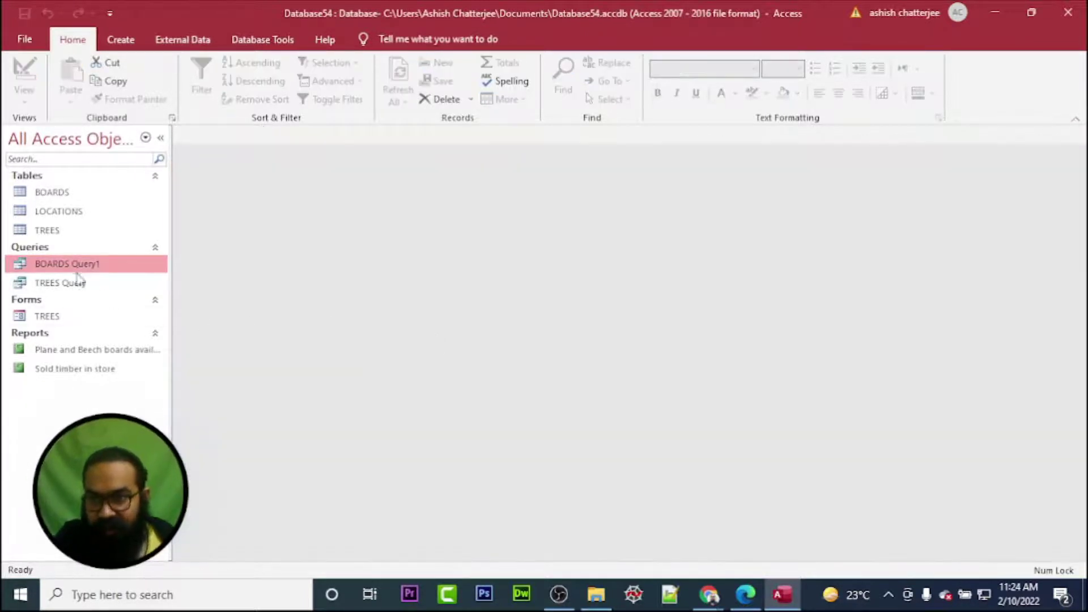
- Reopen BOARDS Query1 in Design View to examine the Thickness criterion, and close the query
right_click(62, 264)
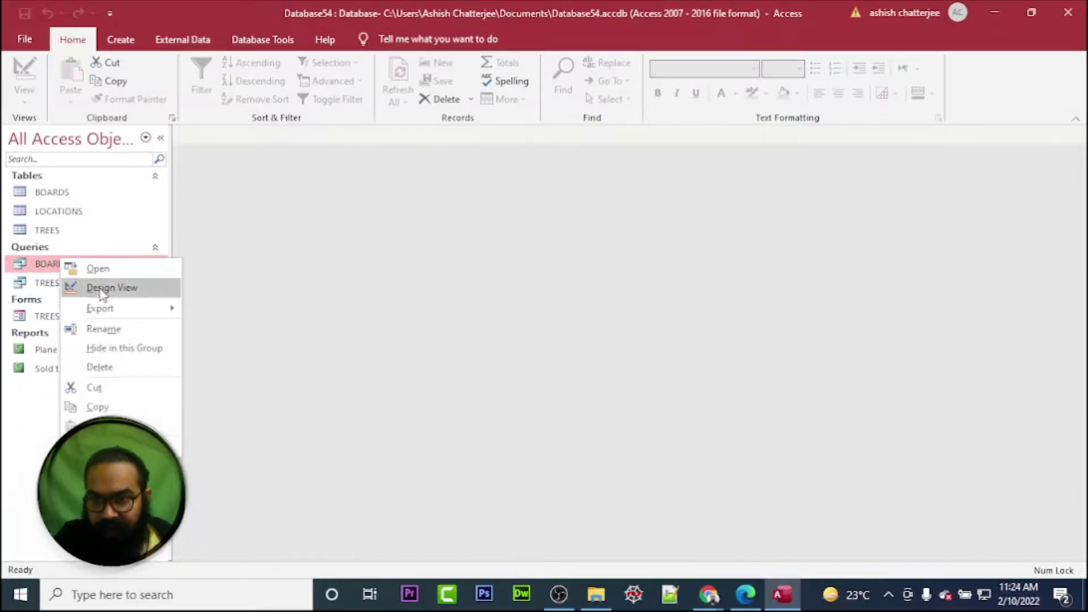
left_click(133, 287)
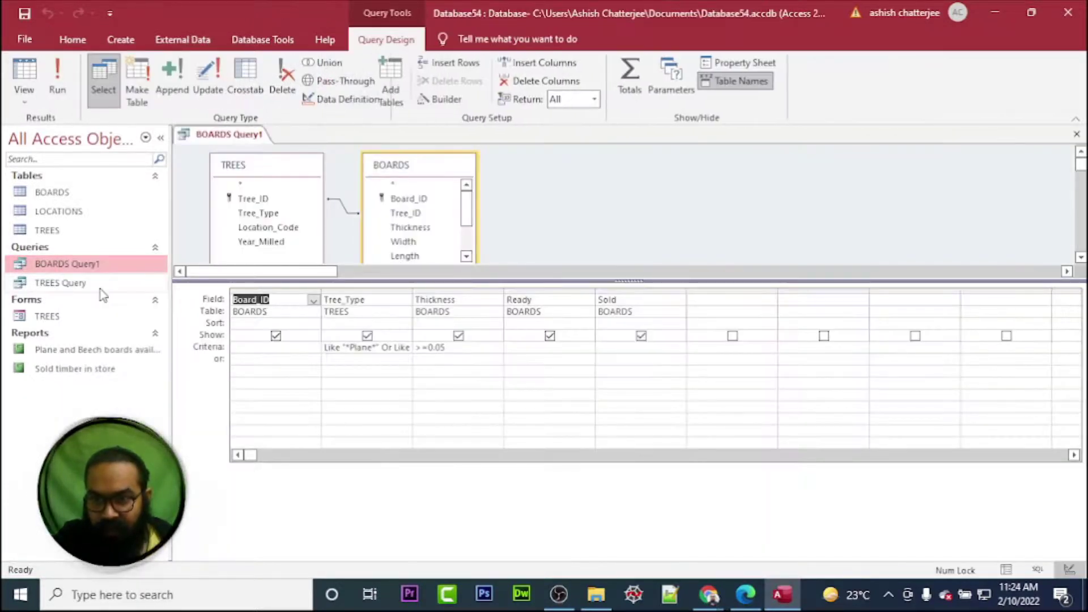
left_click(458, 349)
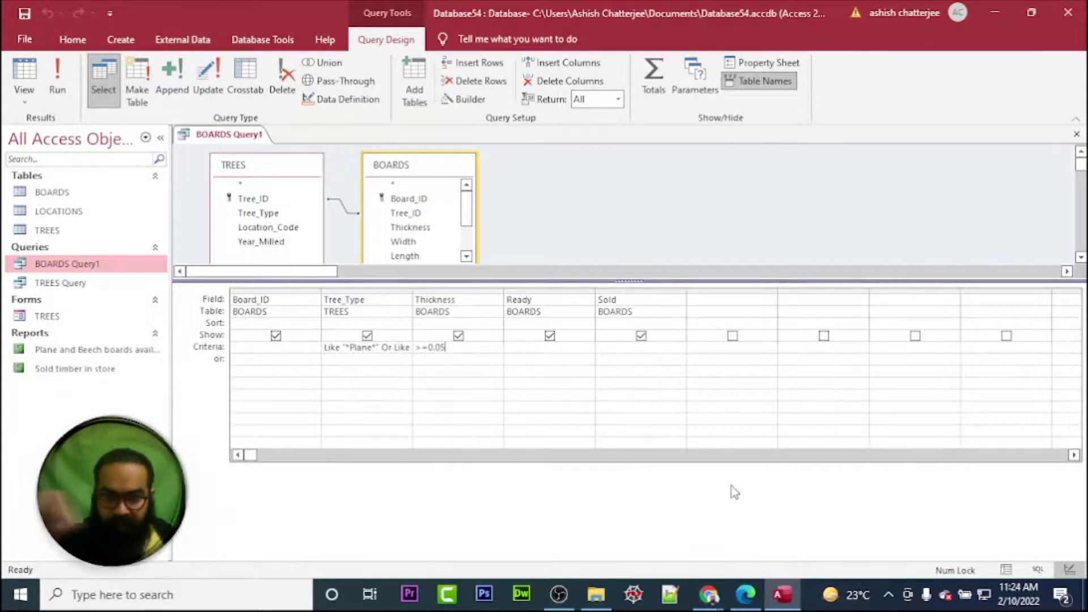
left_click(1076, 137)
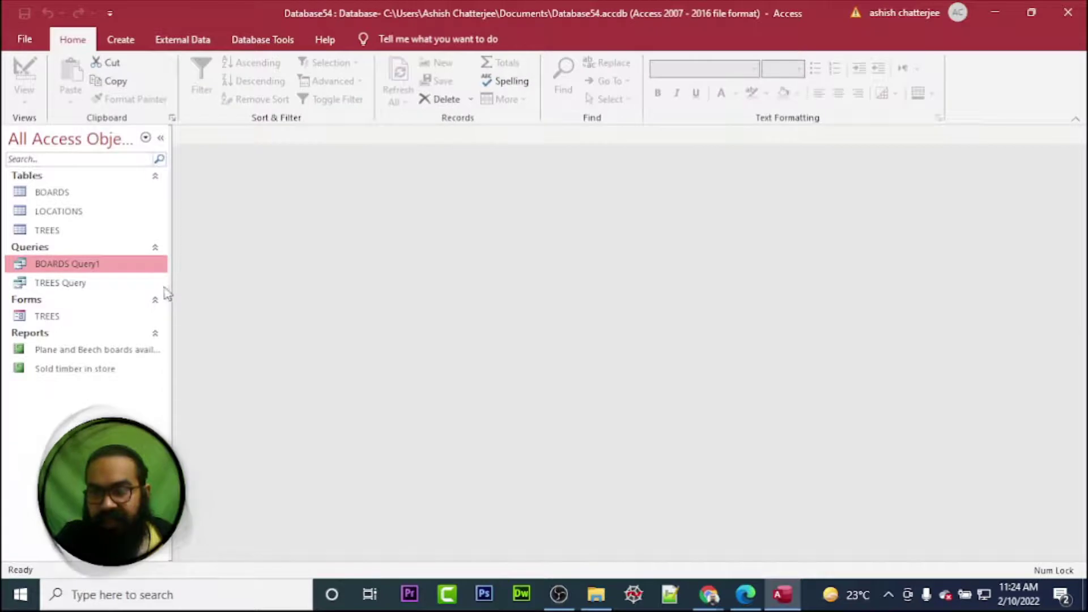
- Open the Sold timber in store and Plane and Beech boards available reports, check the board count at the end, and close both
double_click(45, 372)
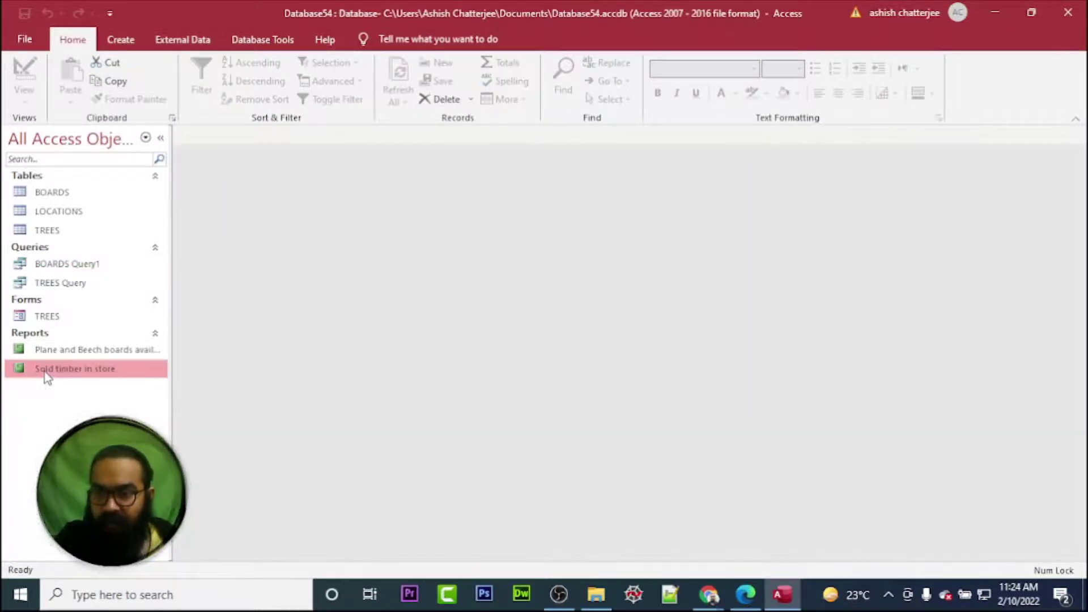
double_click(56, 349)
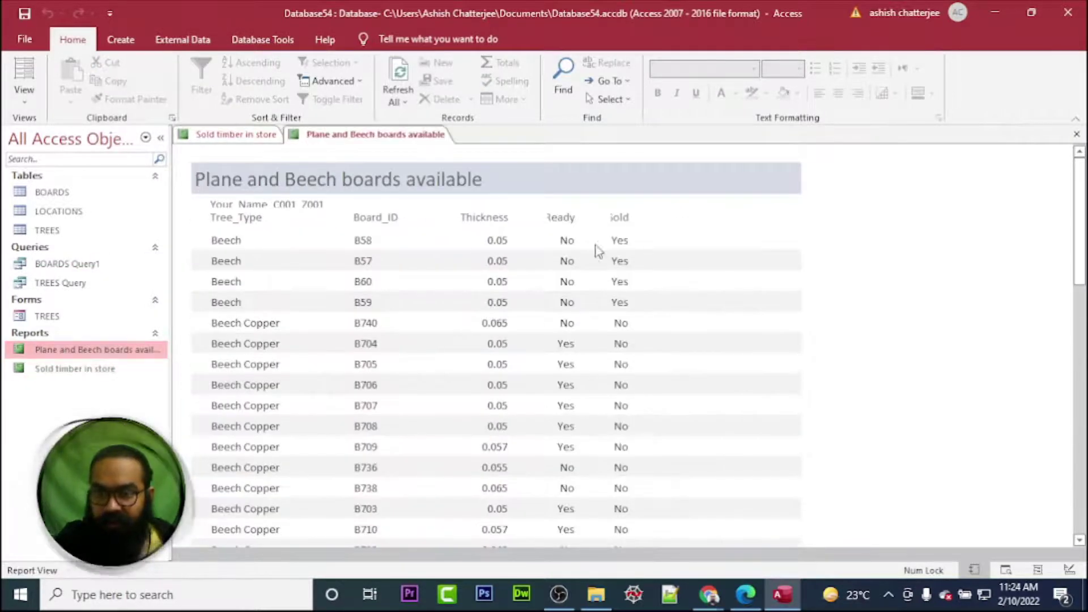
scroll(482, 357, "down", 6)
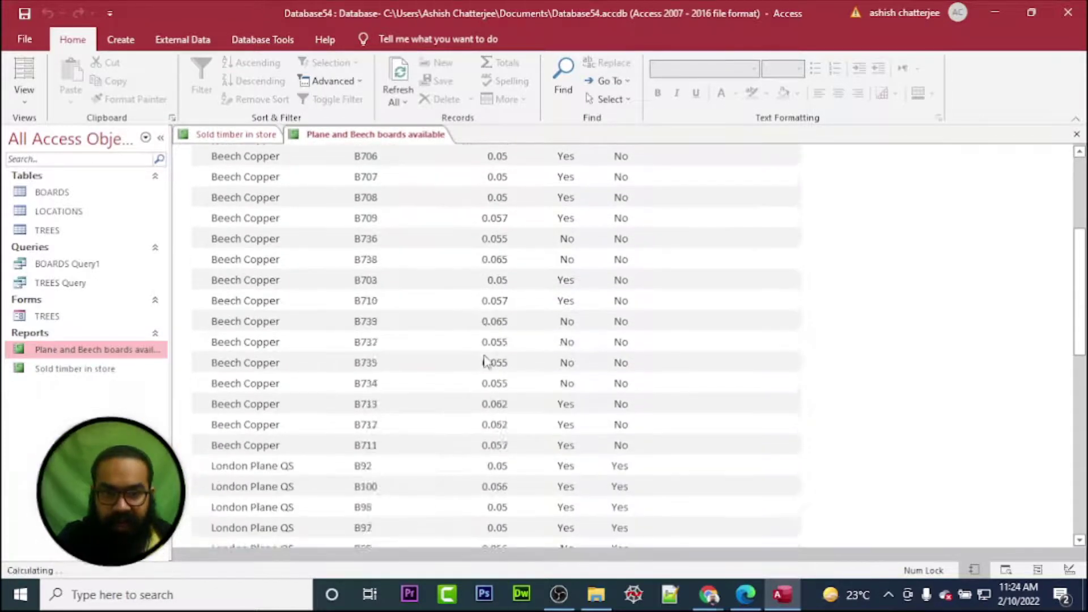
scroll(486, 360, "down", 10)
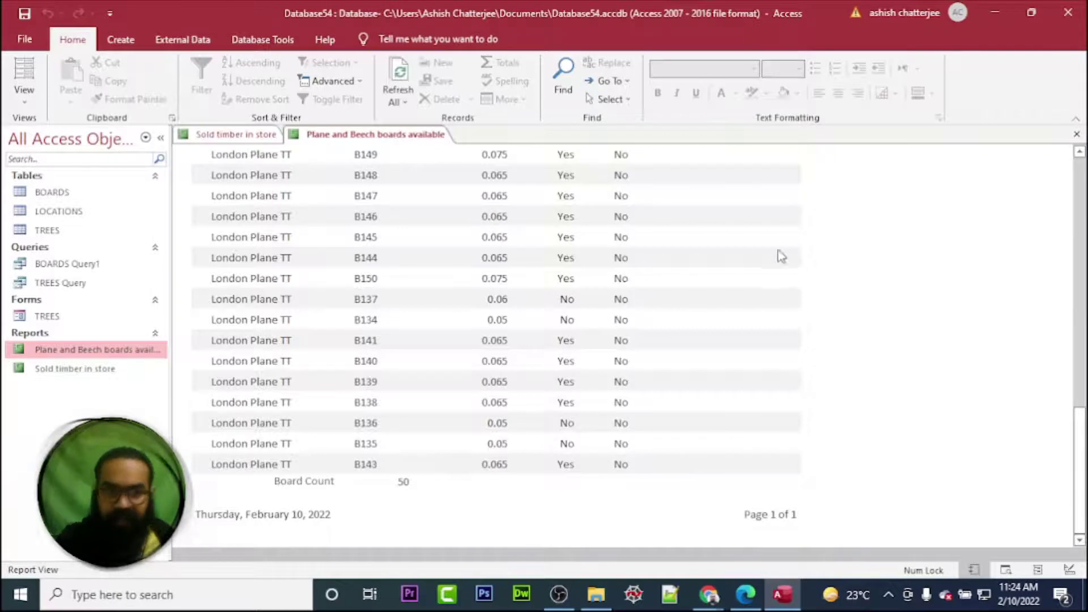
left_click(1076, 134)
left_click(1077, 135)
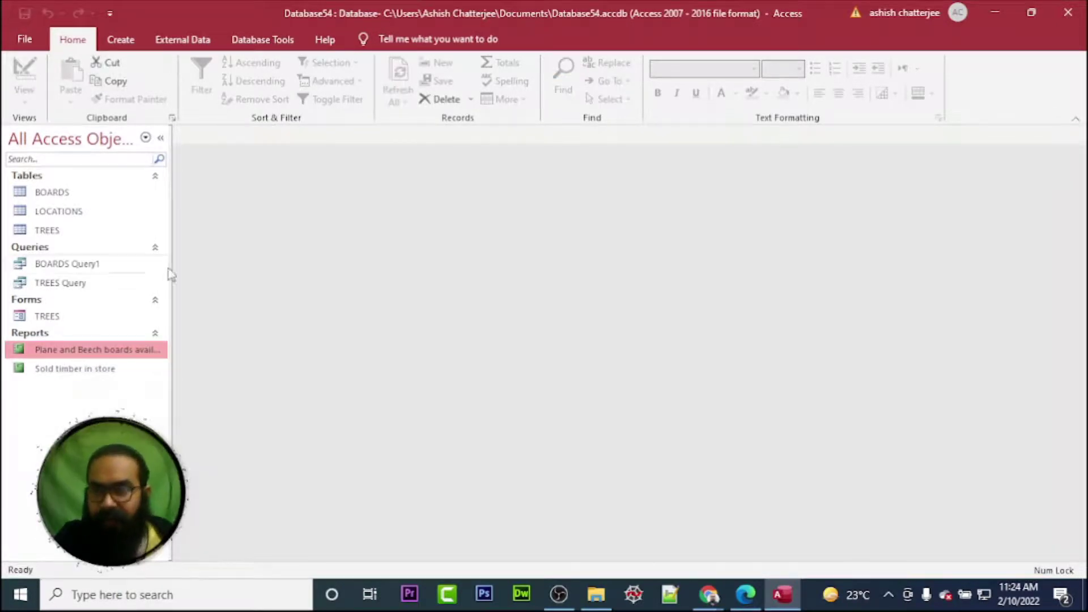
- View the records of the BOARDS table, and reopen the table in Design View
double_click(51, 193)
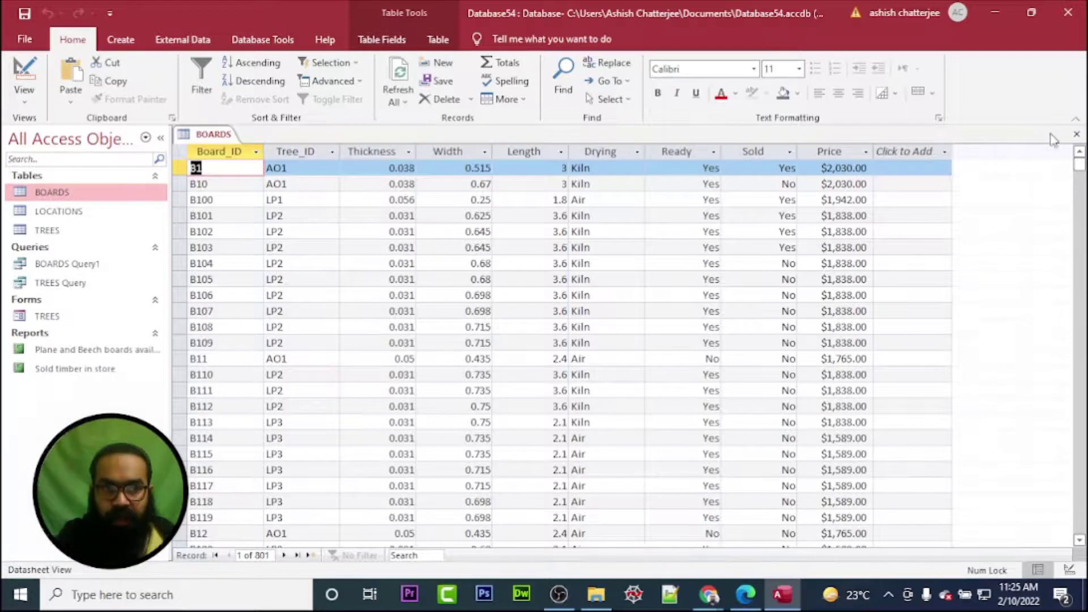
left_click(1074, 139)
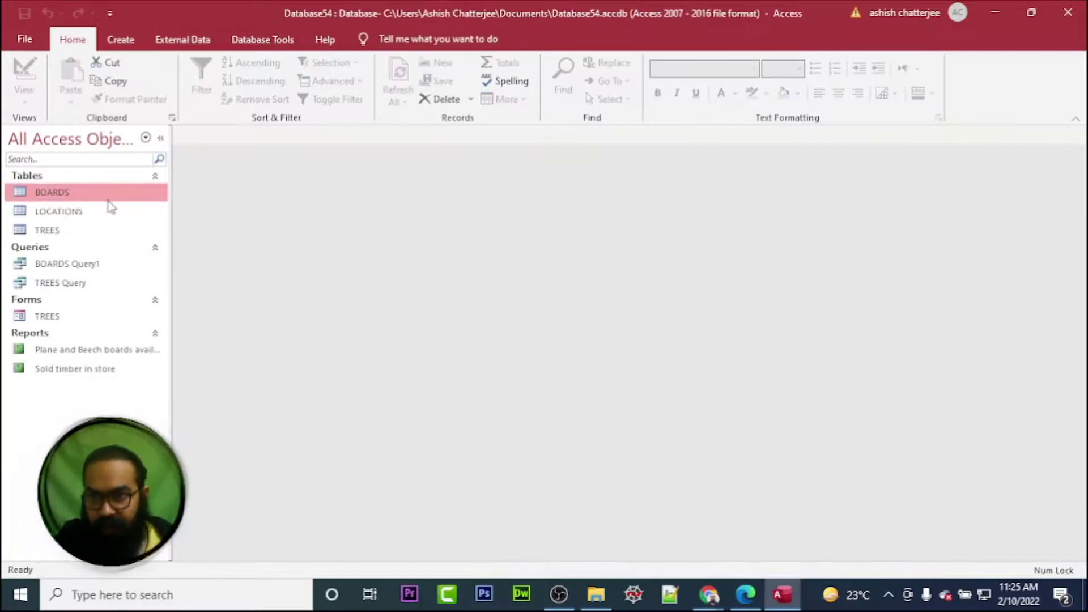
right_click(65, 199)
left_click(118, 225)
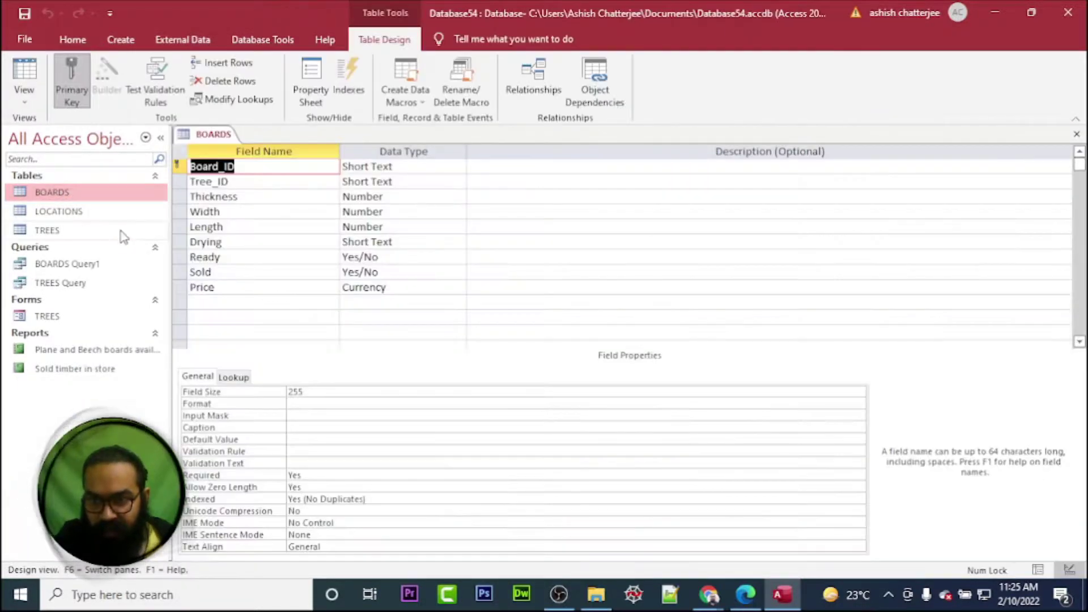
- Show the lookup properties of the Ready field and choose Text Box as its display control
left_click(390, 257)
left_click(341, 391)
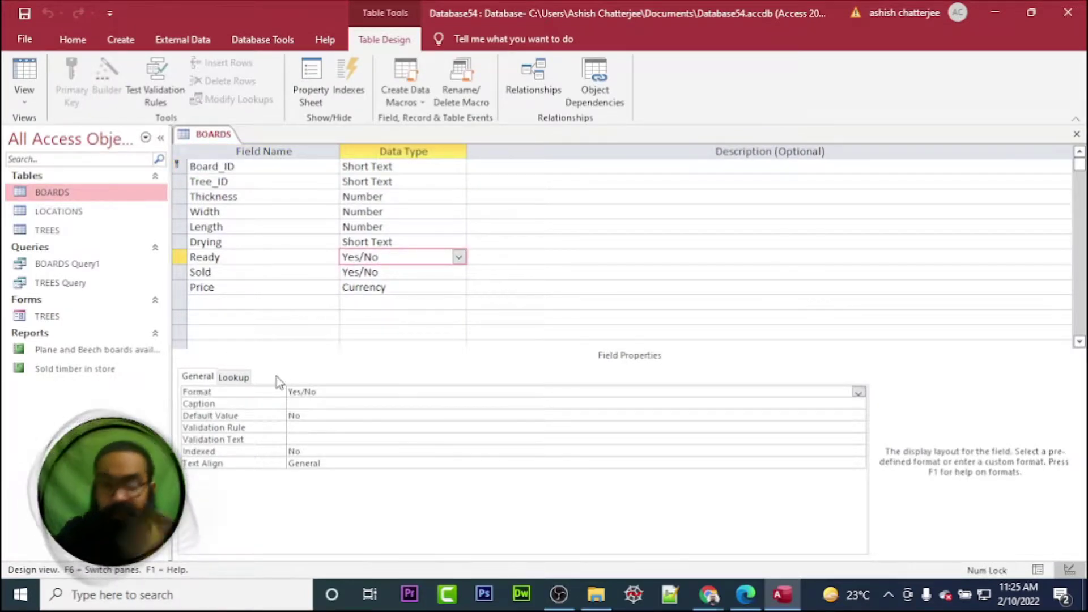
left_click(242, 379)
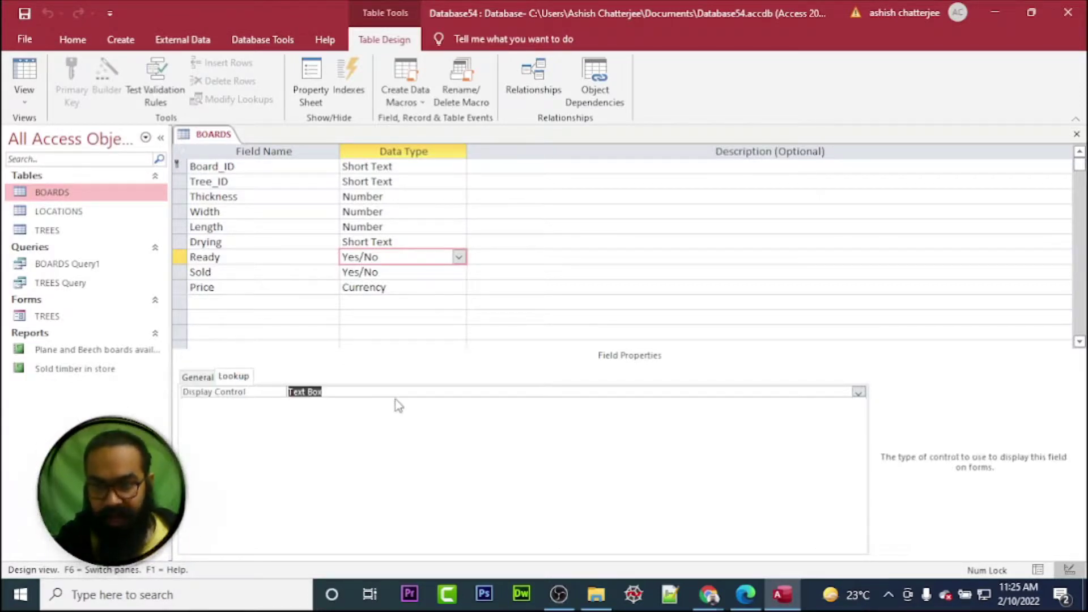
left_click(858, 392)
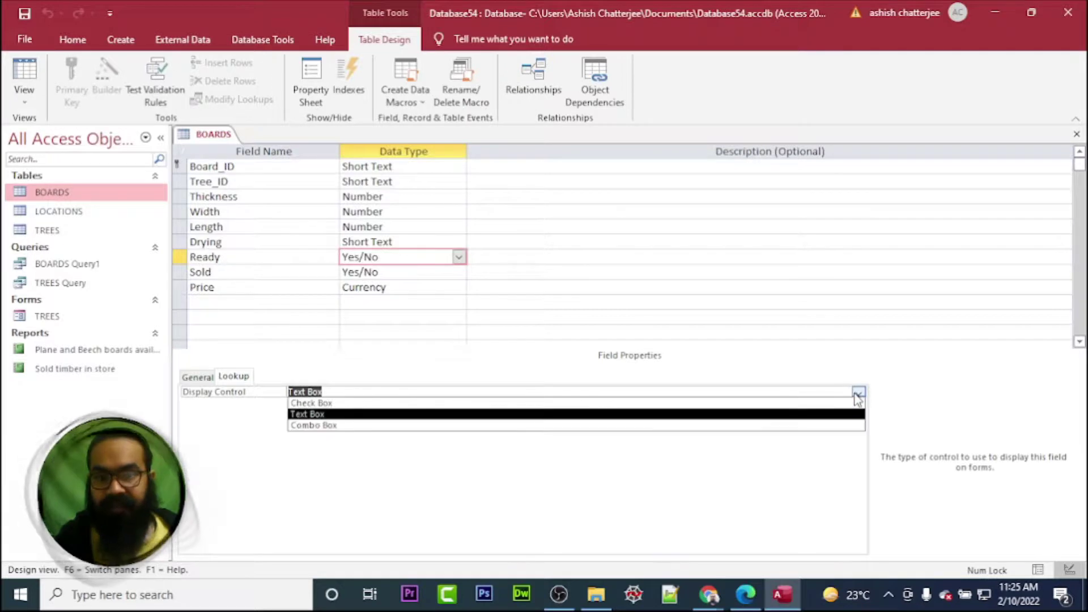
left_click(319, 418)
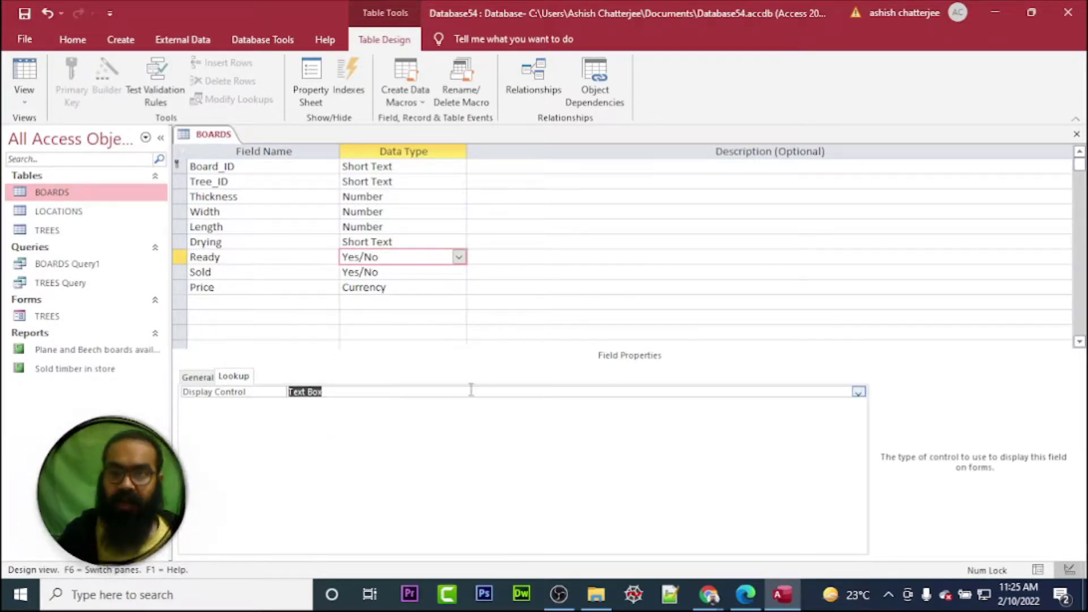
- Set the Ready field's display control to Check Box, and close the BOARDS table with the design changes saved
left_click(859, 392)
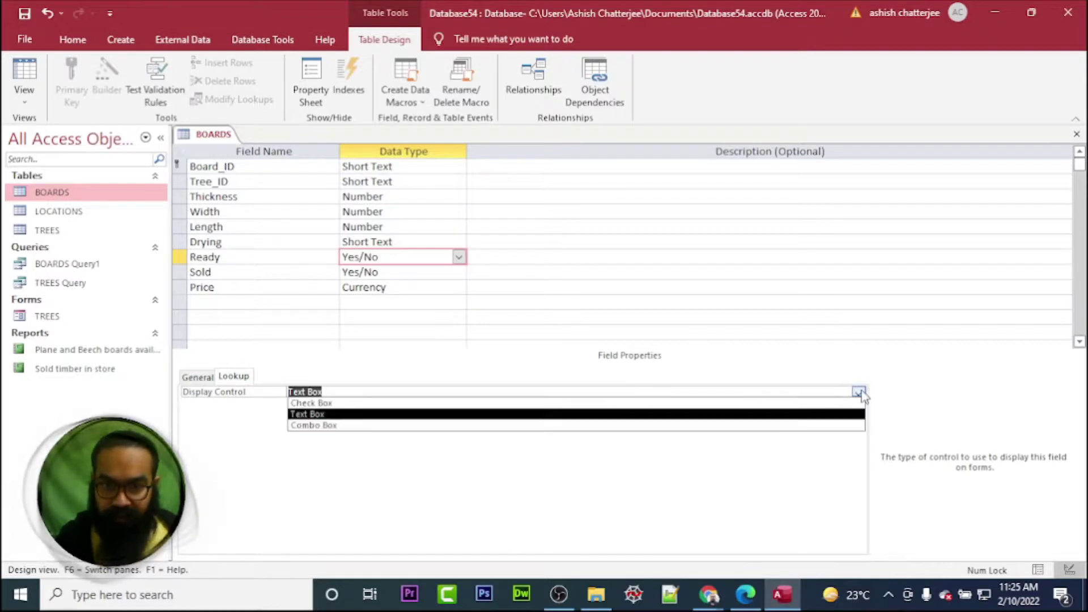
left_click(426, 405)
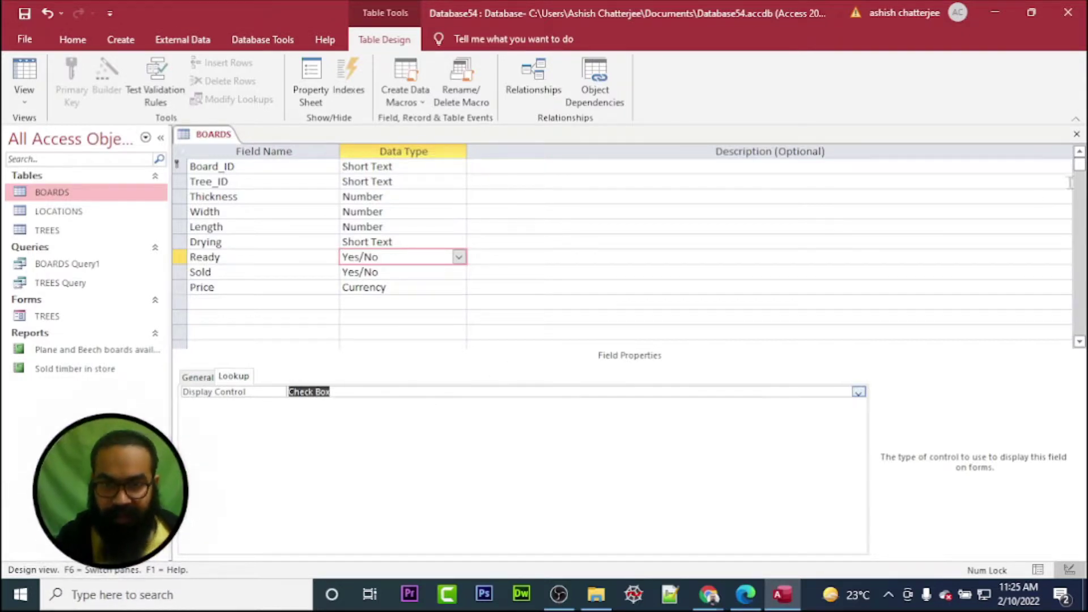
left_click(1077, 134)
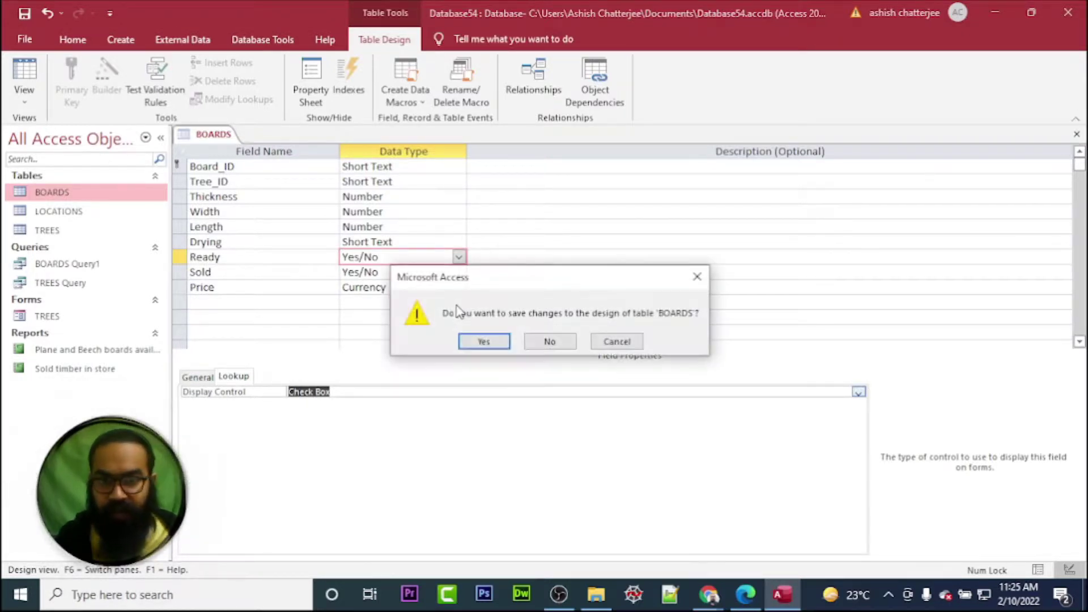
left_click(485, 340)
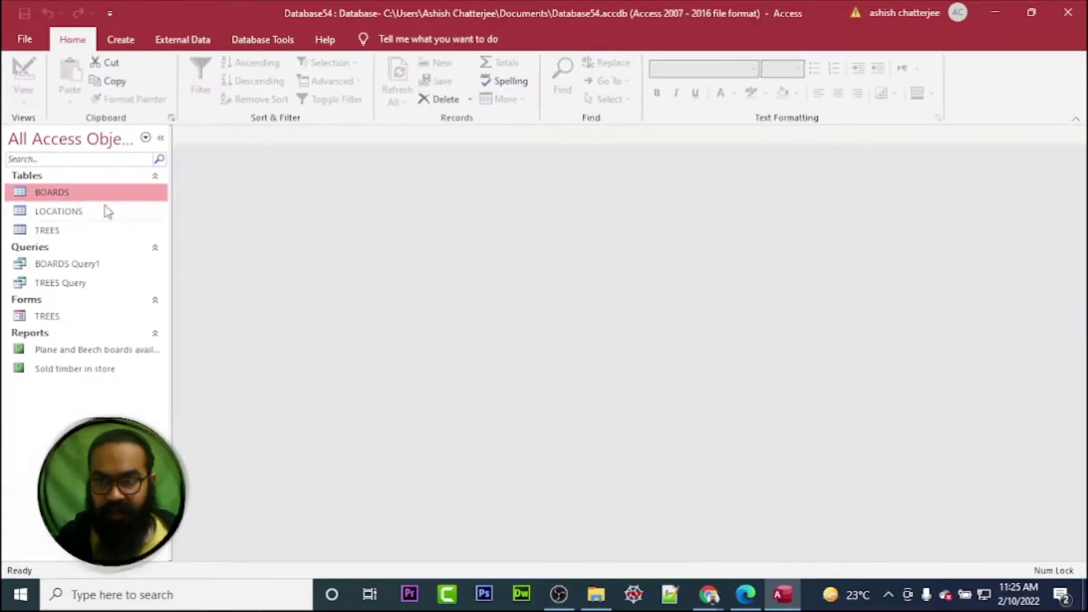
- Check how the Ready column displays in the BOARDS datasheet, and close the table
double_click(52, 194)
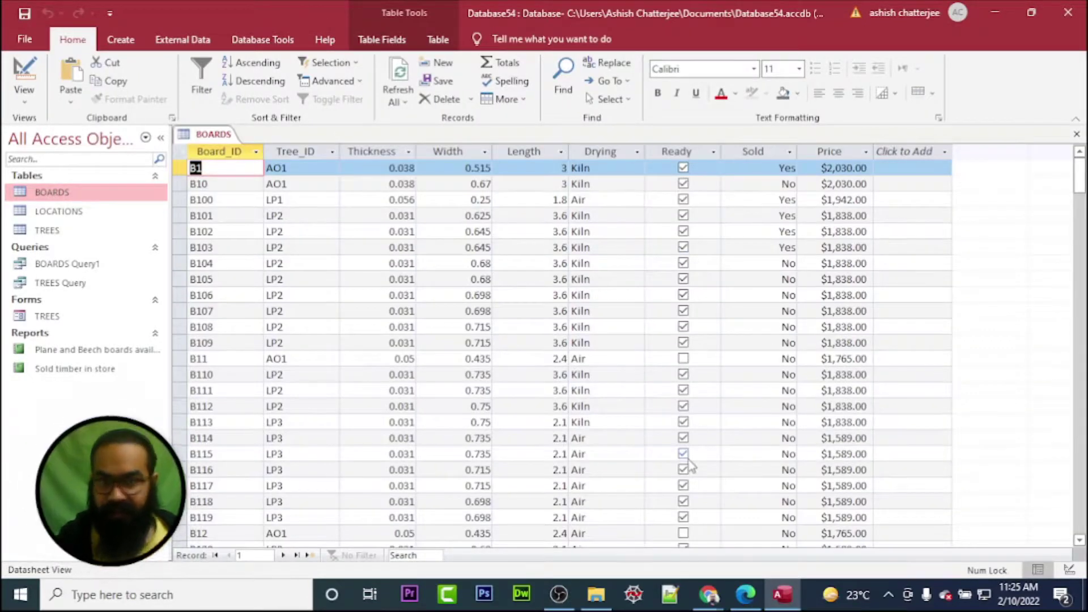
left_click(1077, 135)
- Set the Ready field's display control back to Text Box in the BOARDS table design, and close the table with the changes saved
right_click(45, 191)
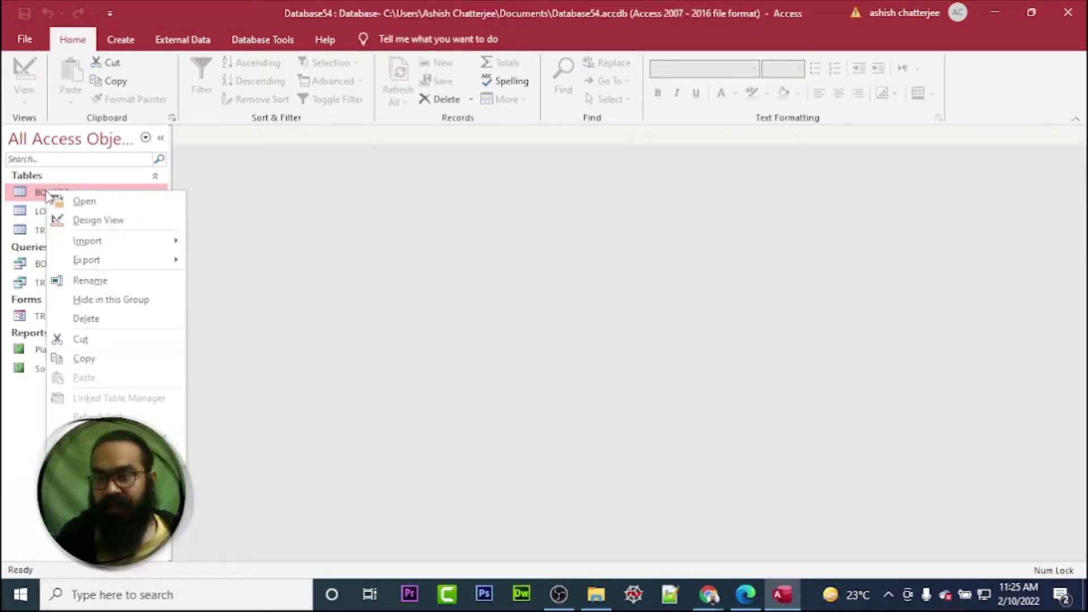
left_click(86, 219)
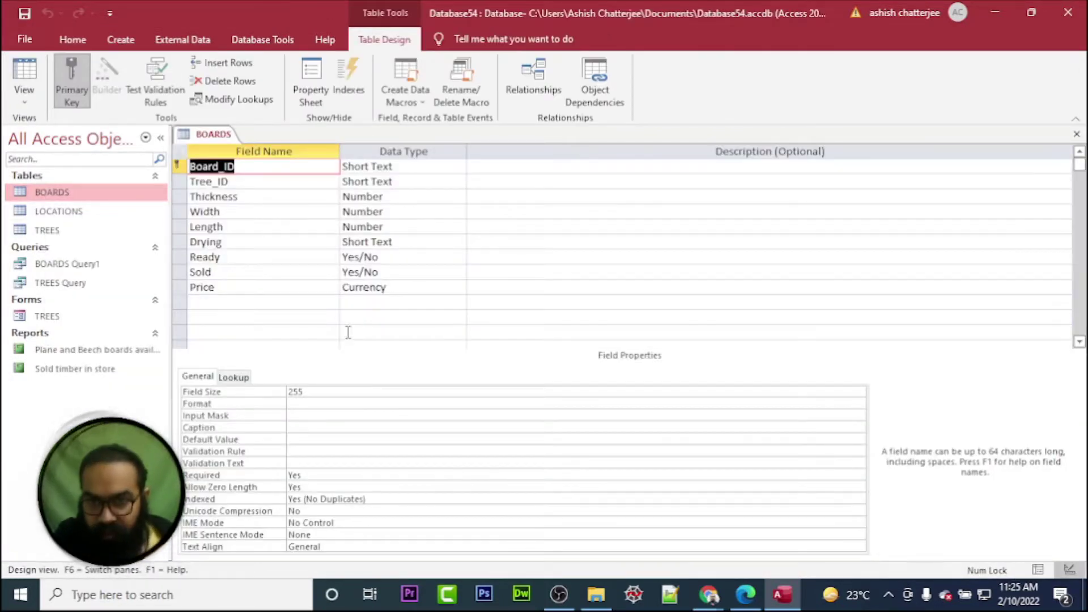
left_click(385, 257)
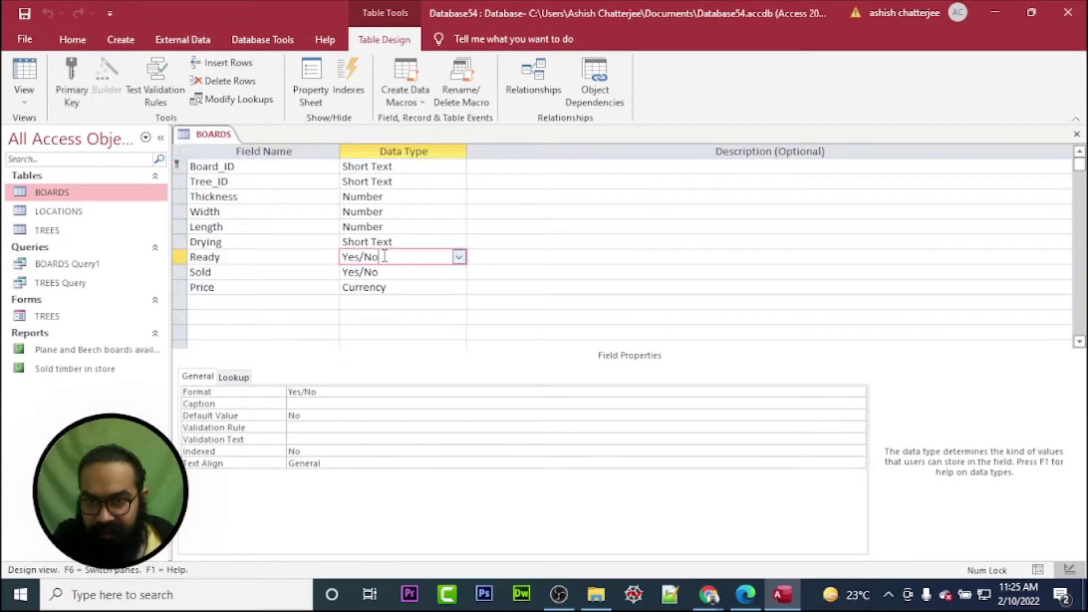
left_click(232, 377)
left_click(352, 392)
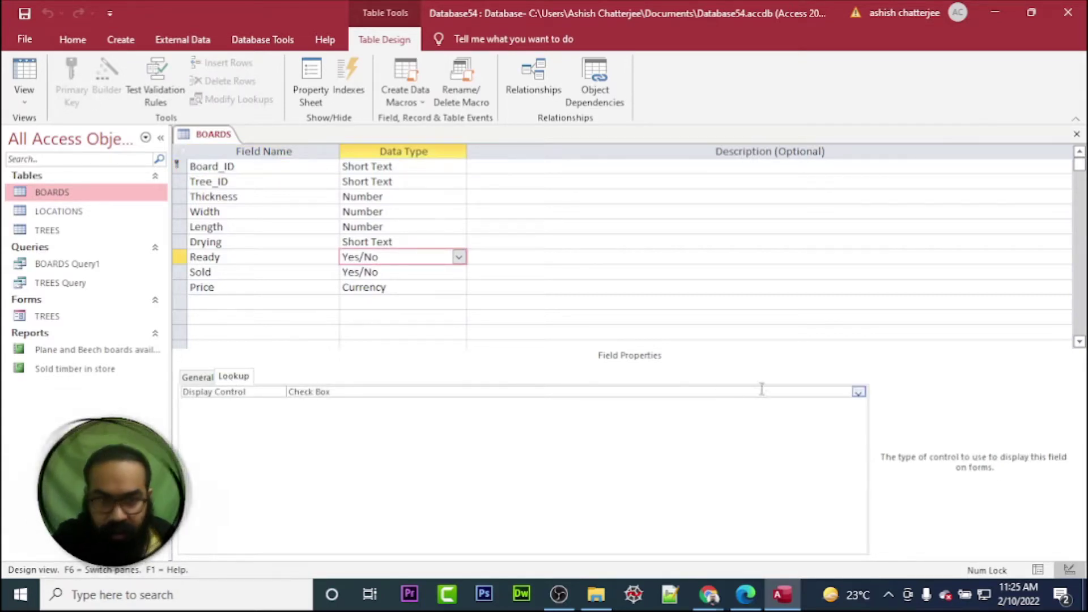
left_click(858, 392)
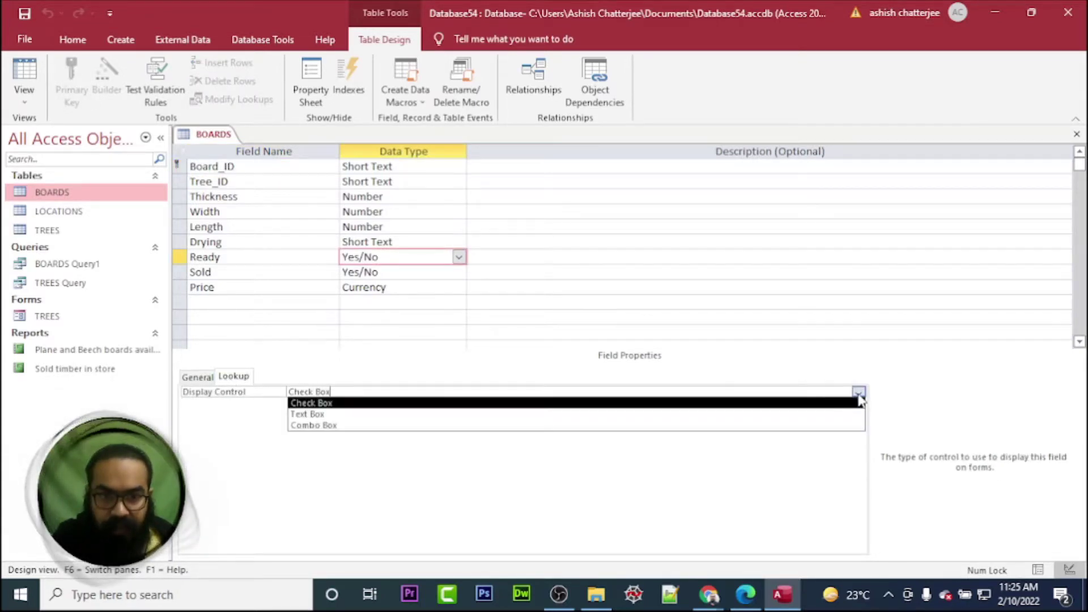
left_click(313, 415)
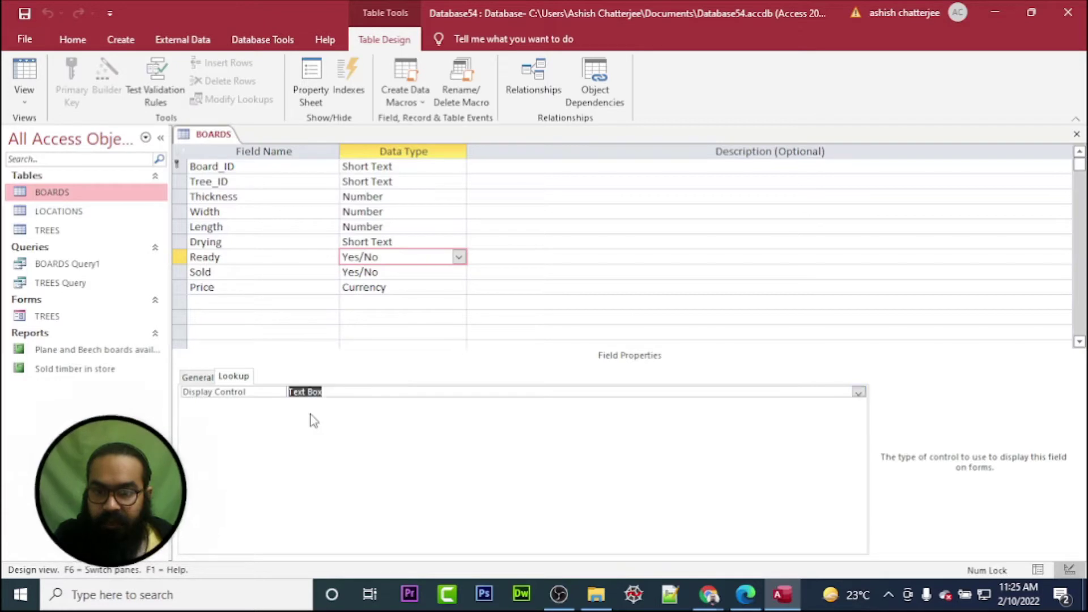
left_click(1077, 133)
left_click(485, 341)
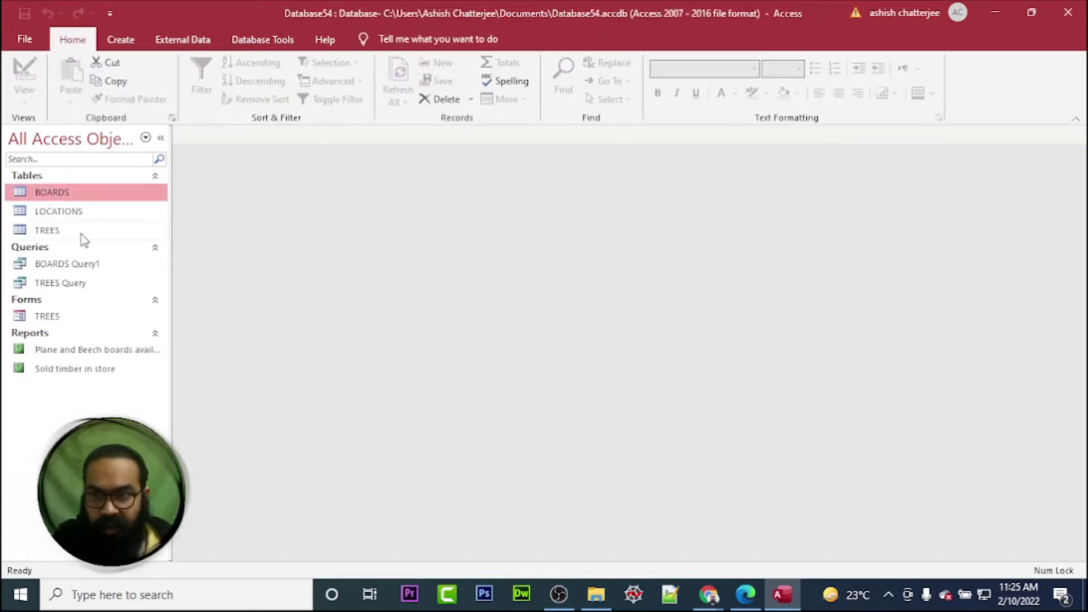
- View the Ready column in the reopened BOARDS datasheet, and return to the worksheet PDF at task 9
double_click(50, 193)
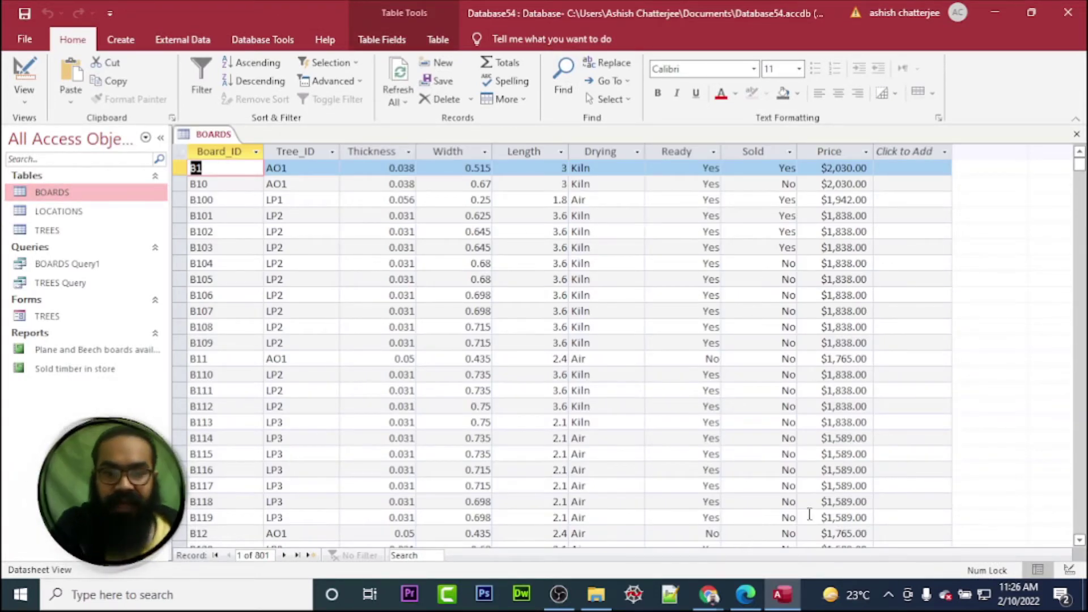
left_click(995, 12)
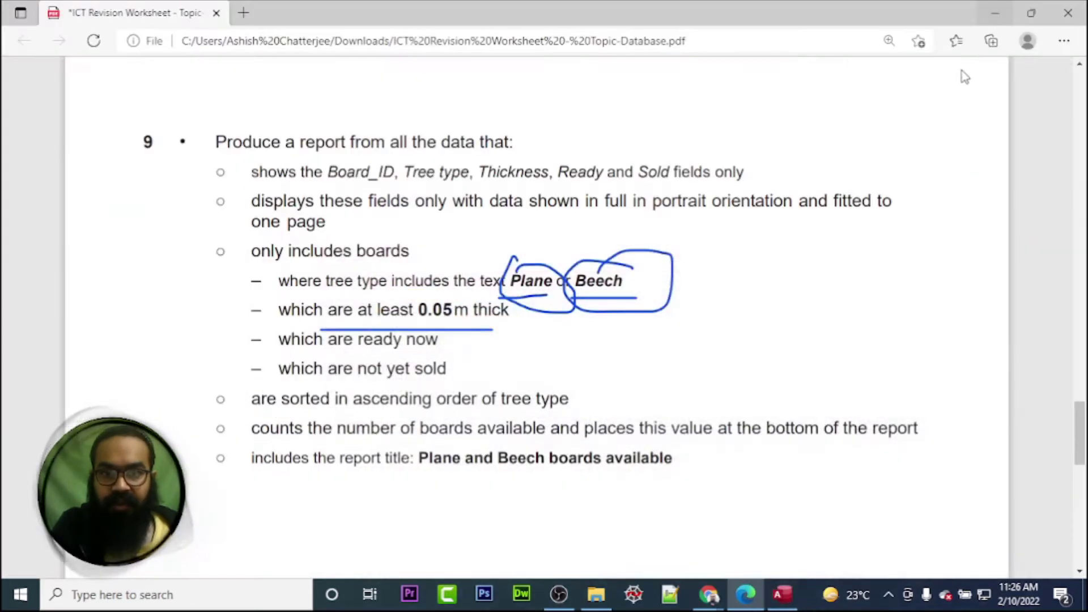